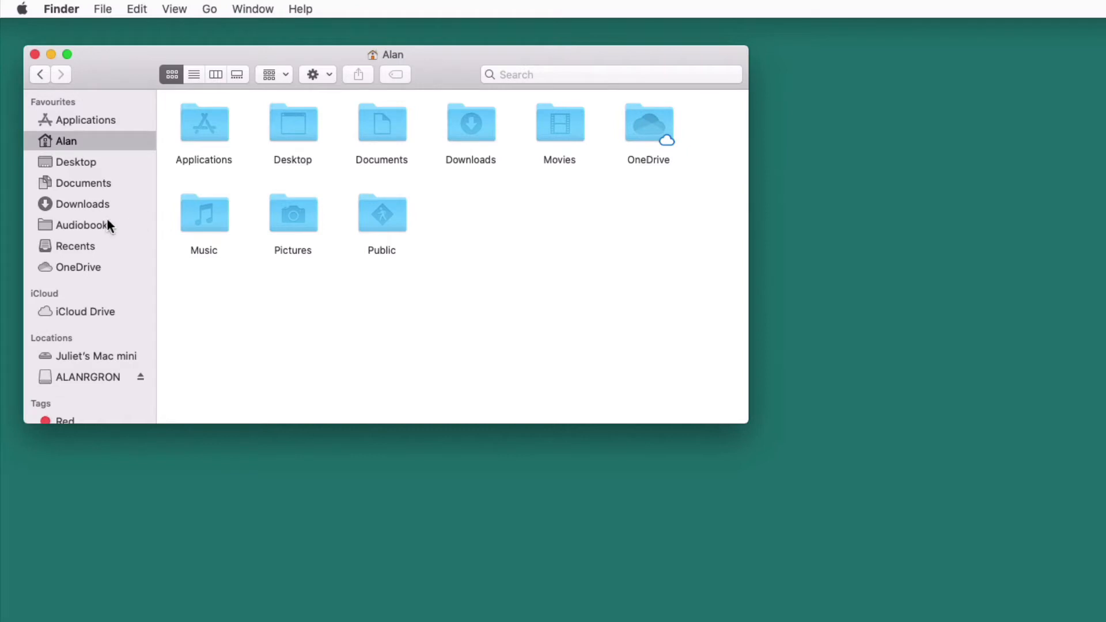
Browse the PM folder of Audiobook Template v2, checking the Sent by Rights Holder subfolder and the revision tracker spreadsheet.
left_click(87, 226)
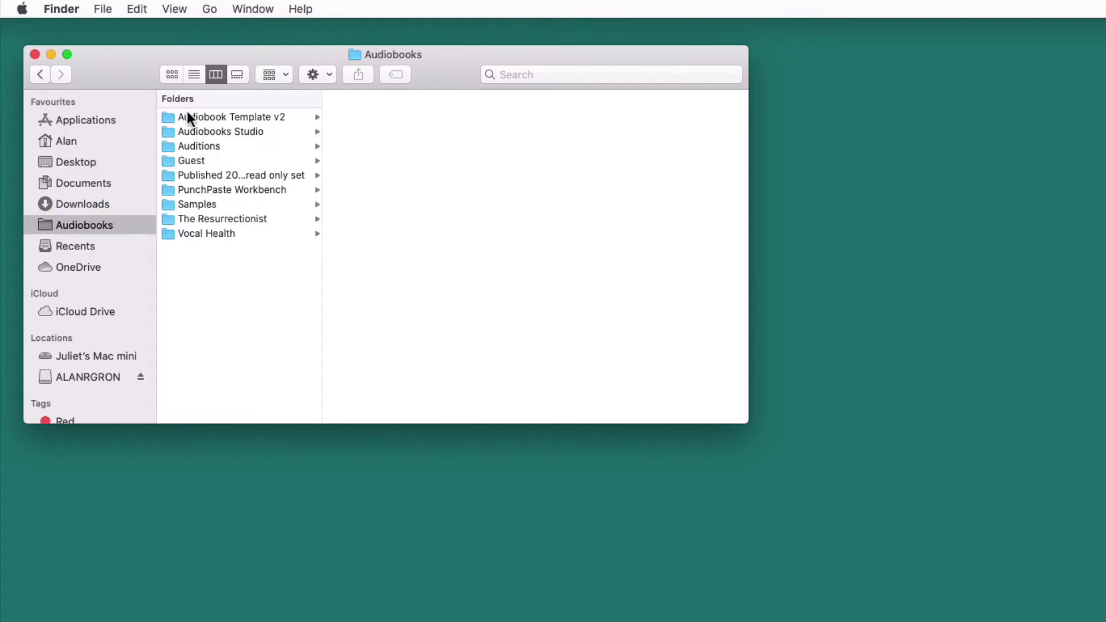
left_click(263, 117)
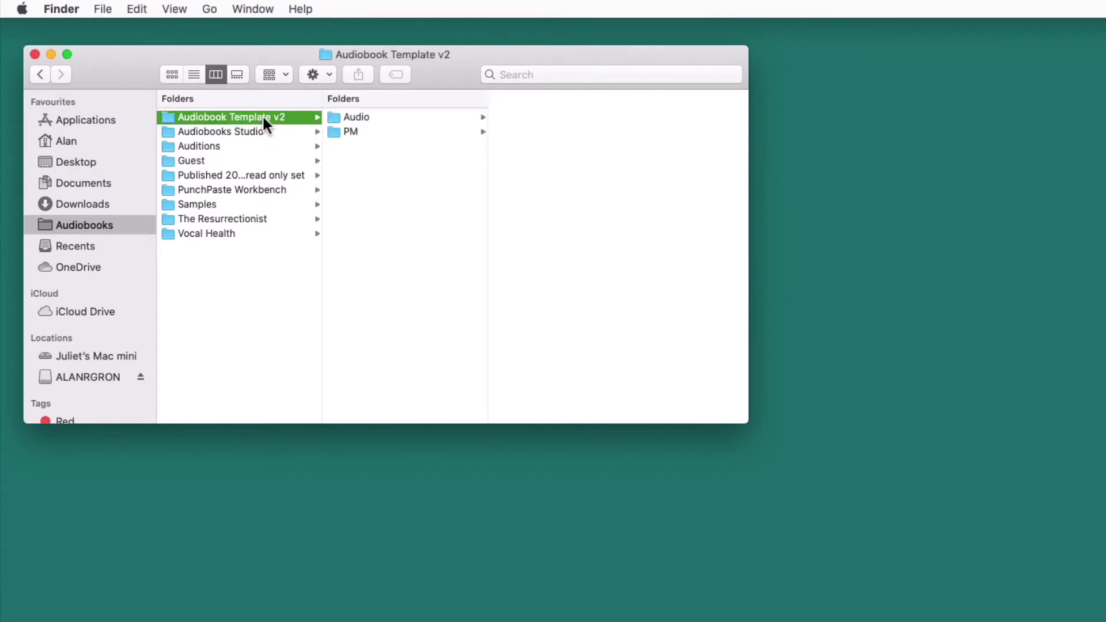
left_click(352, 132)
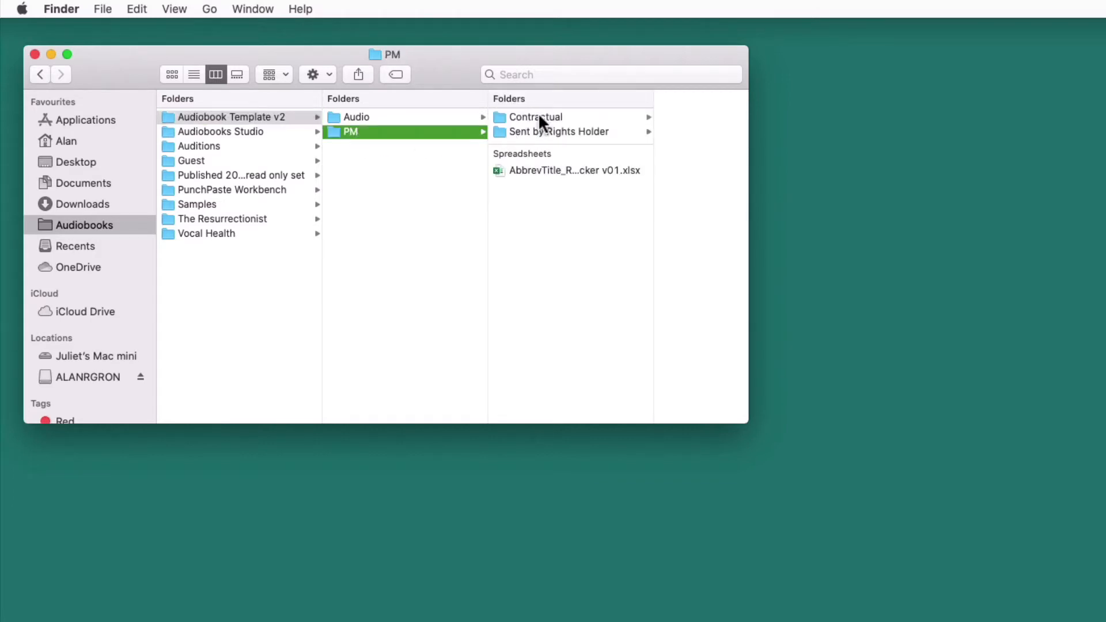
left_click(593, 130)
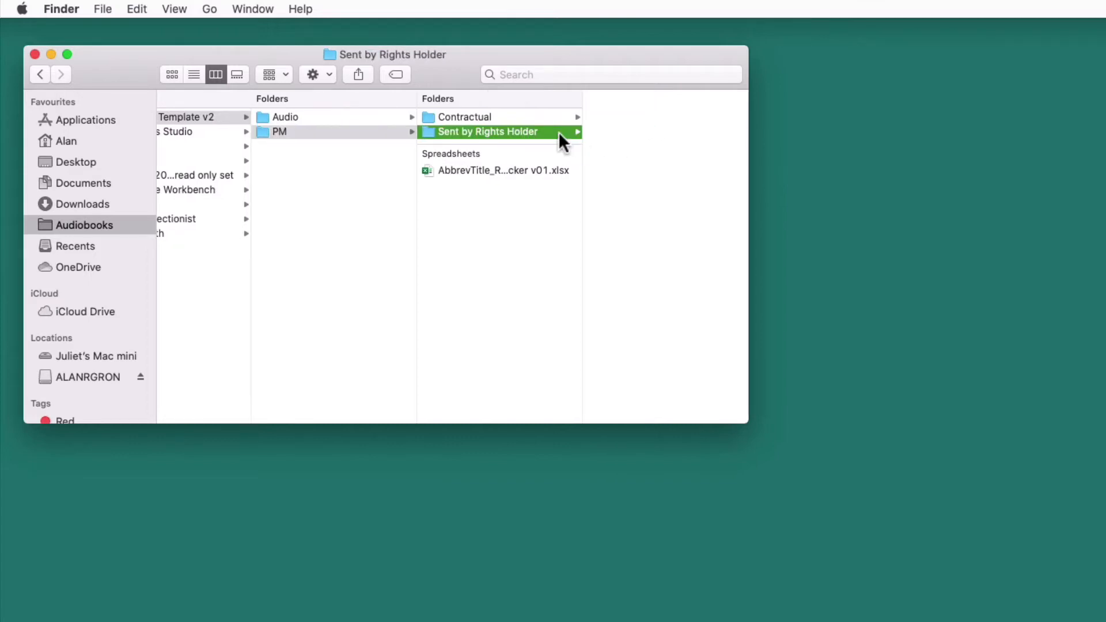
left_click(461, 171)
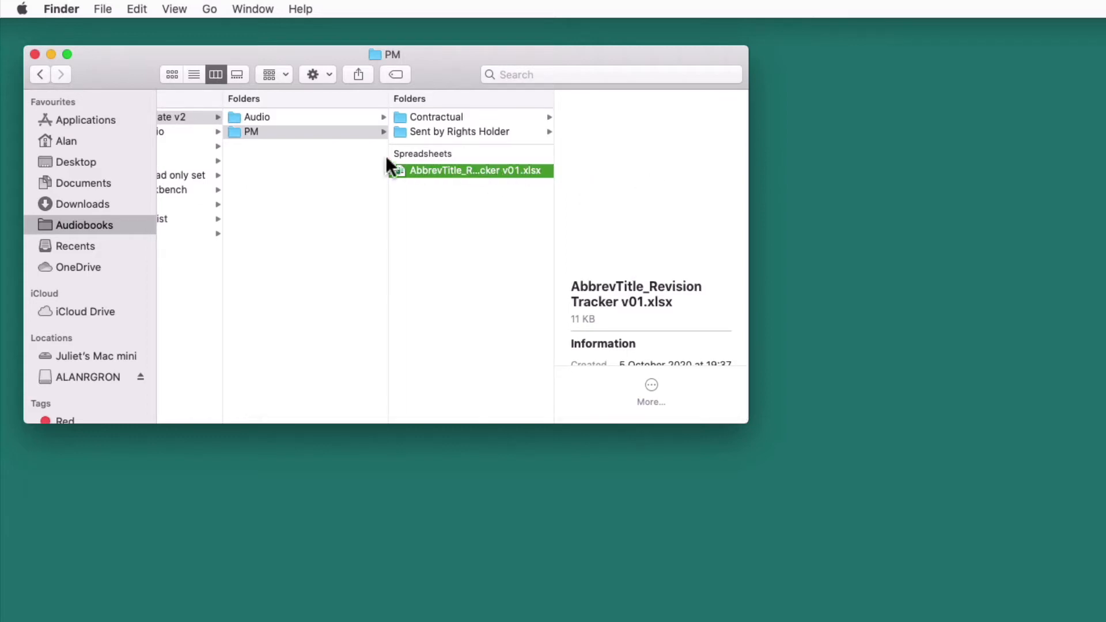
Examine the subfolders of the template's Audio folder, including For RX and the folders after it.
left_click(260, 117)
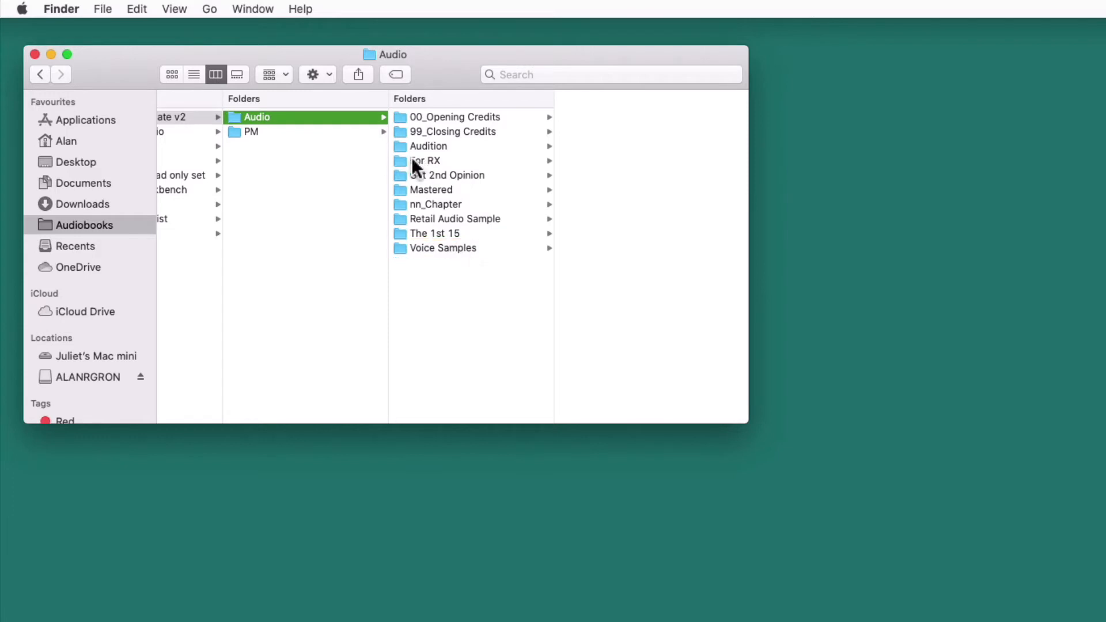
left_click(398, 161)
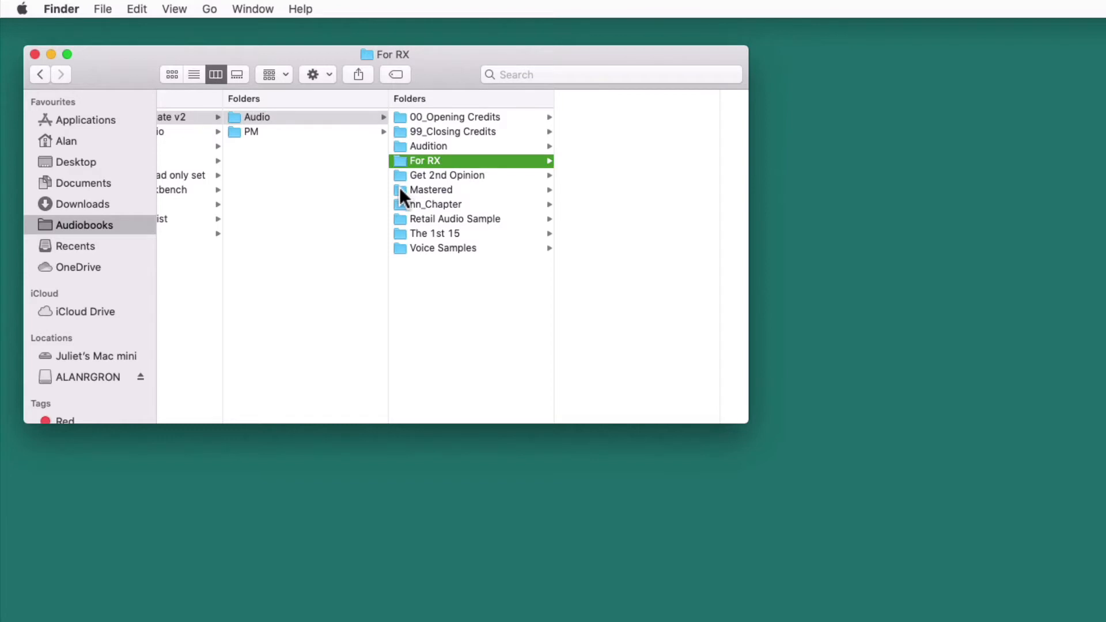
left_click(399, 187, "shift")
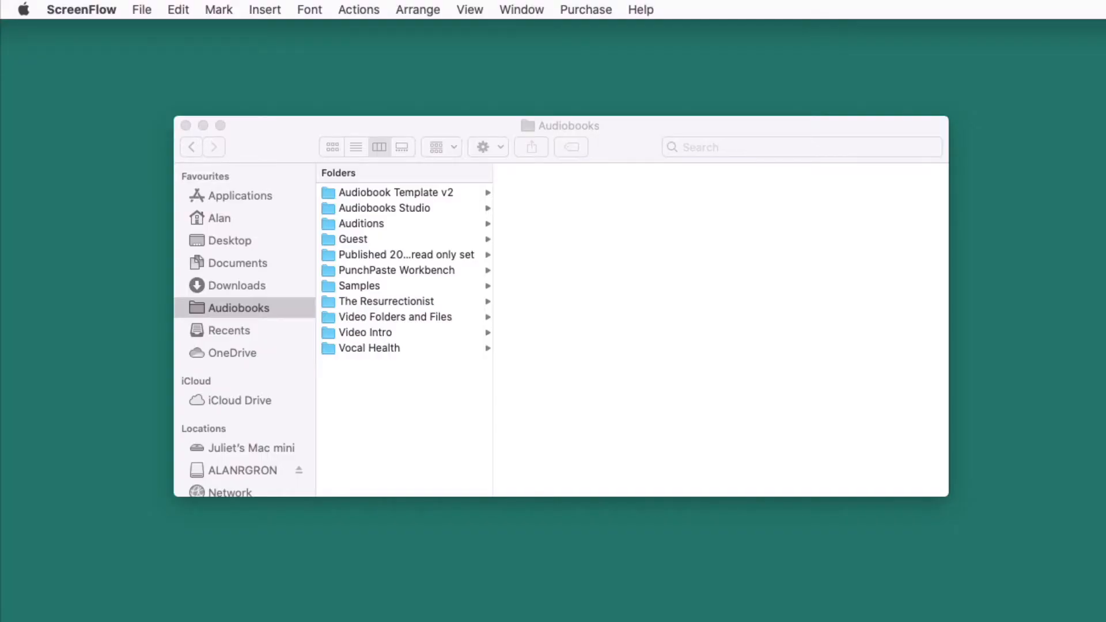
Duplicate the Audiobook Template v2 folder and rename the copy An Audition.
right_click(402, 192)
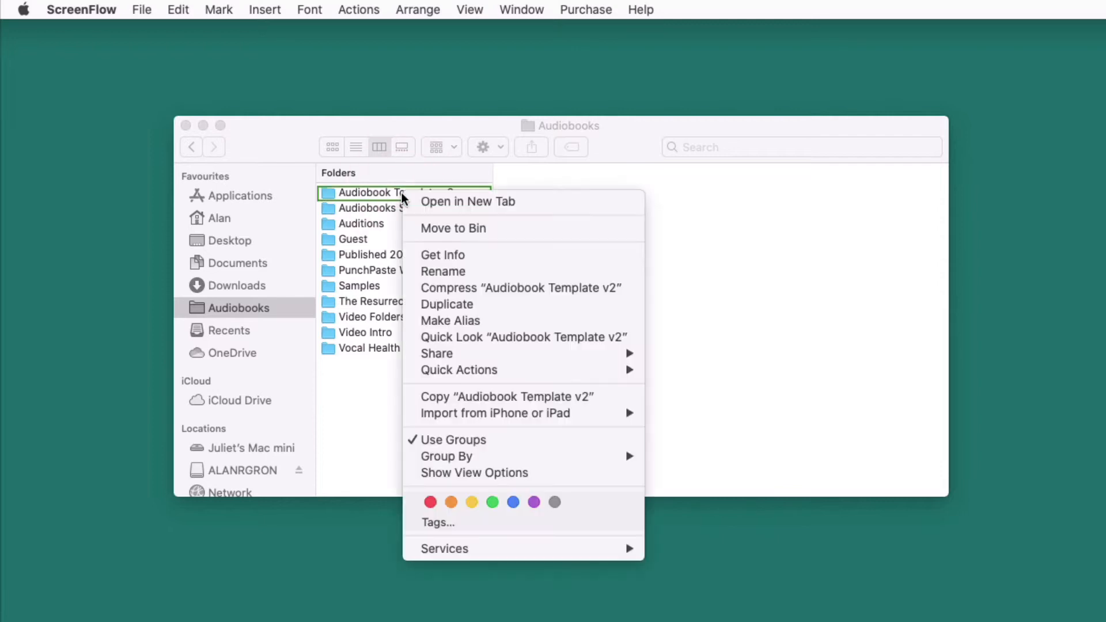
left_click(433, 305)
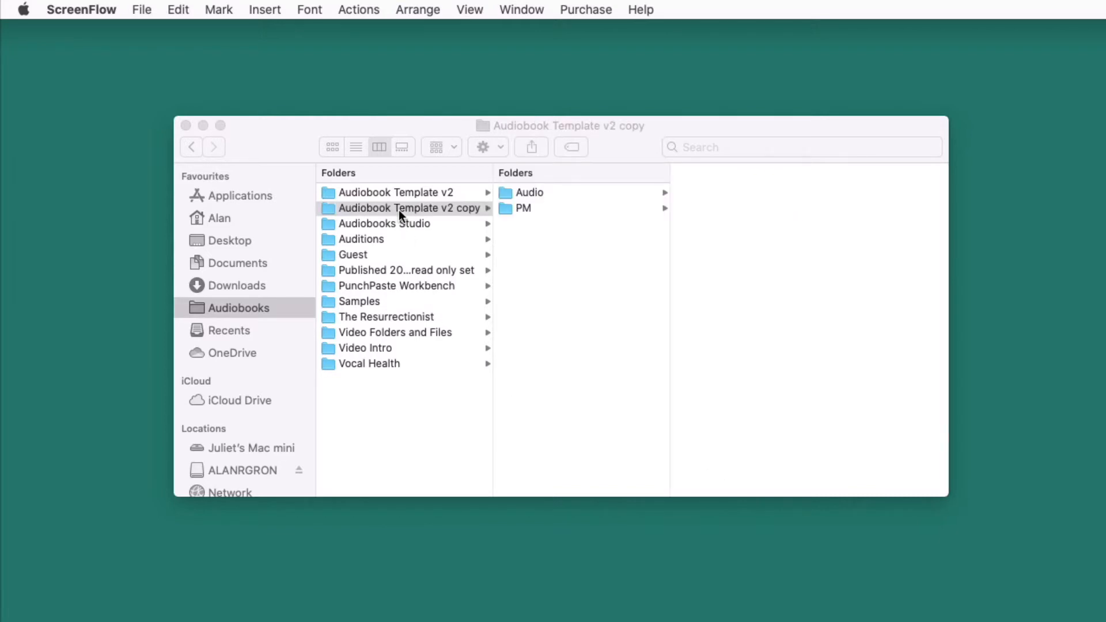
left_click(399, 210)
key("Return")
type("An")
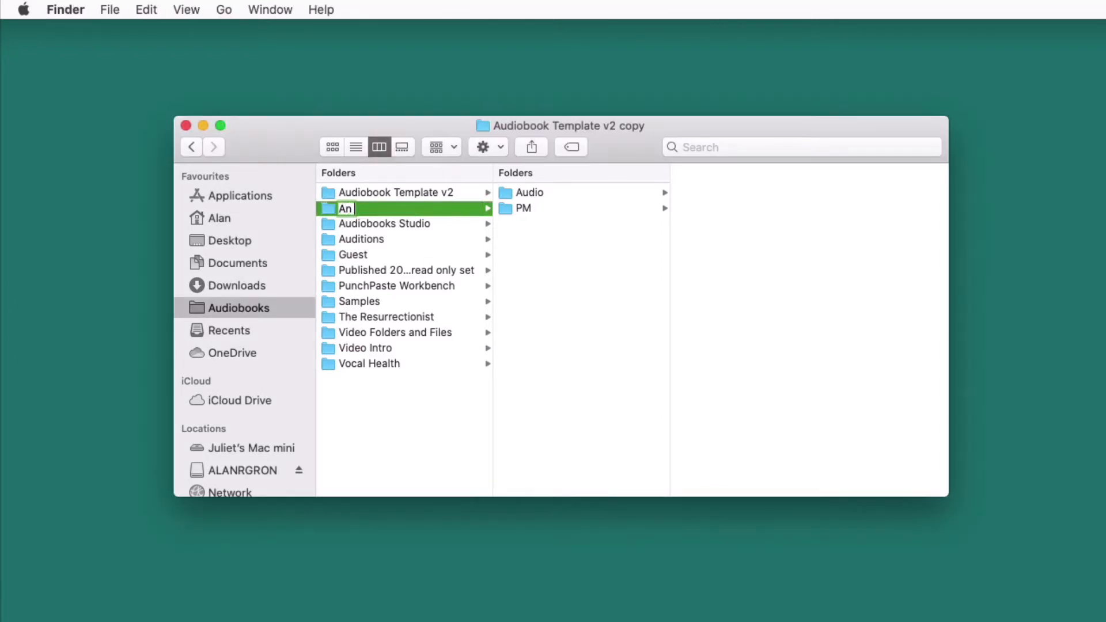
type(" Audition")
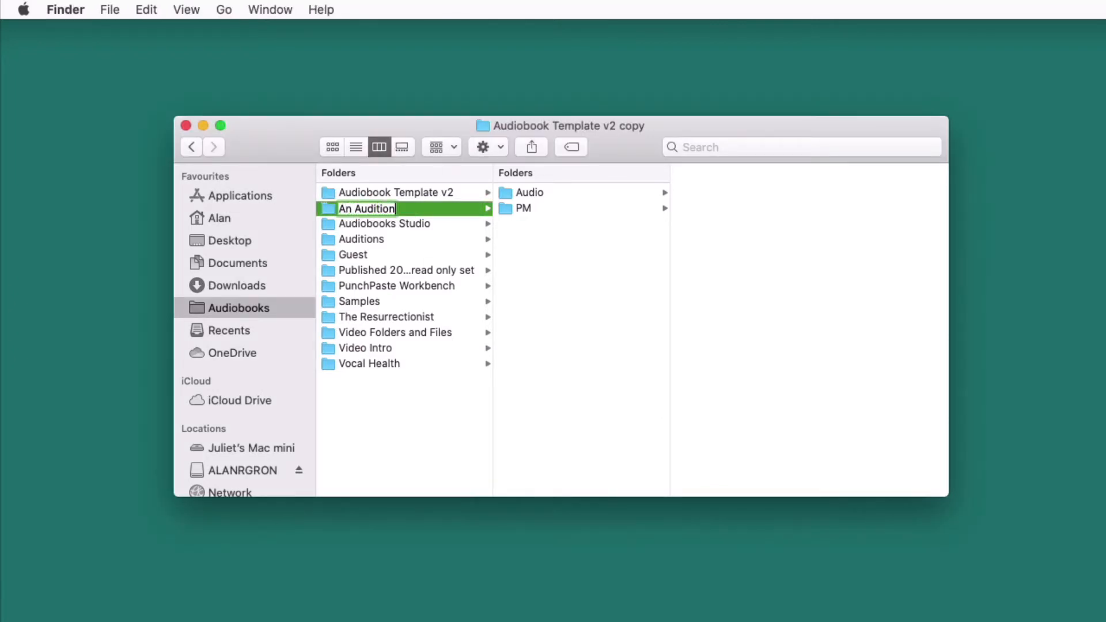
key("Return")
Look inside the Audio > Audition subfolder of An Audition to check the project file's name.
left_click(418, 233)
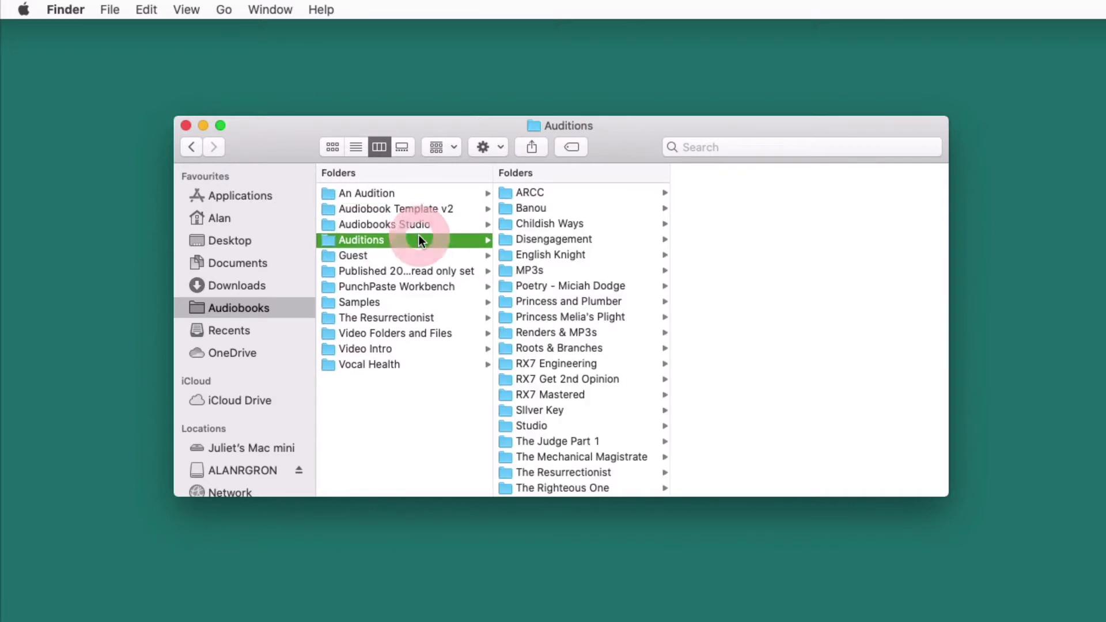
left_click(381, 191)
left_click(544, 191)
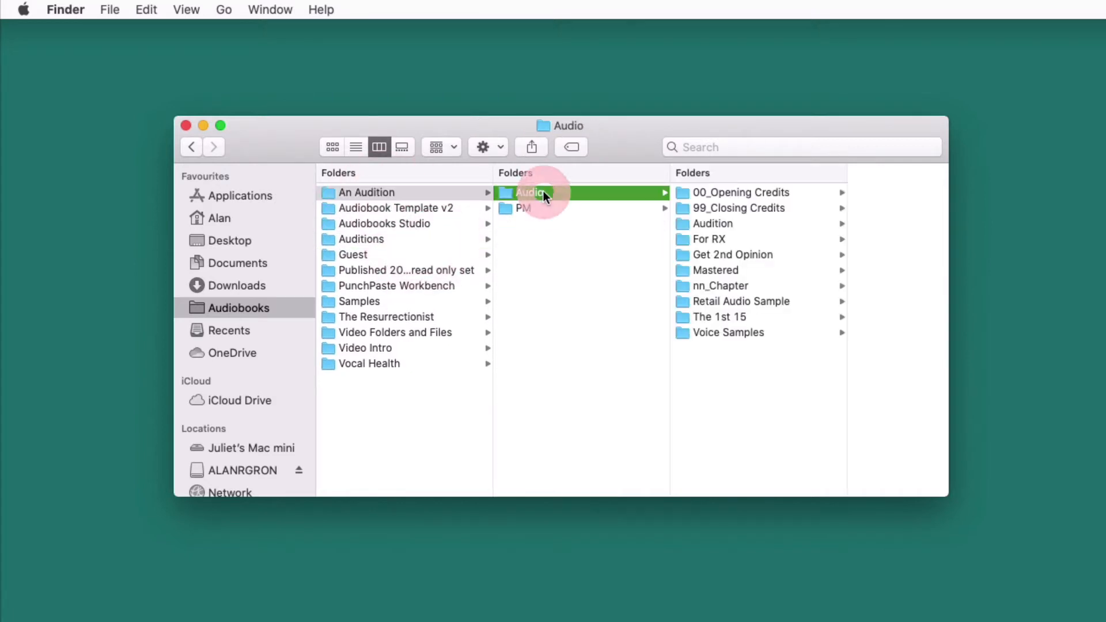
left_click(699, 224)
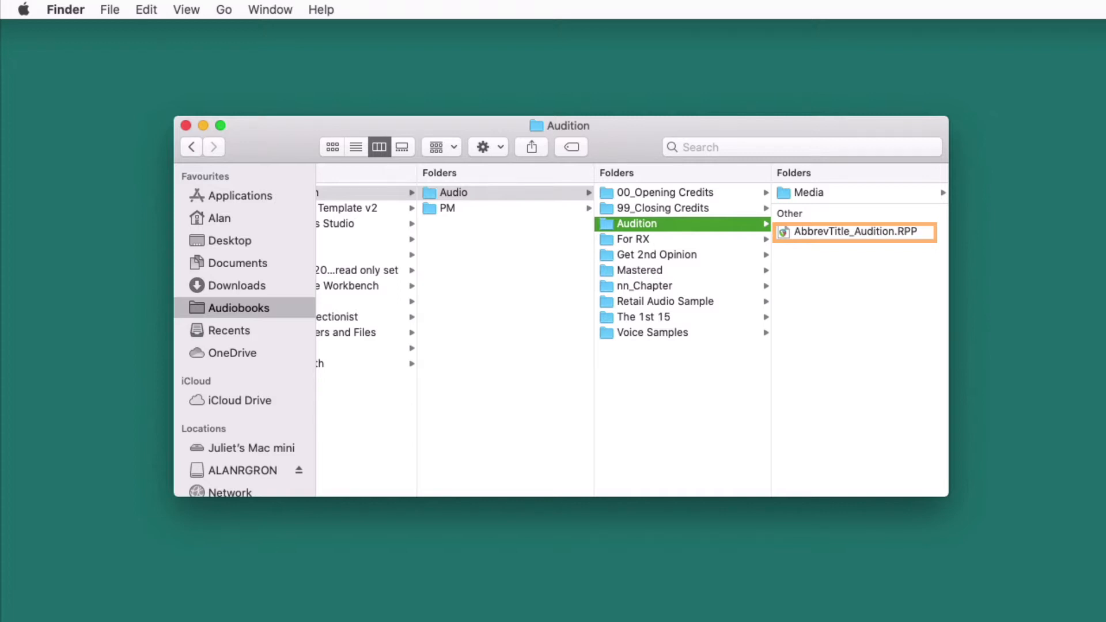
Switch to NameChanger and add the An Audition folder from Audiobooks, with Open folder contents and Recursive enabled.
left_click(406, 192)
key("super+Tab")
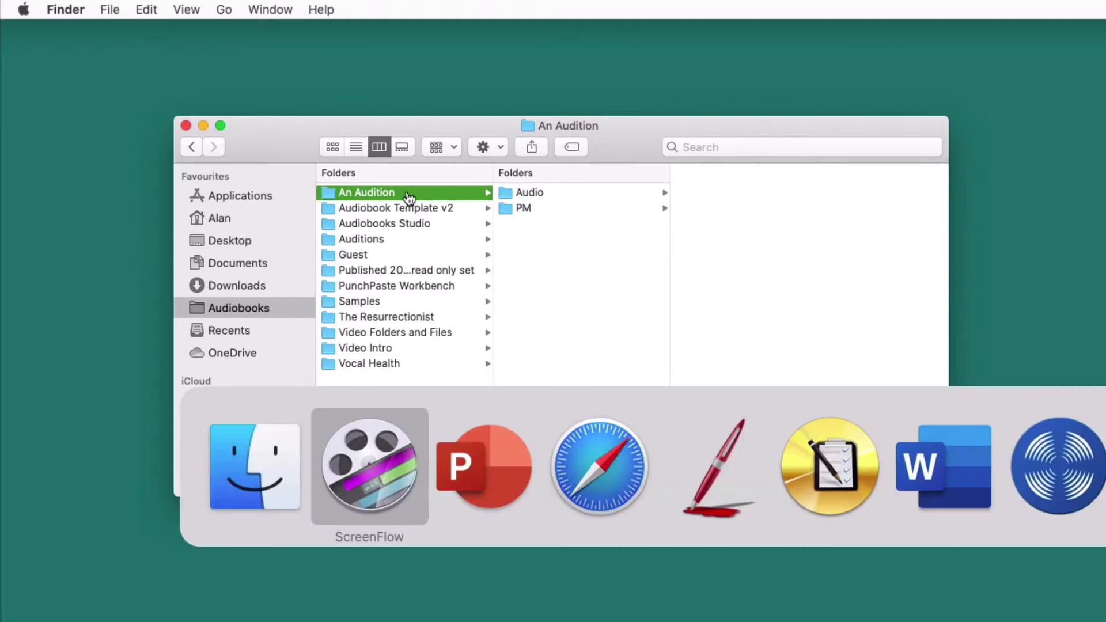
key("super+Tab")
key("super+Tab")
key("super+Tab")
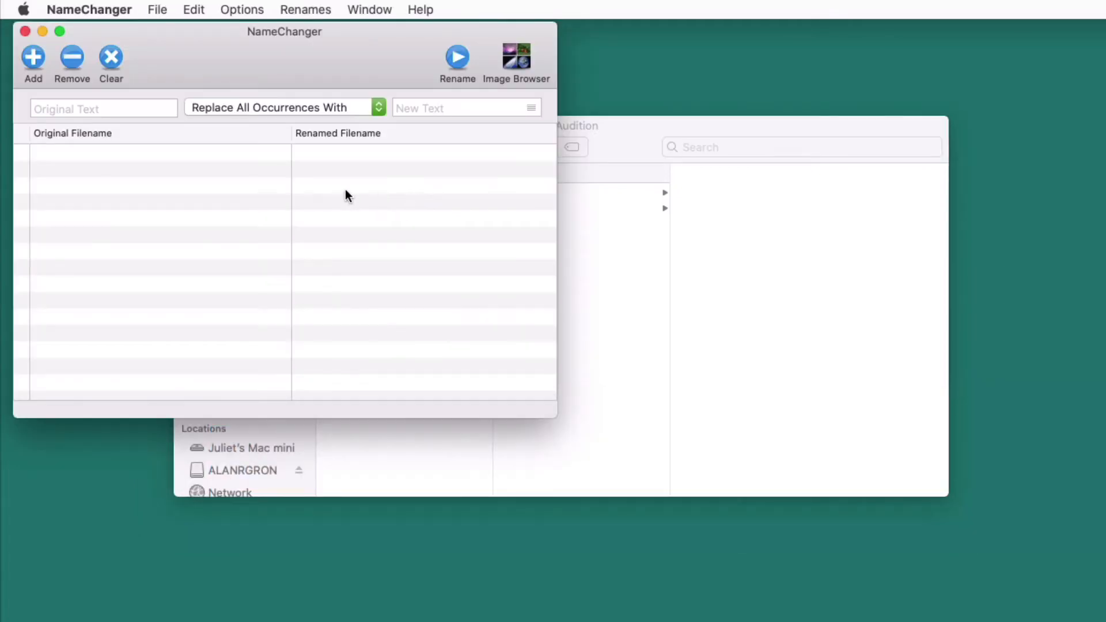
left_click(25, 58)
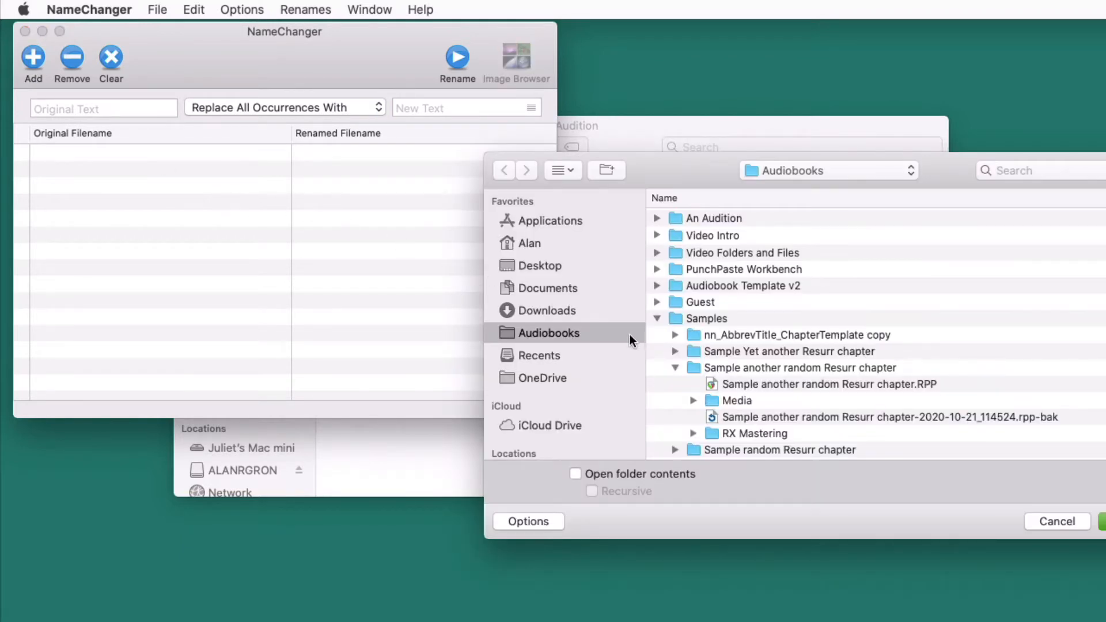
left_click(714, 217)
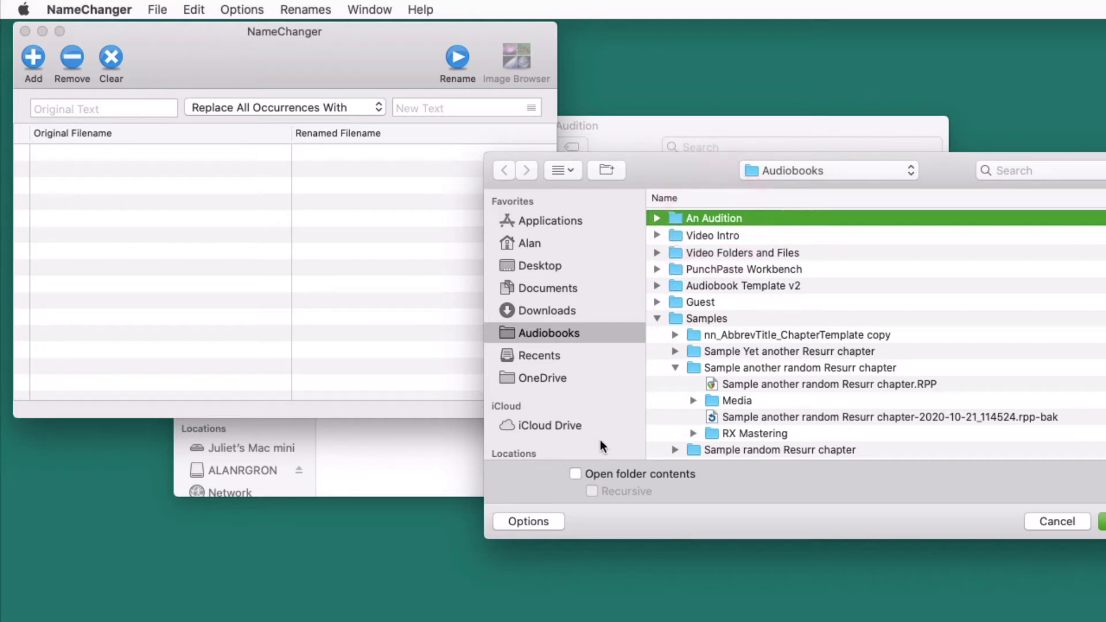
left_click(575, 473)
left_click(591, 491)
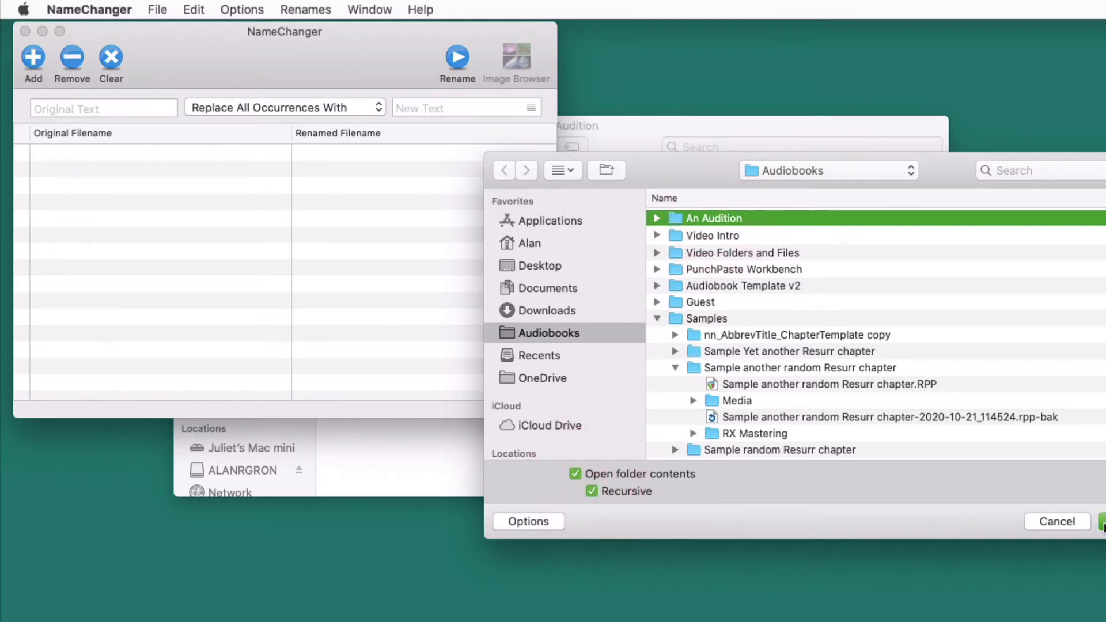
left_click(1102, 522)
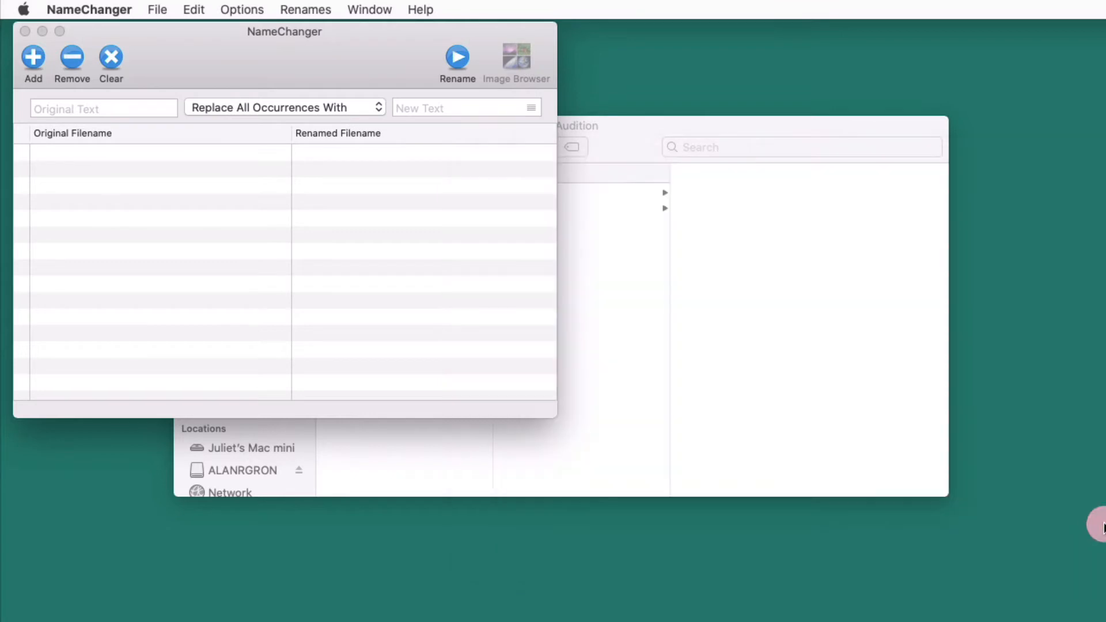
Load the saved Populate Abbreviated Title rename, replace AbbrevTitle with AA in all the filenames, and quit NameChanger.
left_click(299, 11)
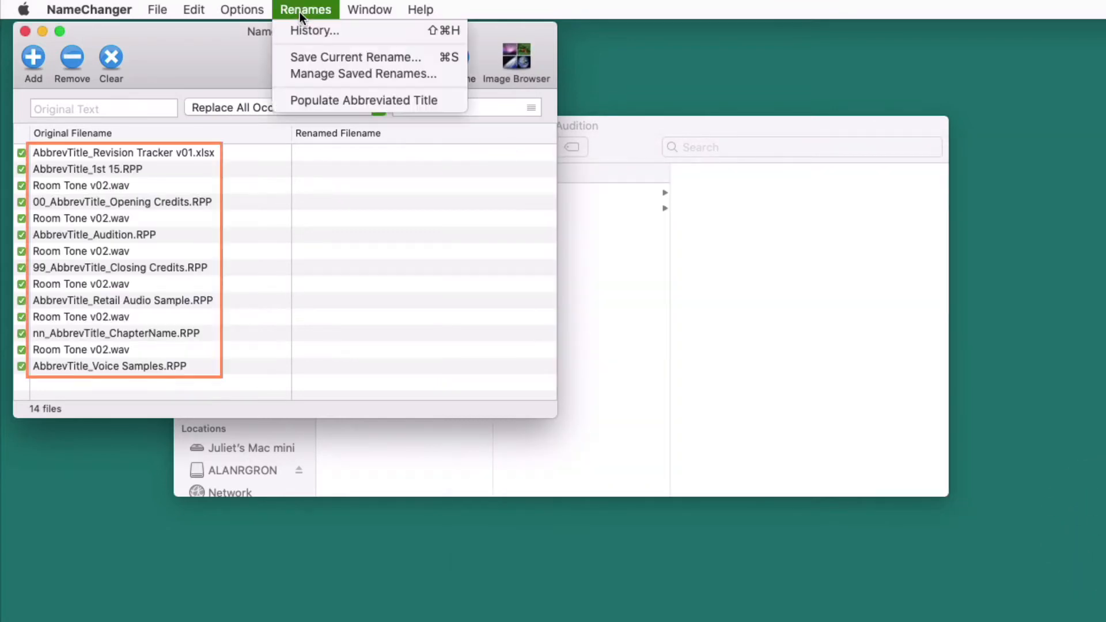
left_click(322, 101)
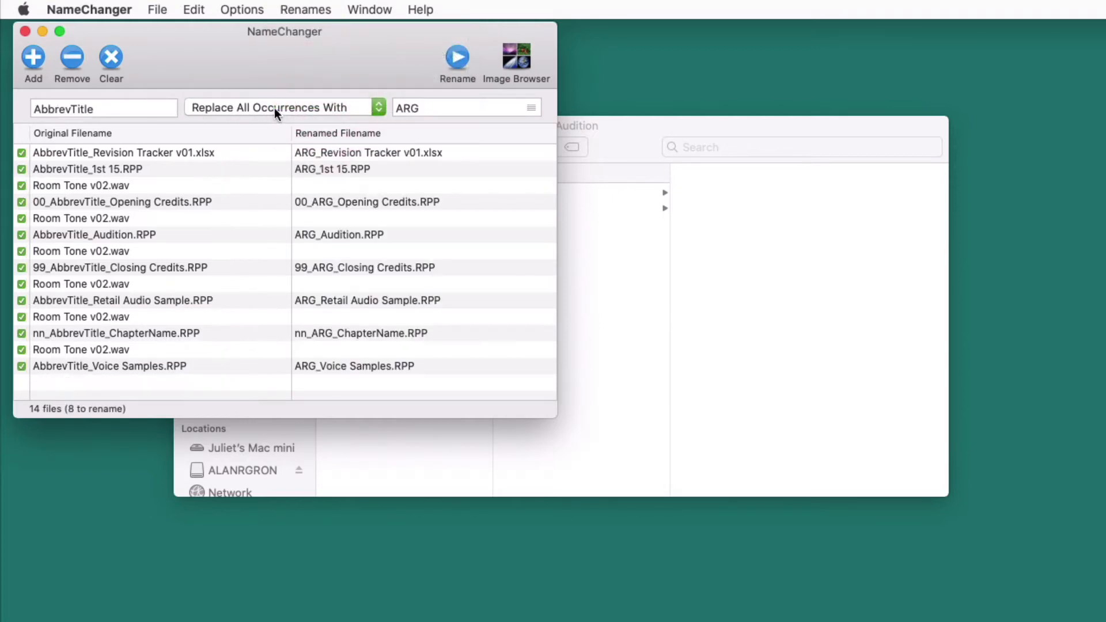
left_click(422, 107)
left_click_drag(422, 107, 398, 108)
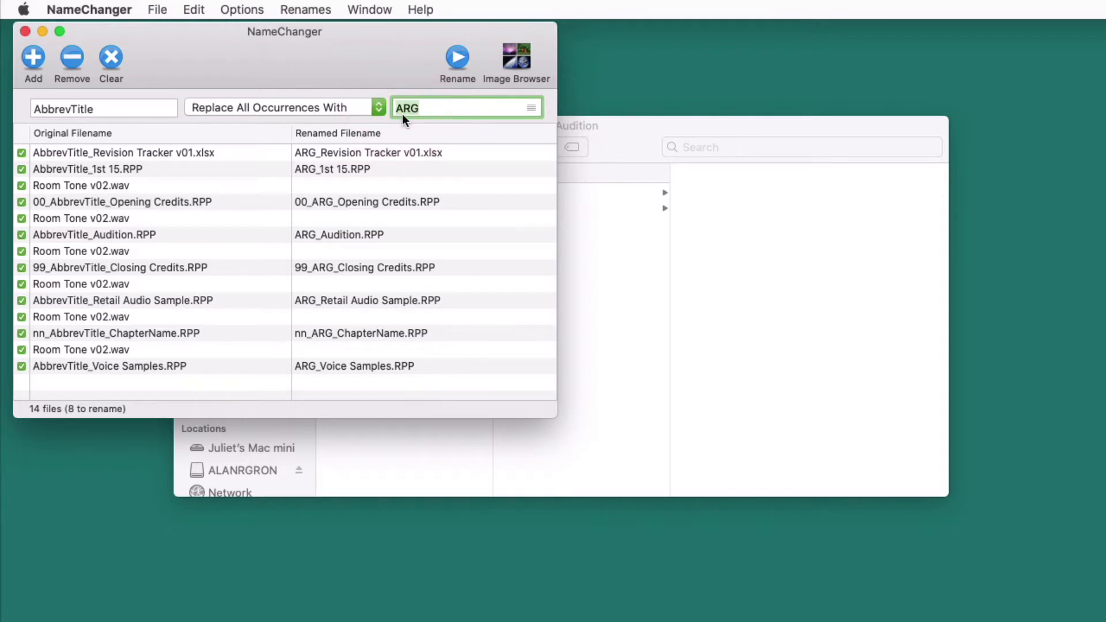
type("AA")
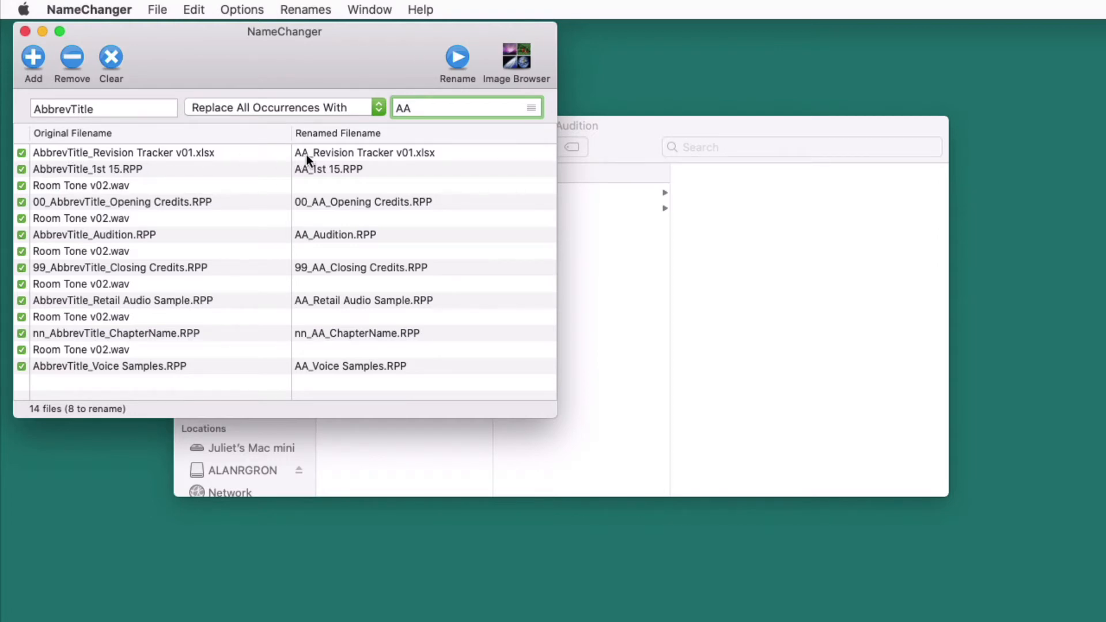
left_click(464, 61)
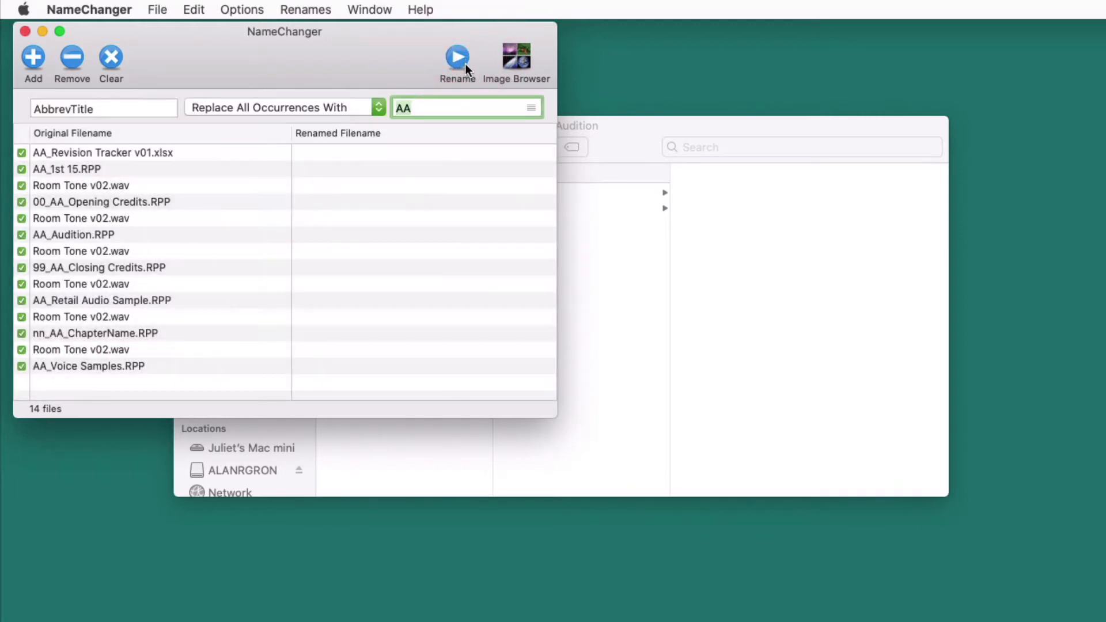
key("super+q")
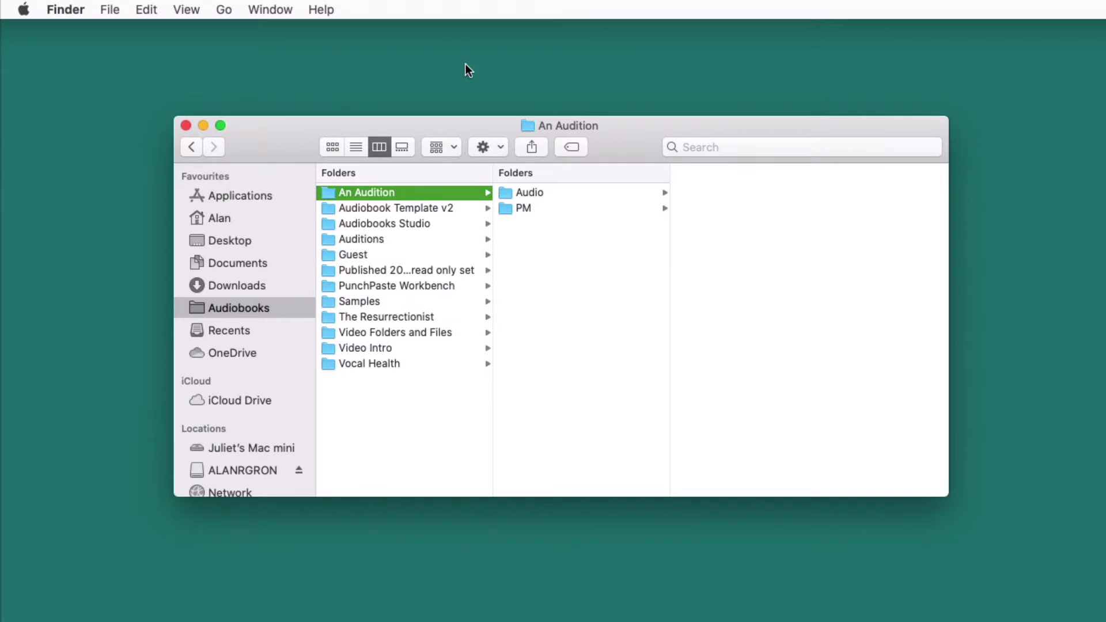
Open the project AA_Audition.RPP from An Audition's Audio > Audition folder in REAPER.
left_click(538, 194)
left_click(710, 223)
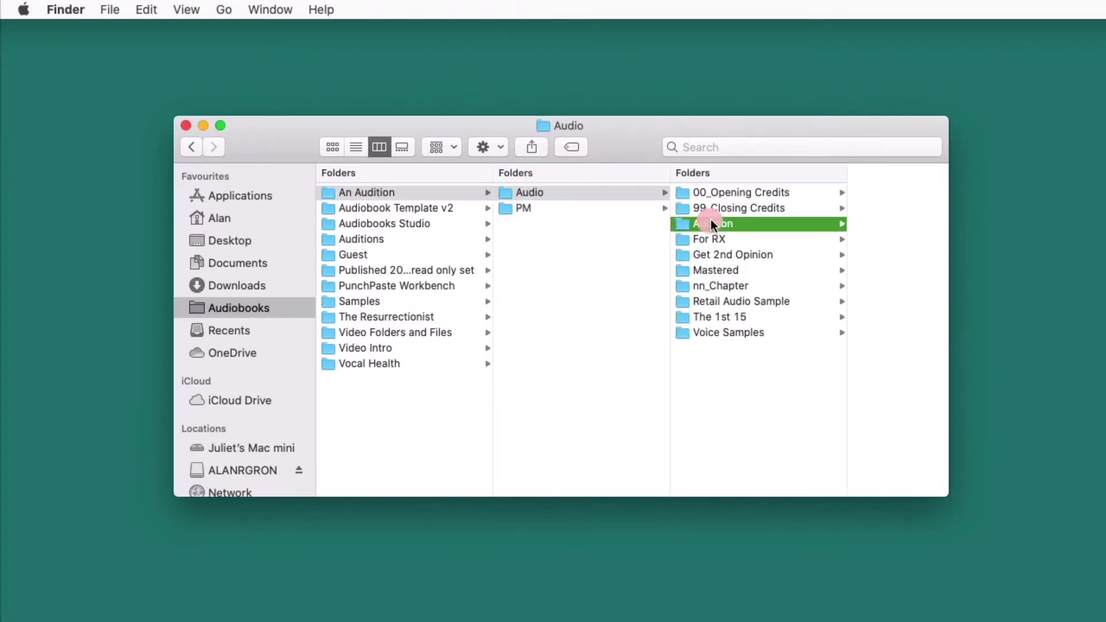
left_click(829, 232)
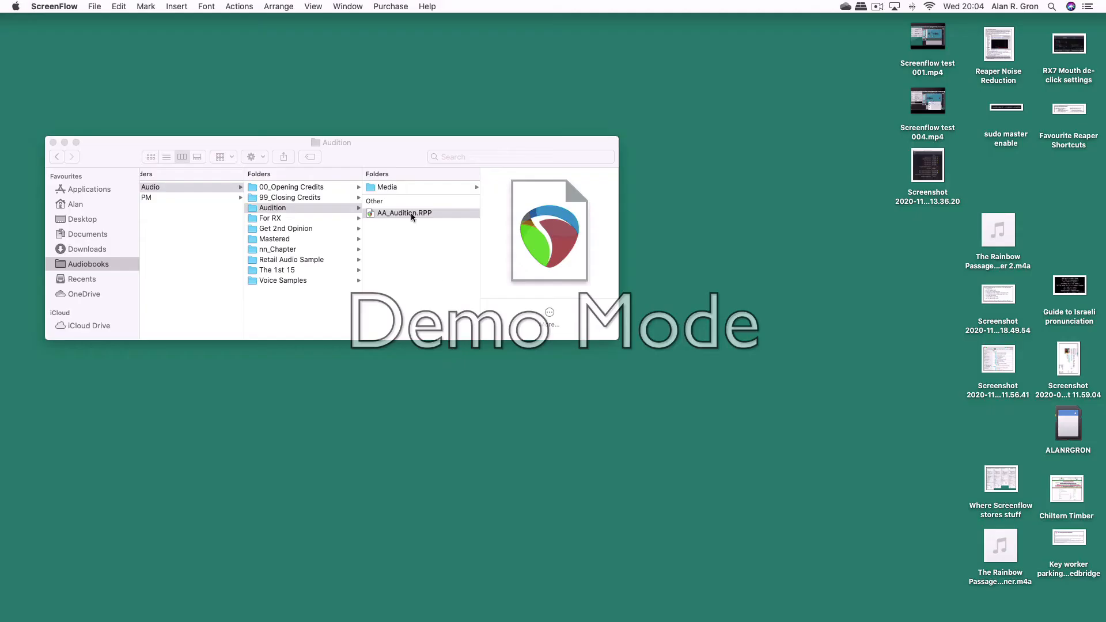
left_click(411, 215)
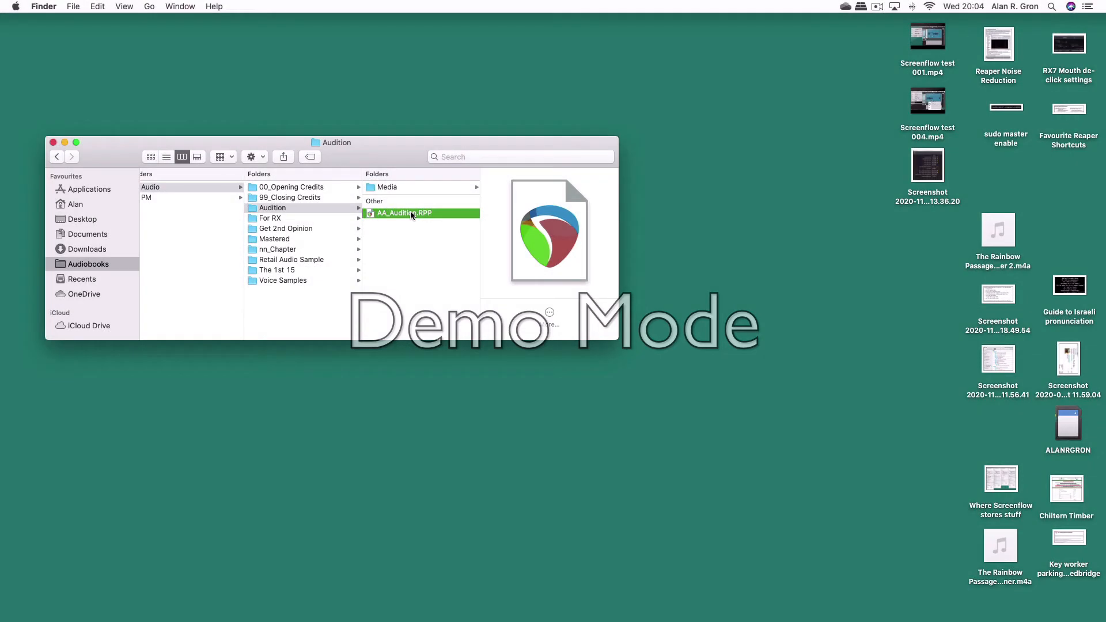
double_click(411, 214)
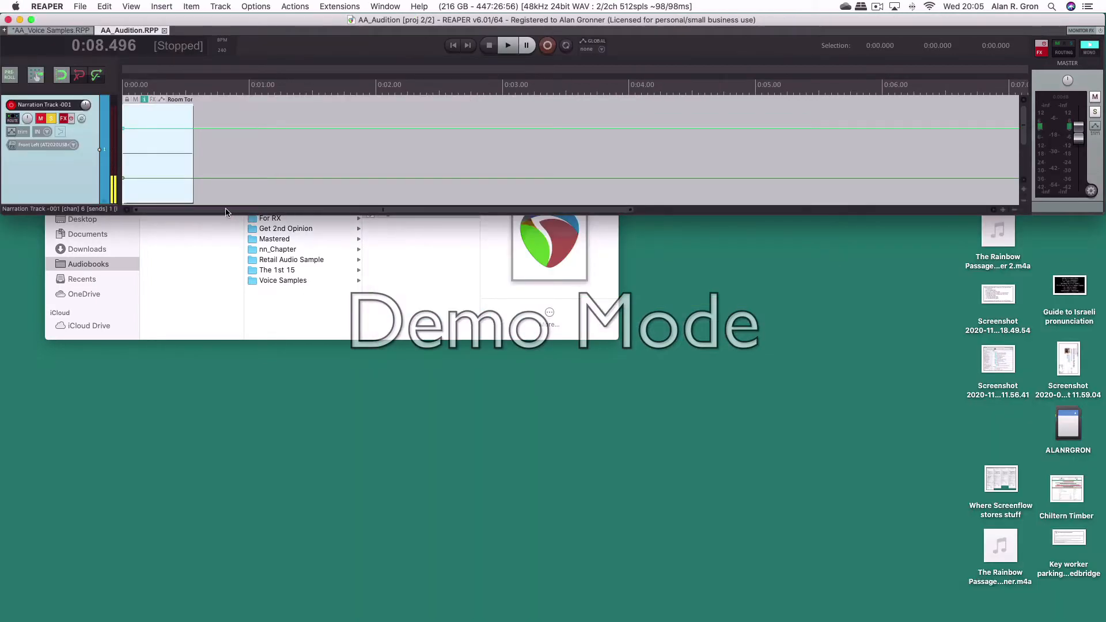
Place the edit cursor at the end of the room tone item on the narration track, at 0:00.552.
scroll(210, 167, "down", 1)
scroll(210, 167, "down", 1)
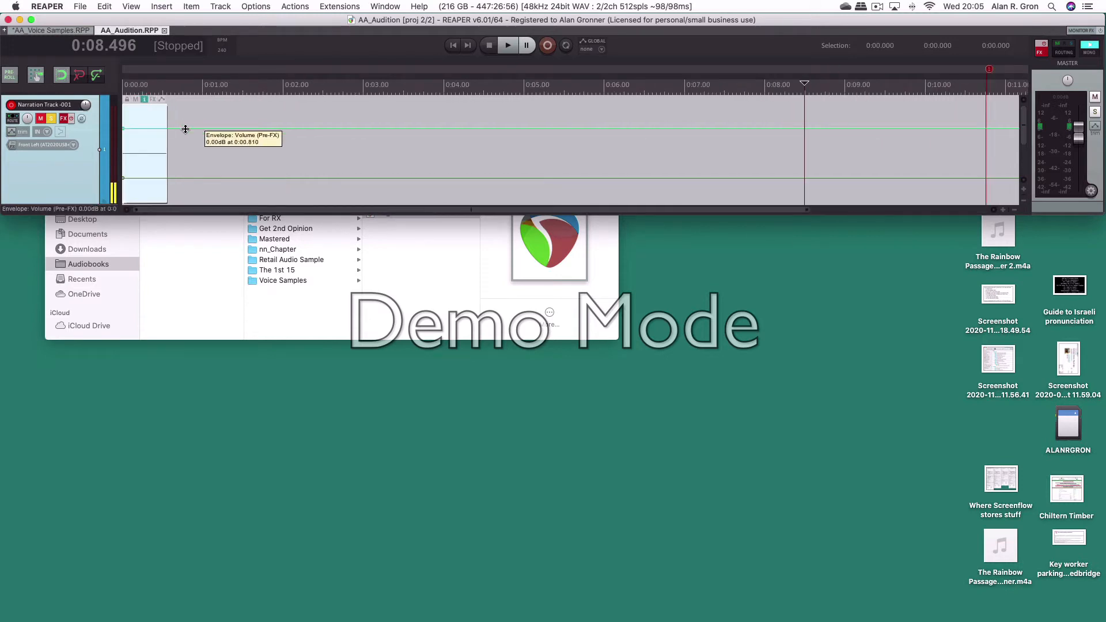
left_click(167, 115)
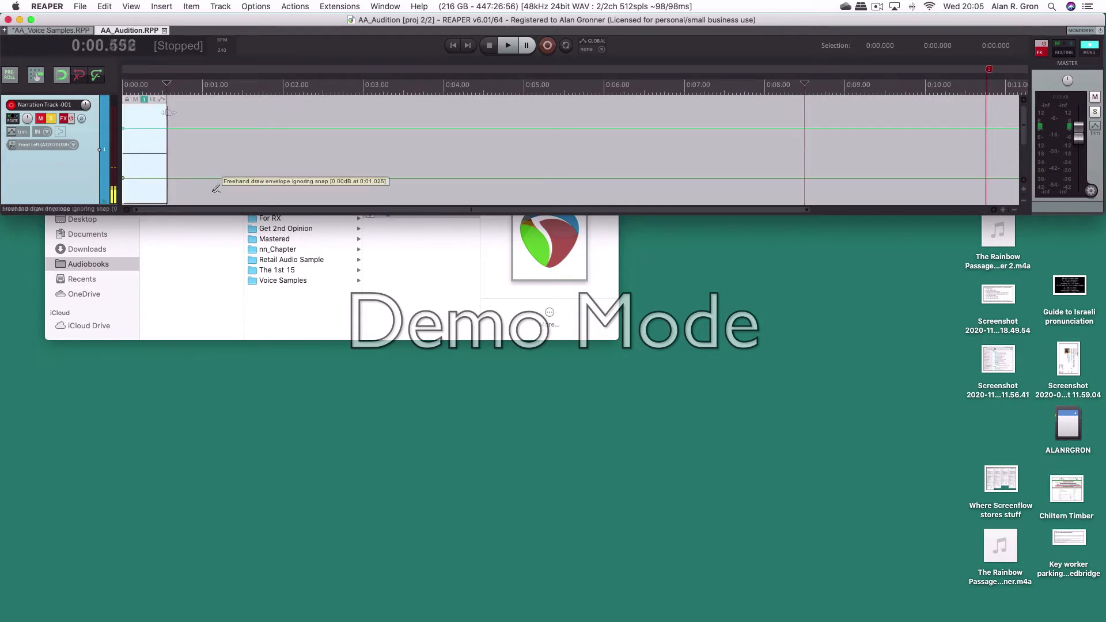
Switch to Word to show the audition audio samples script below the REAPER window.
key("super+Tab")
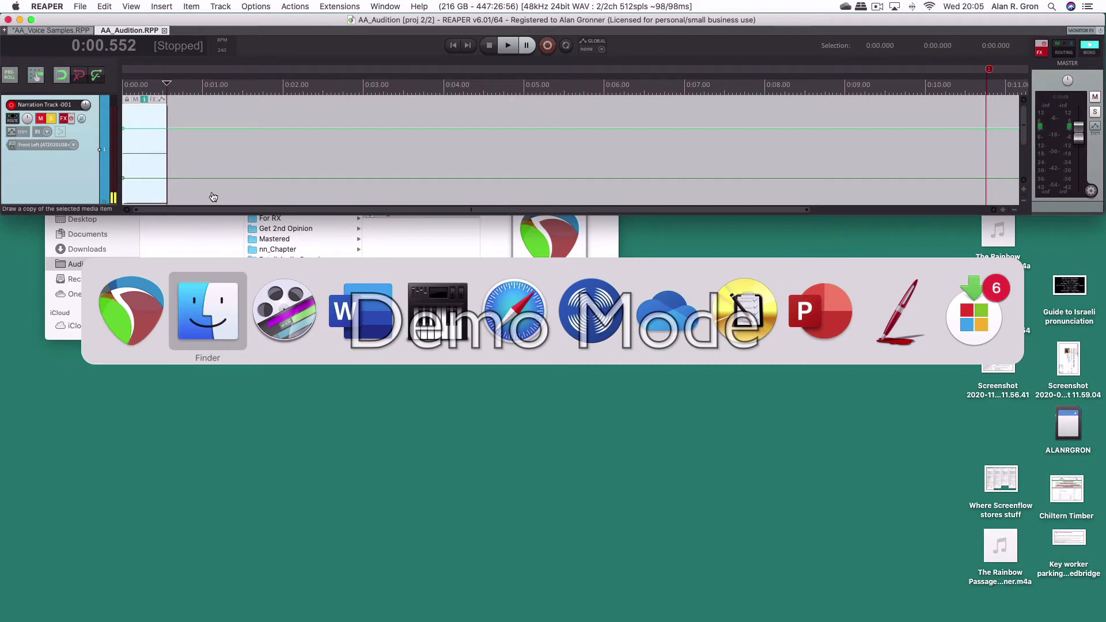
key("super+Tab")
key("super+Tab")
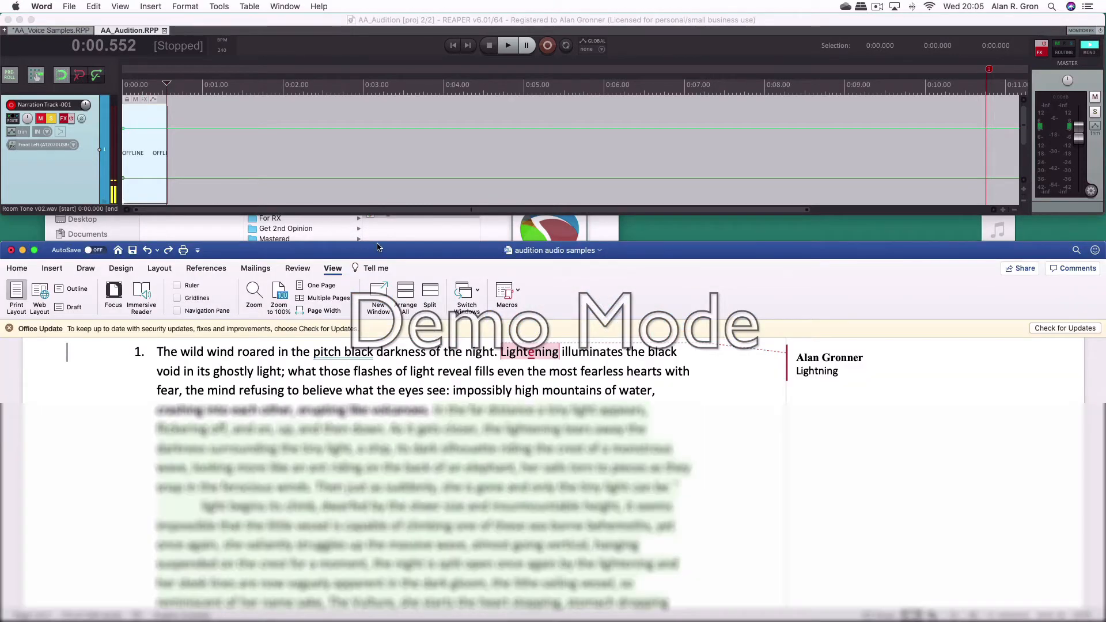
Move the Word script window up against REAPER and record the script on Narration Track-001 from 0:00.552 to about 0:31.6.
left_click_drag(380, 243, 381, 217)
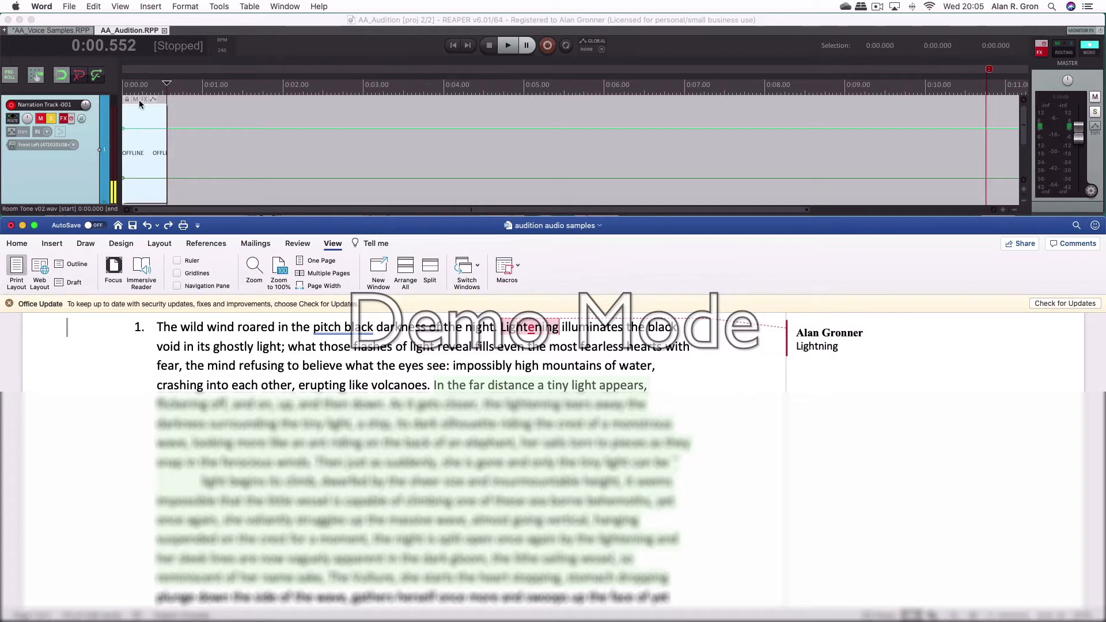
left_click(223, 35)
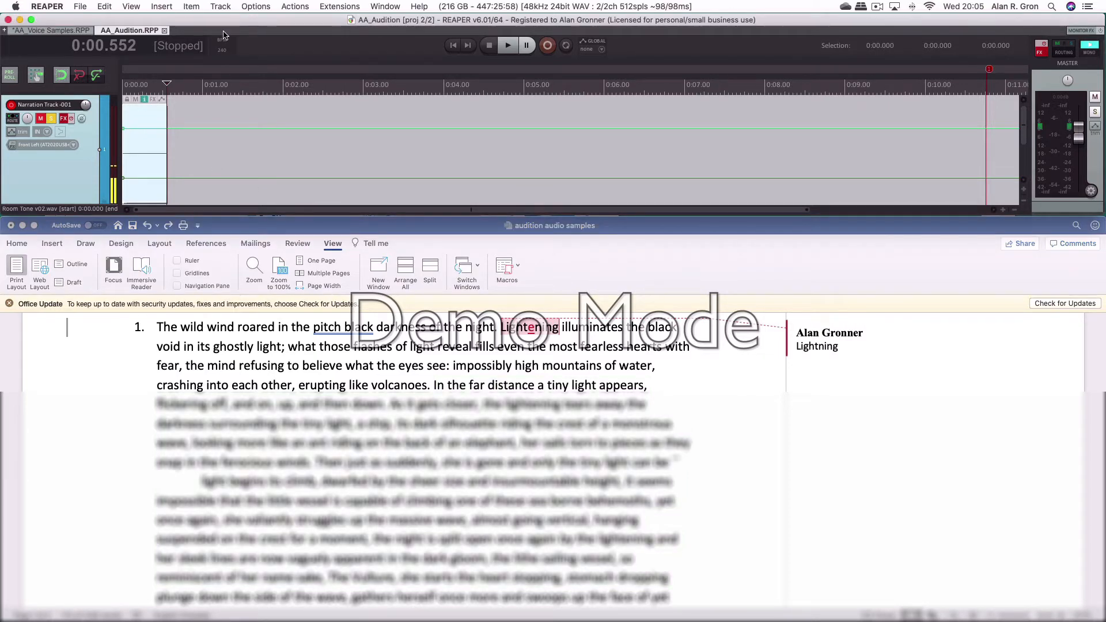
key("super+r")
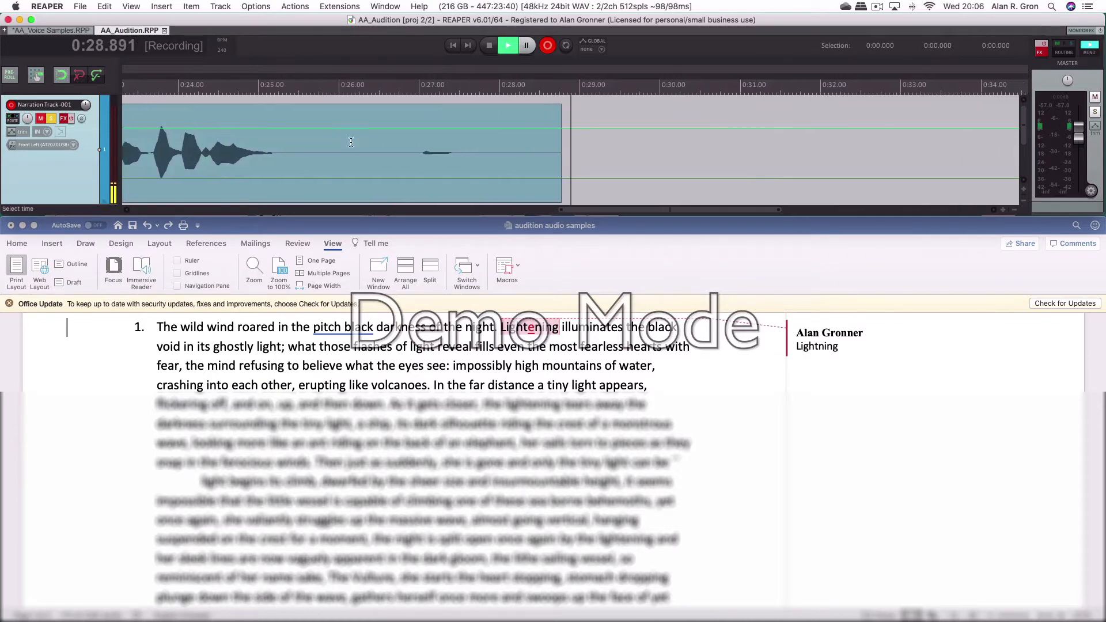
left_click(371, 153)
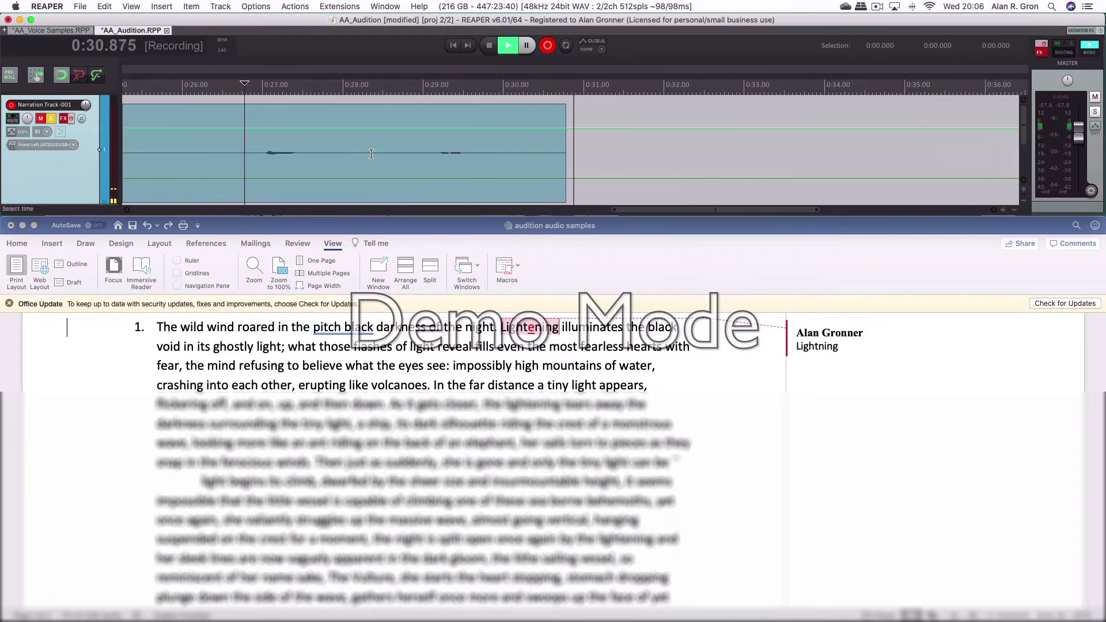
key("space")
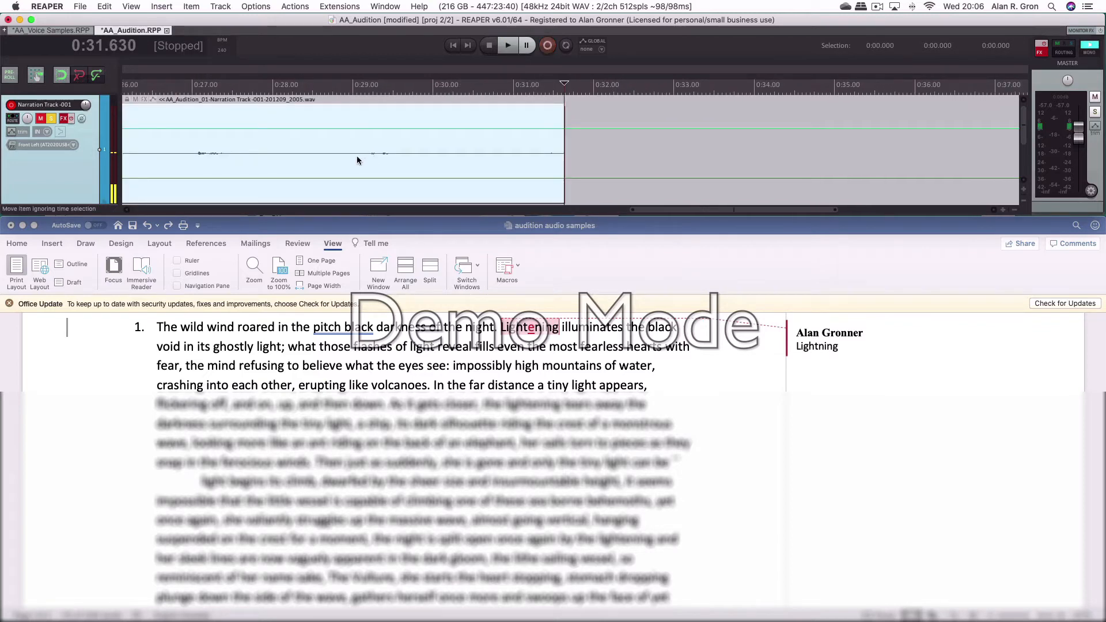
Trim the end of the recorded narration item back to about 0:26.9.
left_click_drag(561, 137, 191, 127)
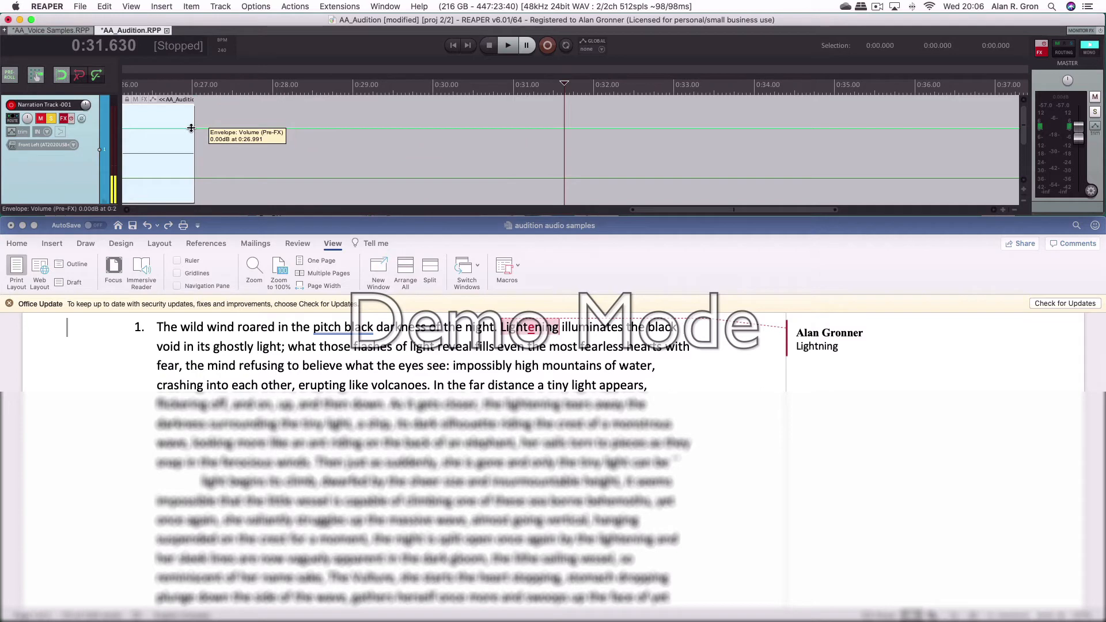
key("super+a")
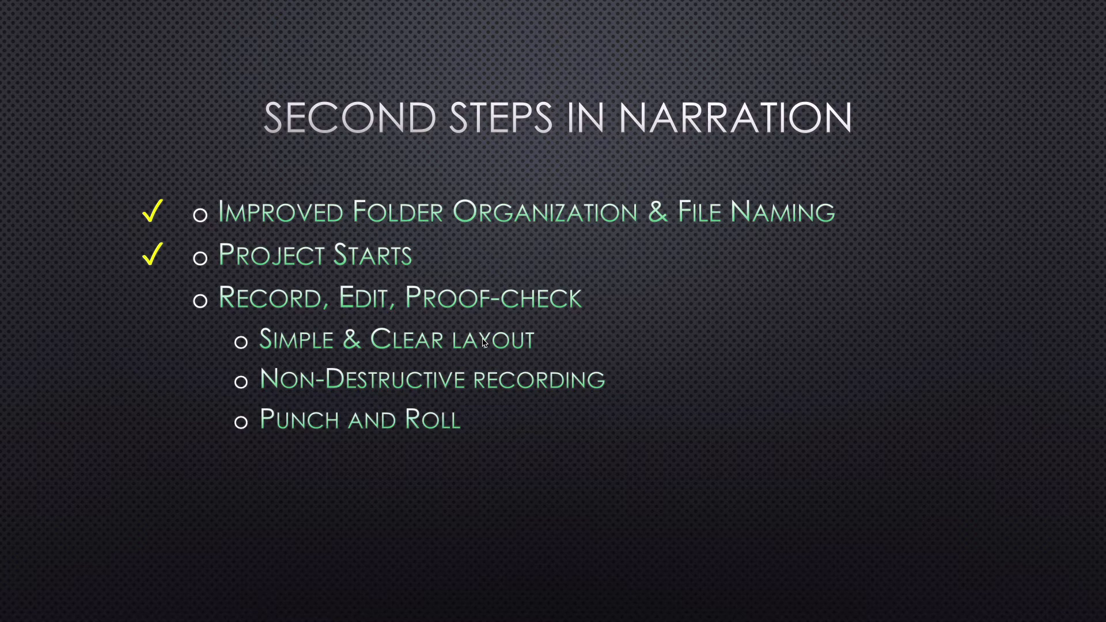
left_click(483, 343)
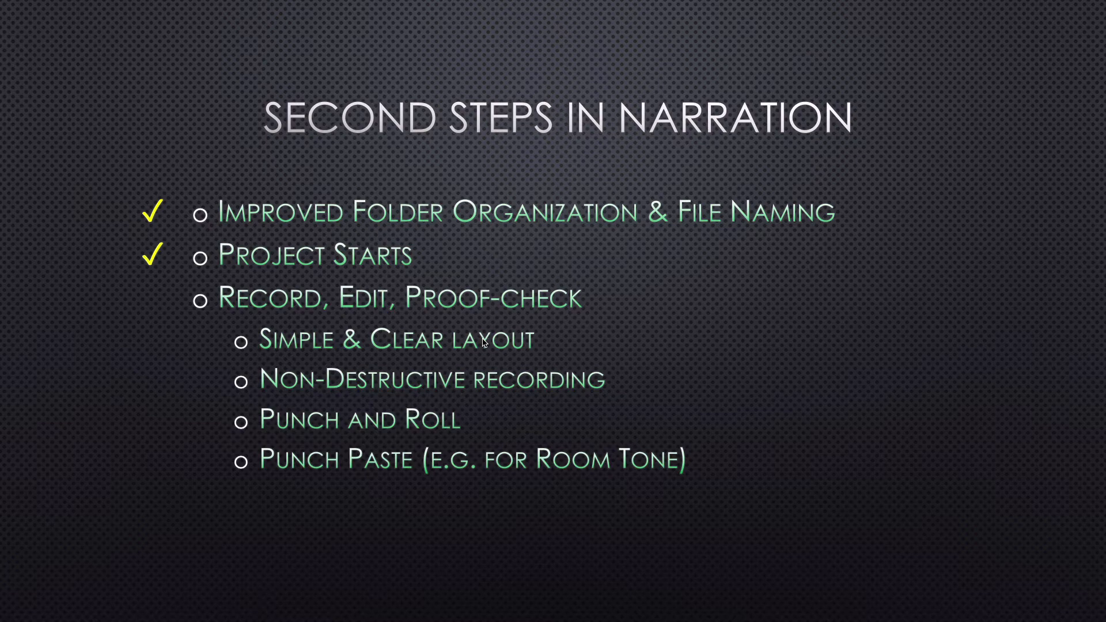
left_click(482, 343)
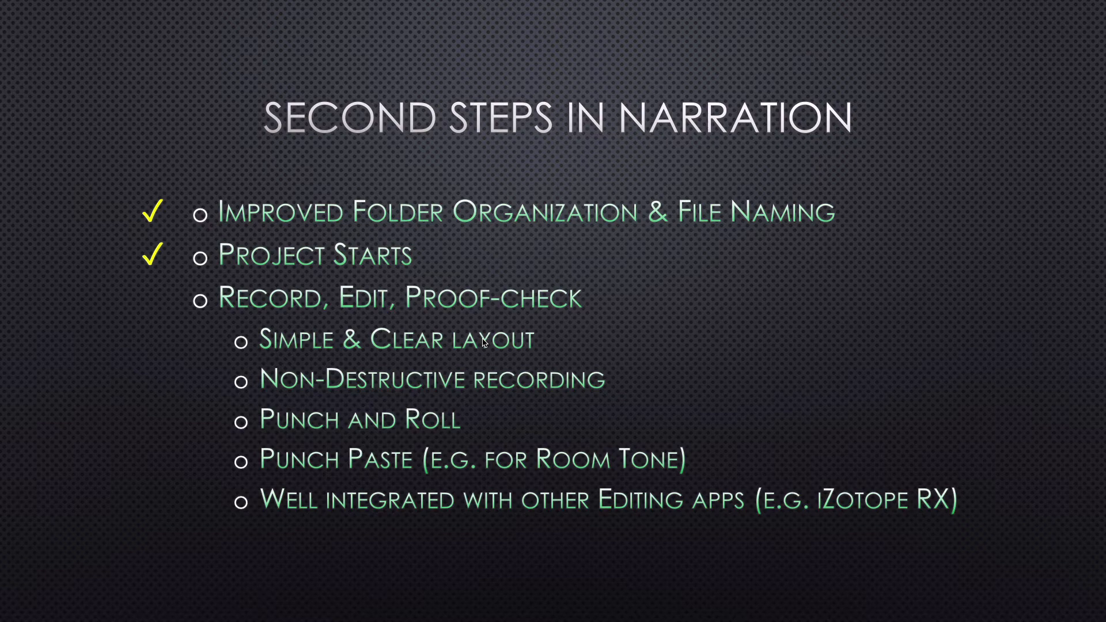
left_click(483, 342)
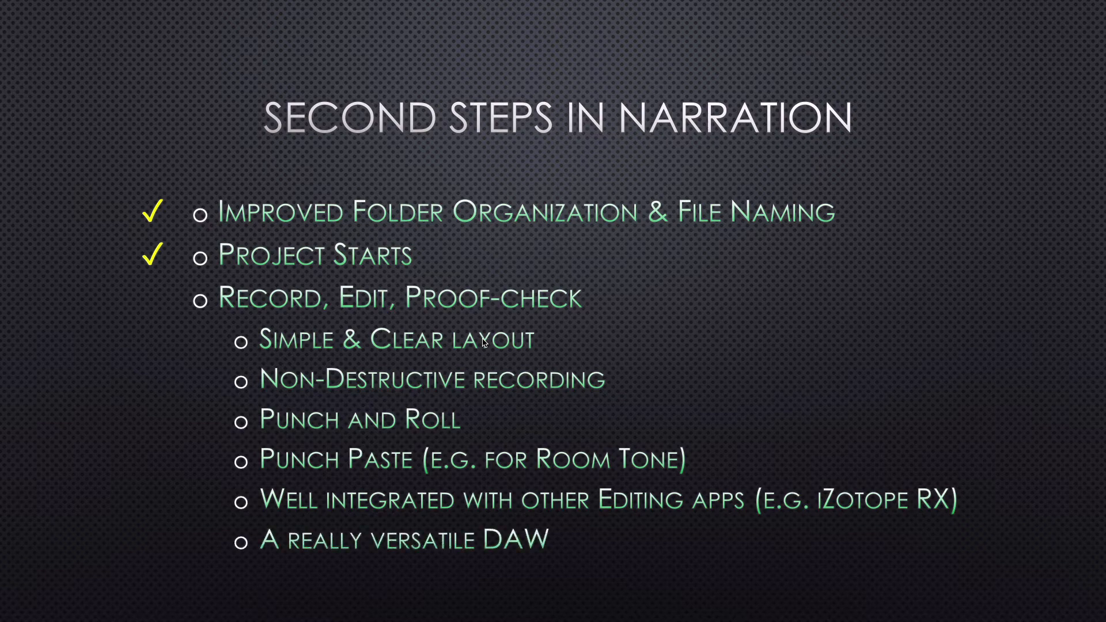
left_click(483, 343)
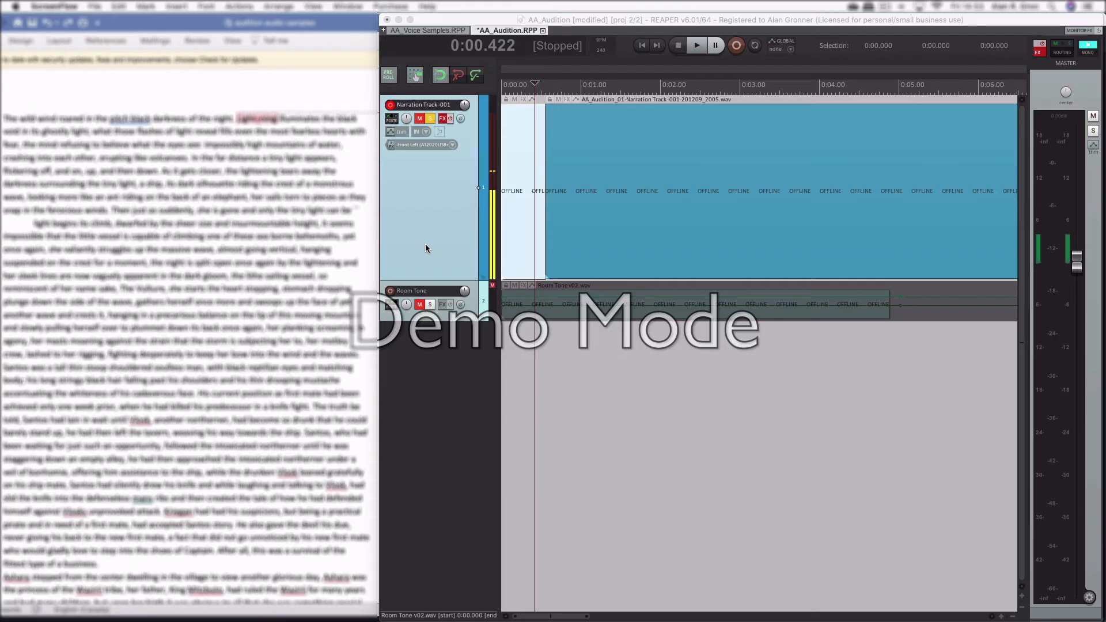
Play the narration from 0:00.304 and add markers during playback, including ones at about 0:06.4 and 0:15.4.
left_click_drag(524, 242, 547, 247)
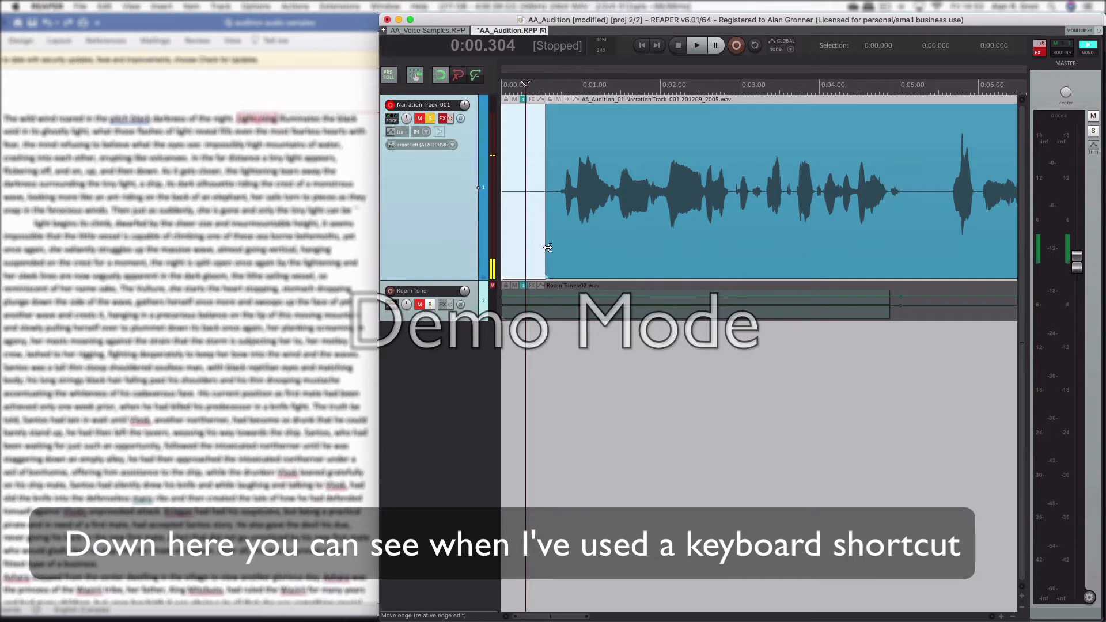
key("space")
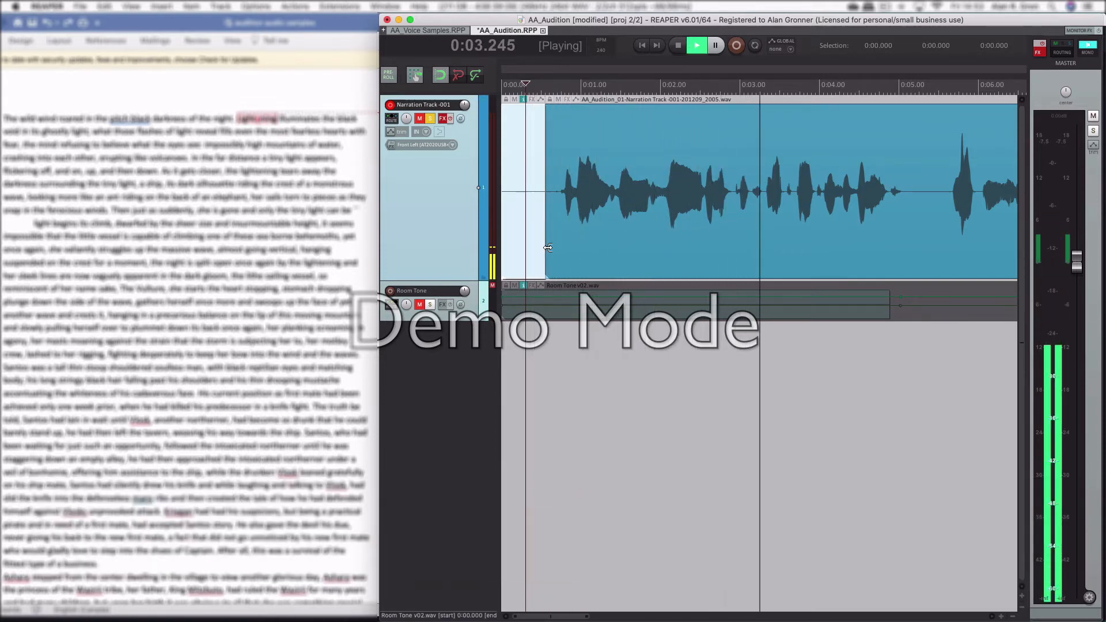
scroll(547, 248, "right", 2)
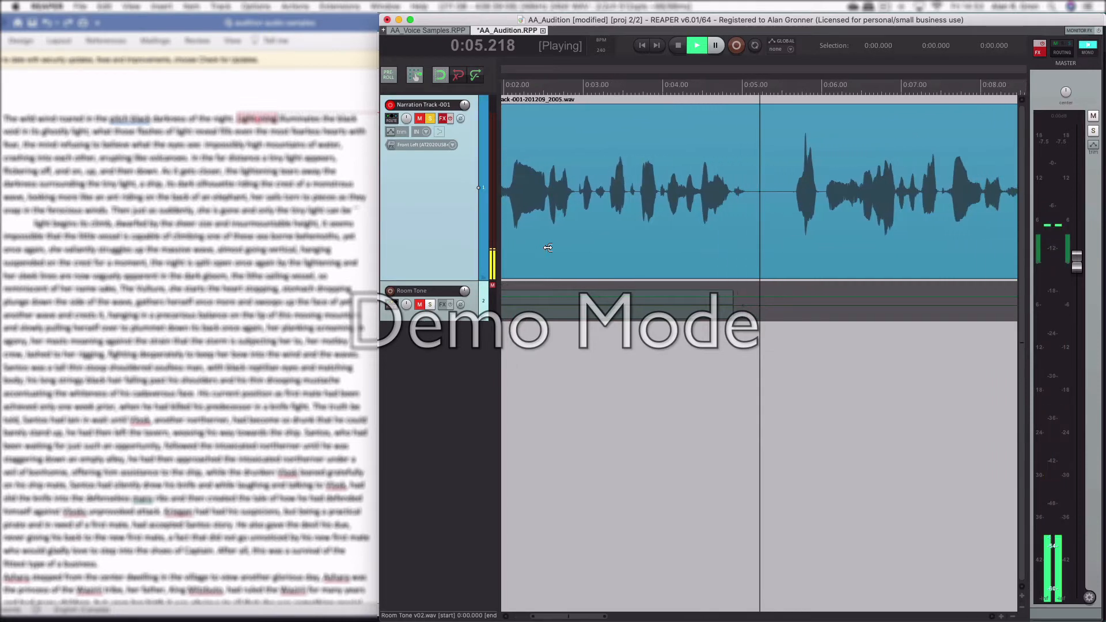
key("m")
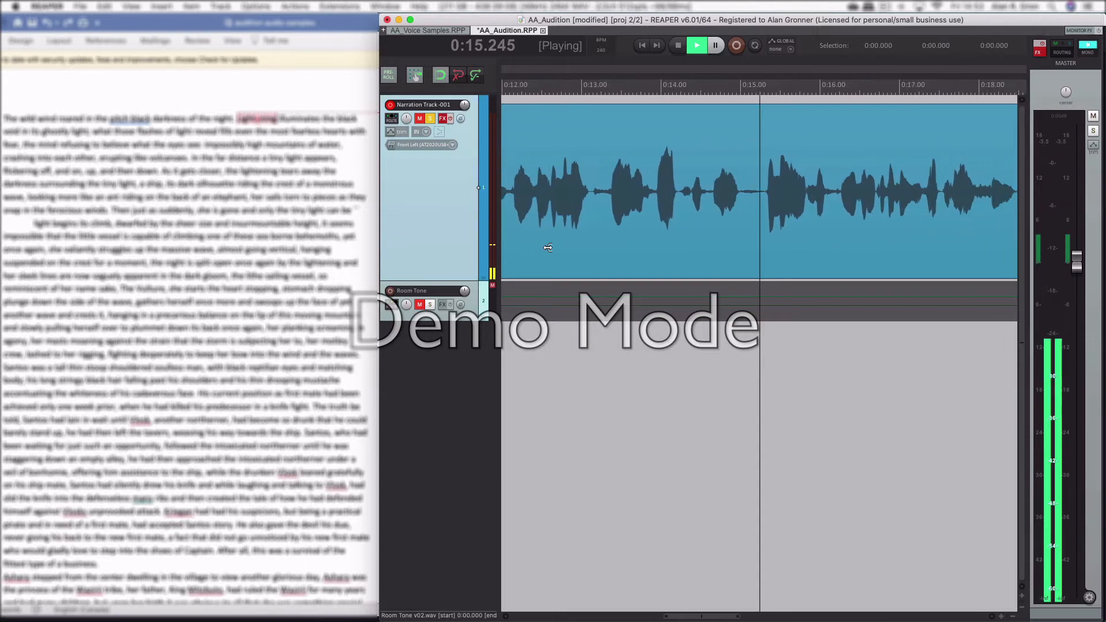
key("m")
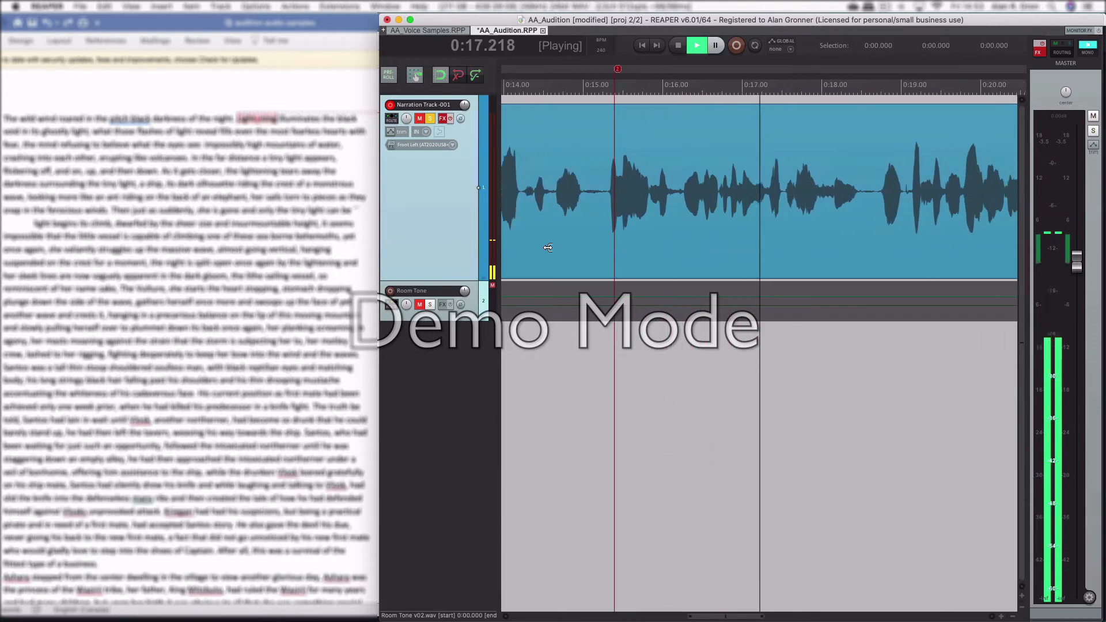
key("m")
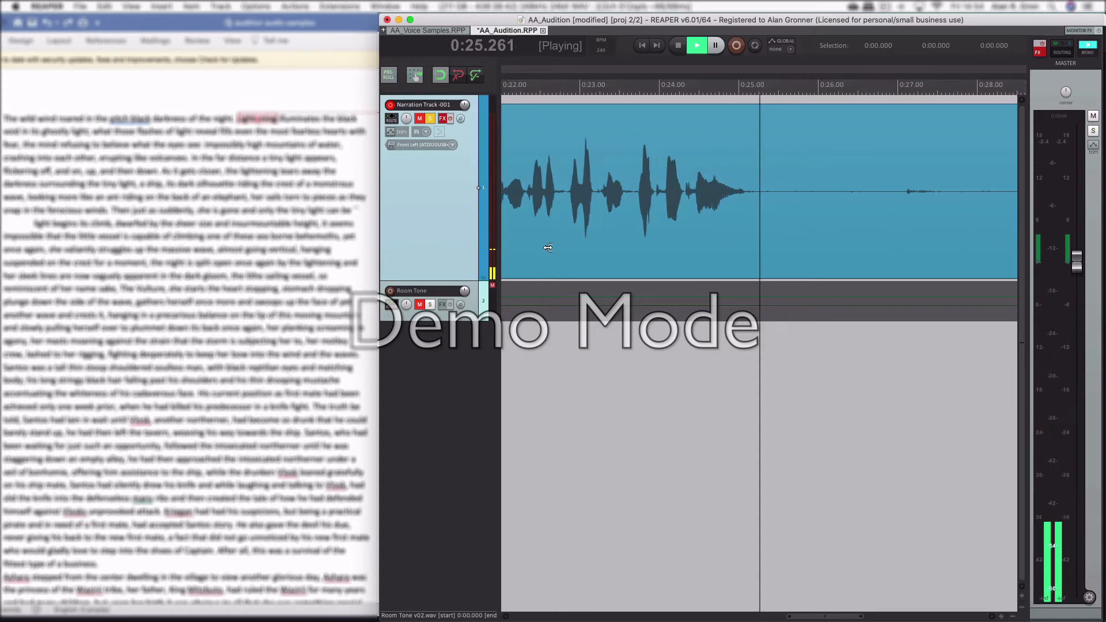
key("space")
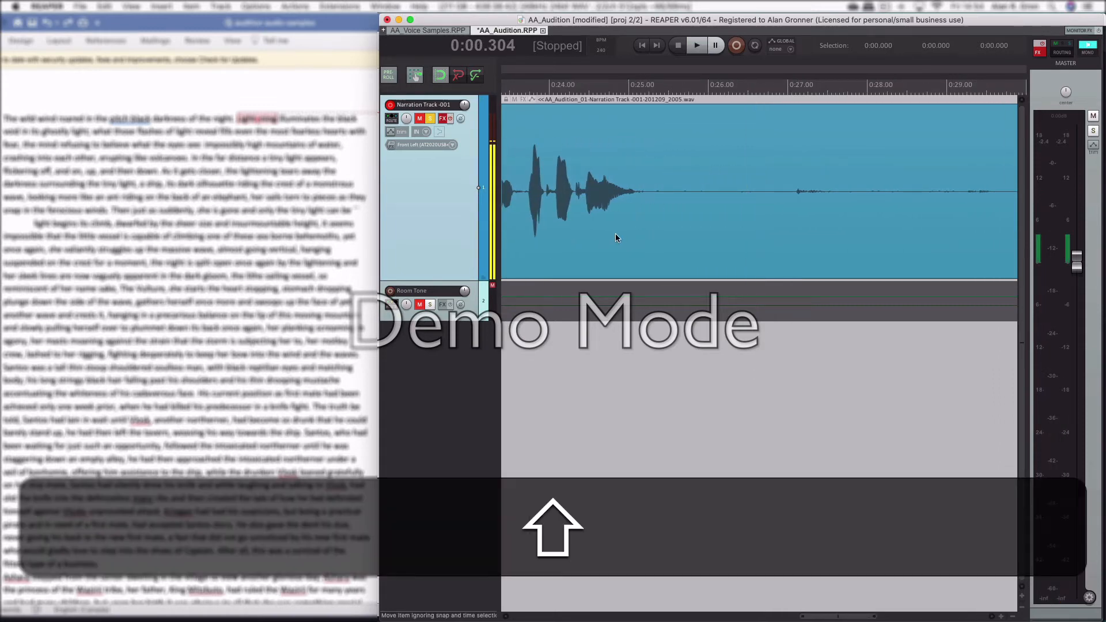
Return to the first marker in the narration and move the edit cursor onto it at 0:06.424.
scroll(615, 233, "left", 15)
scroll(615, 237, "right", 3)
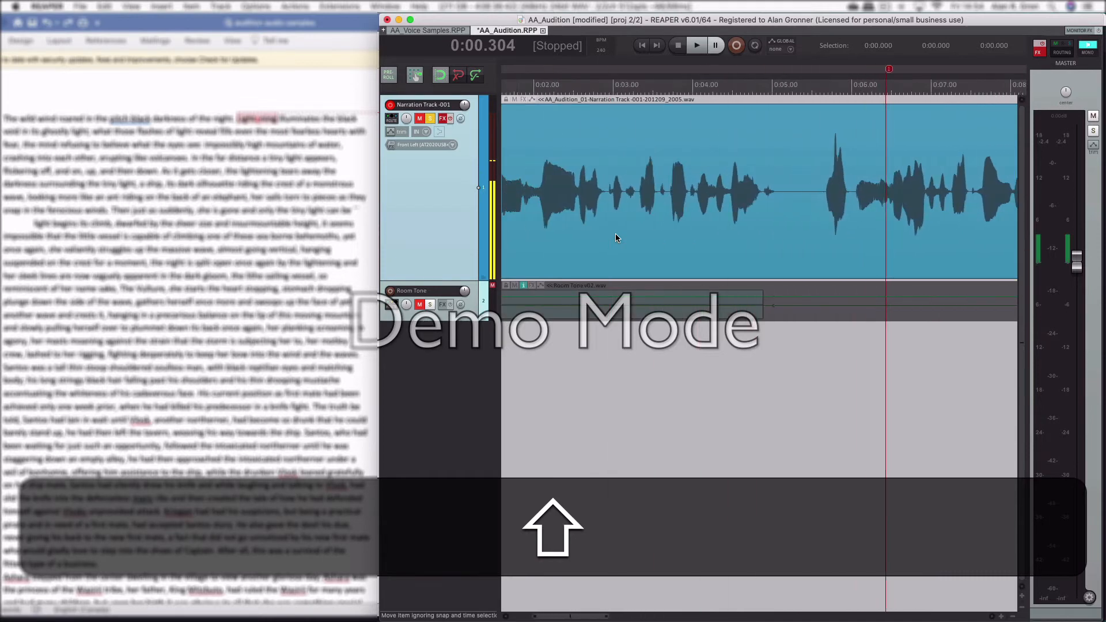
scroll(615, 234, "right", 12)
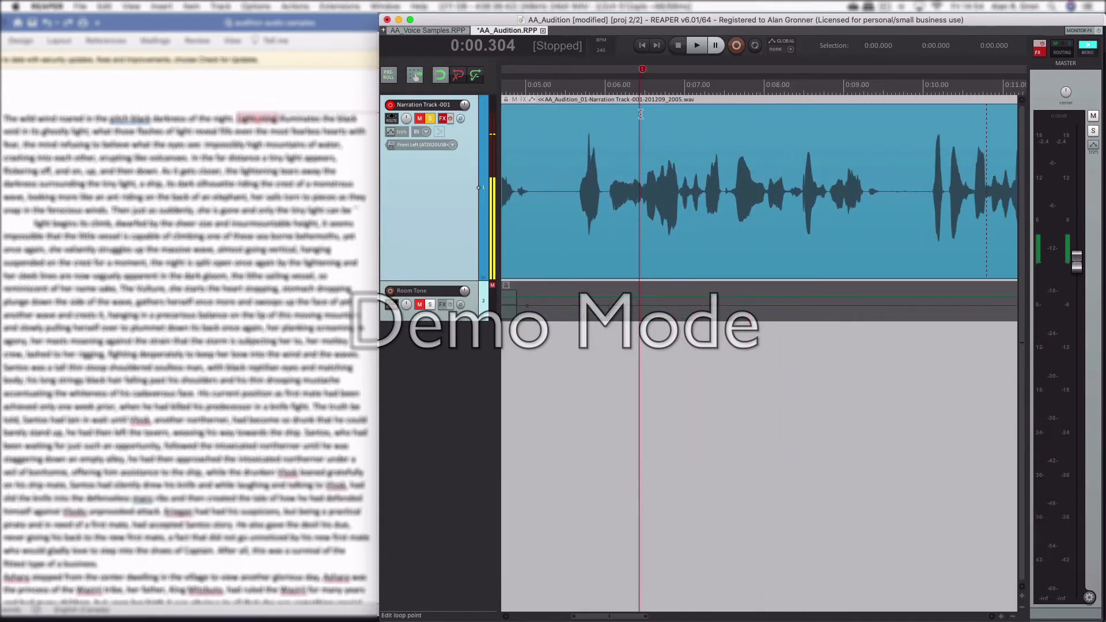
left_click(525, 228)
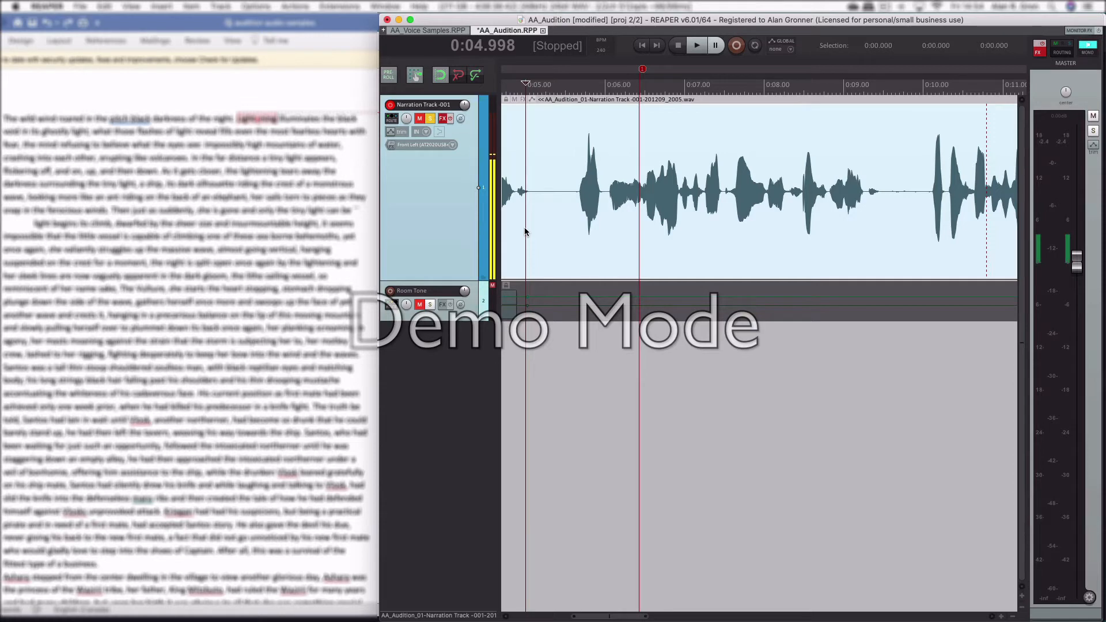
key("bracketright")
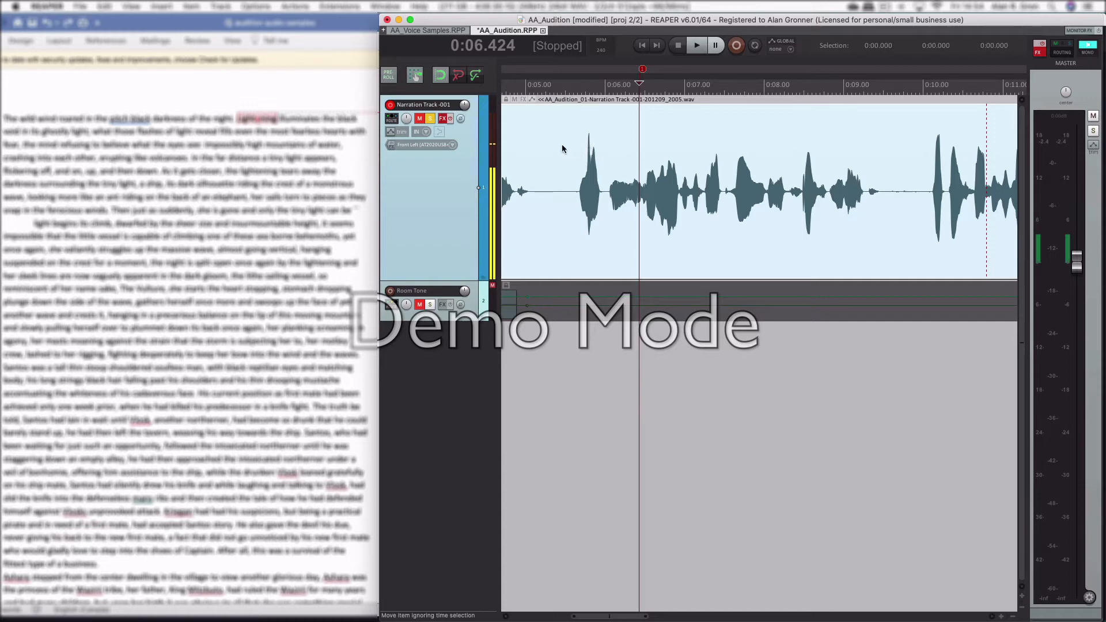
Play the marked phrase from 0:05.418 and again from 0:05.534 to listen for the mistake.
left_click(559, 123)
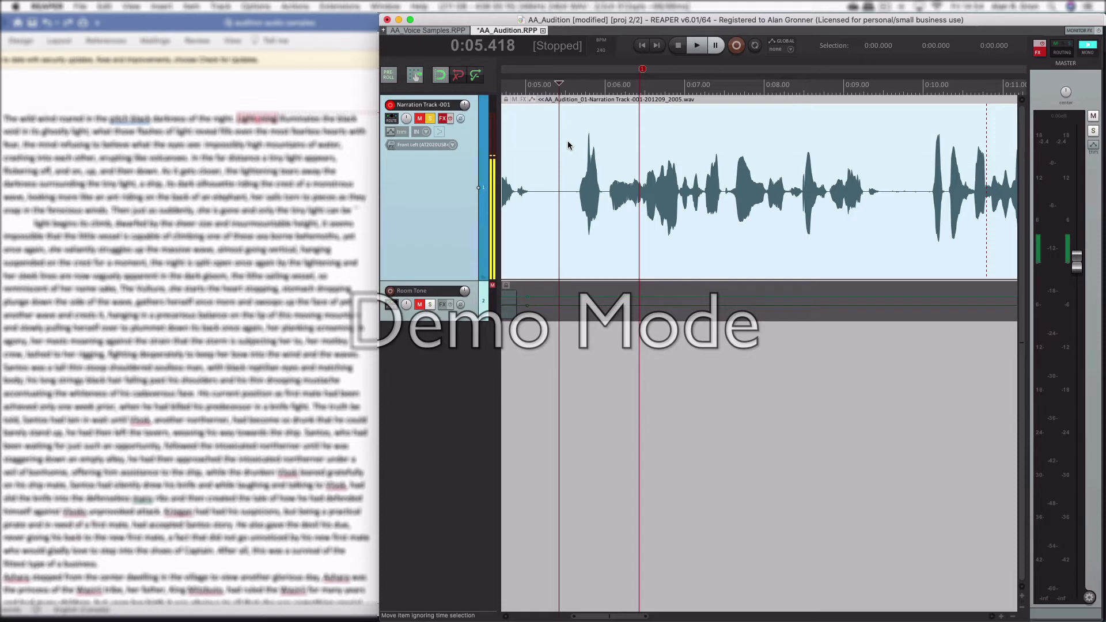
key("space")
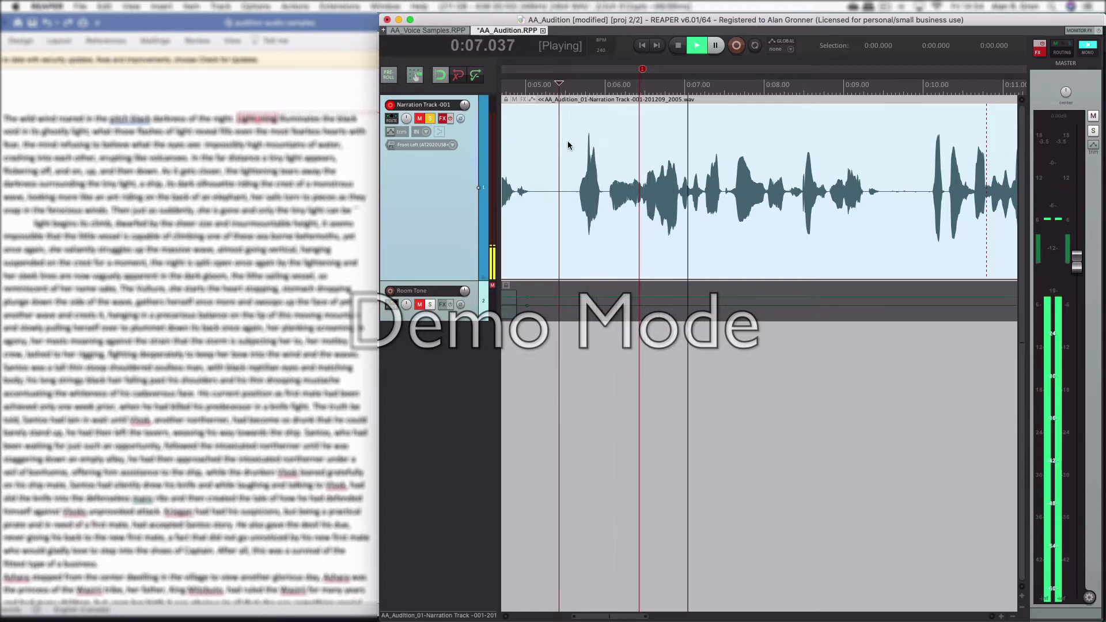
left_click(568, 145)
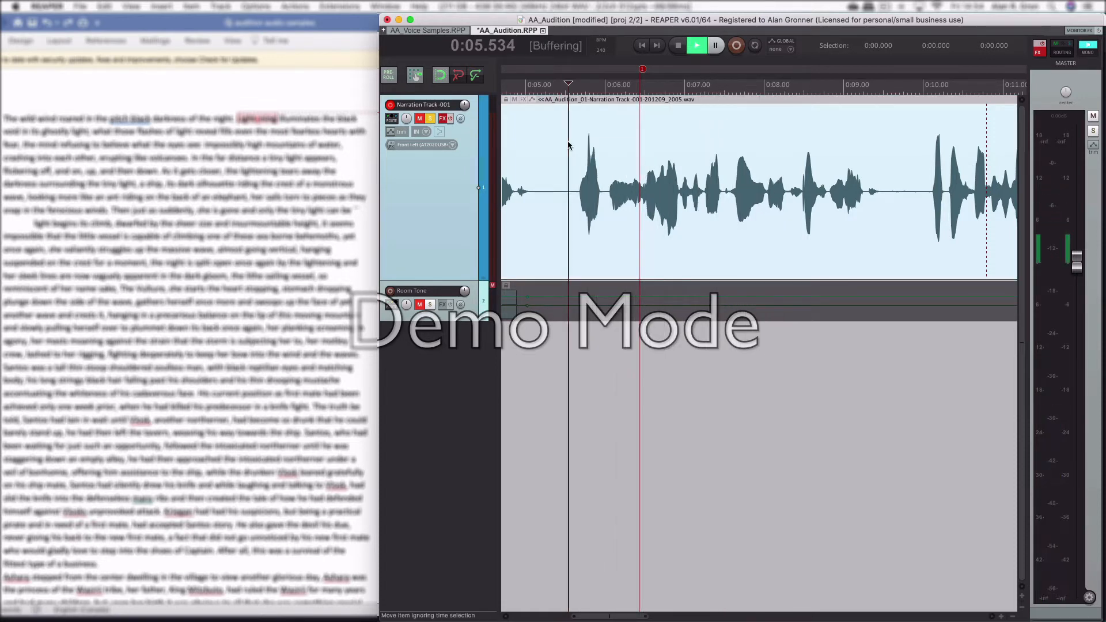
key("space")
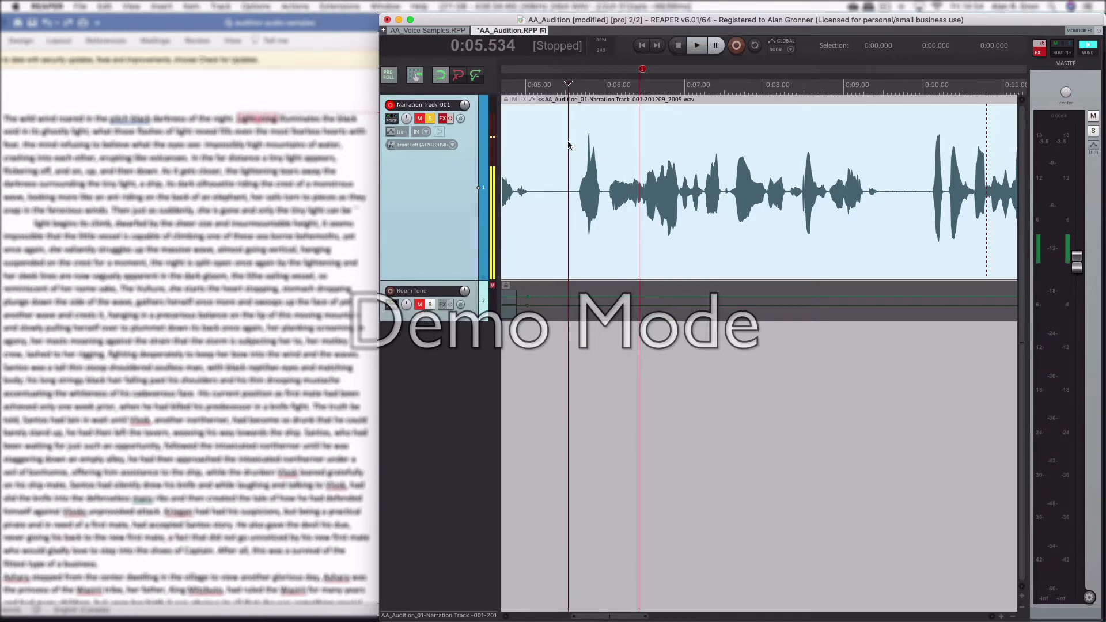
Punch in a re-recording with pre-roll on Narration Track-001 from 0:05.070, stopping at about 0:06.8.
left_click(531, 144)
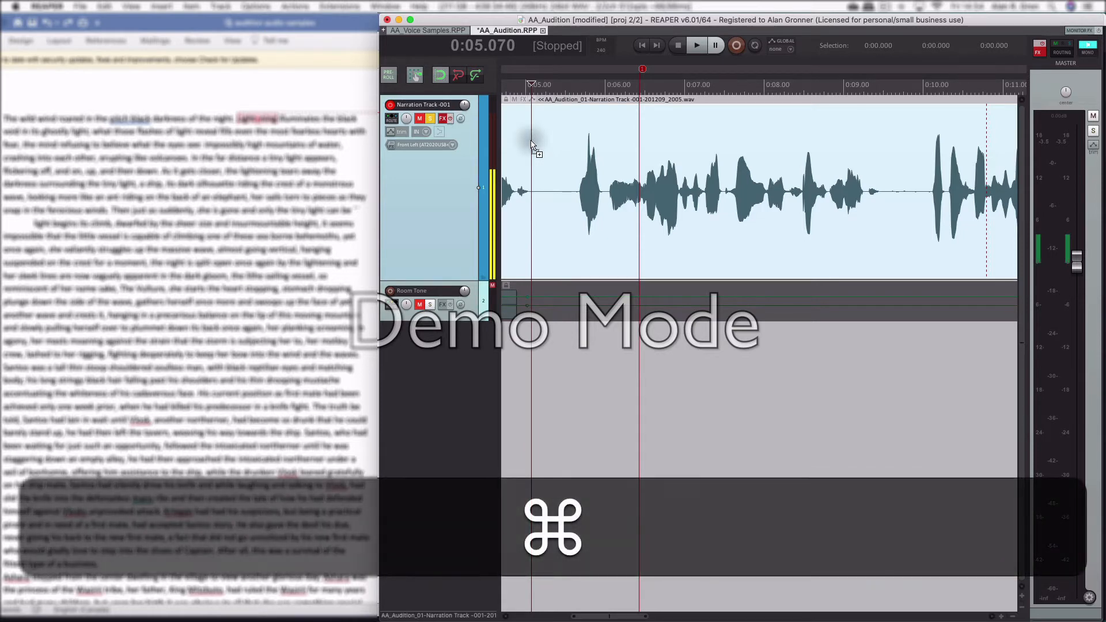
key("super+r")
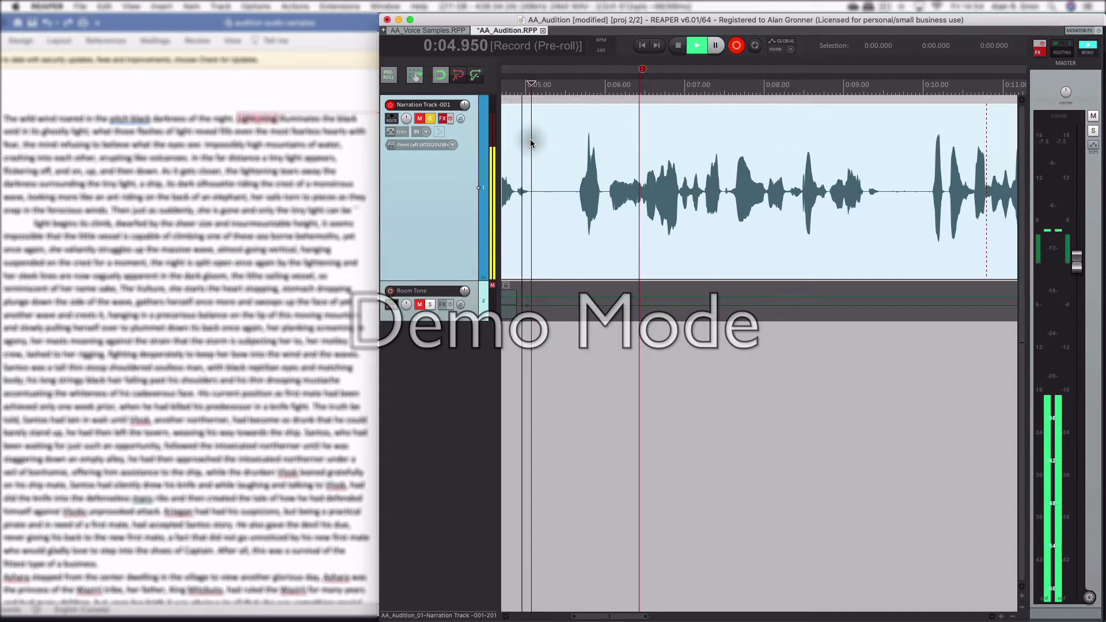
key("super+r")
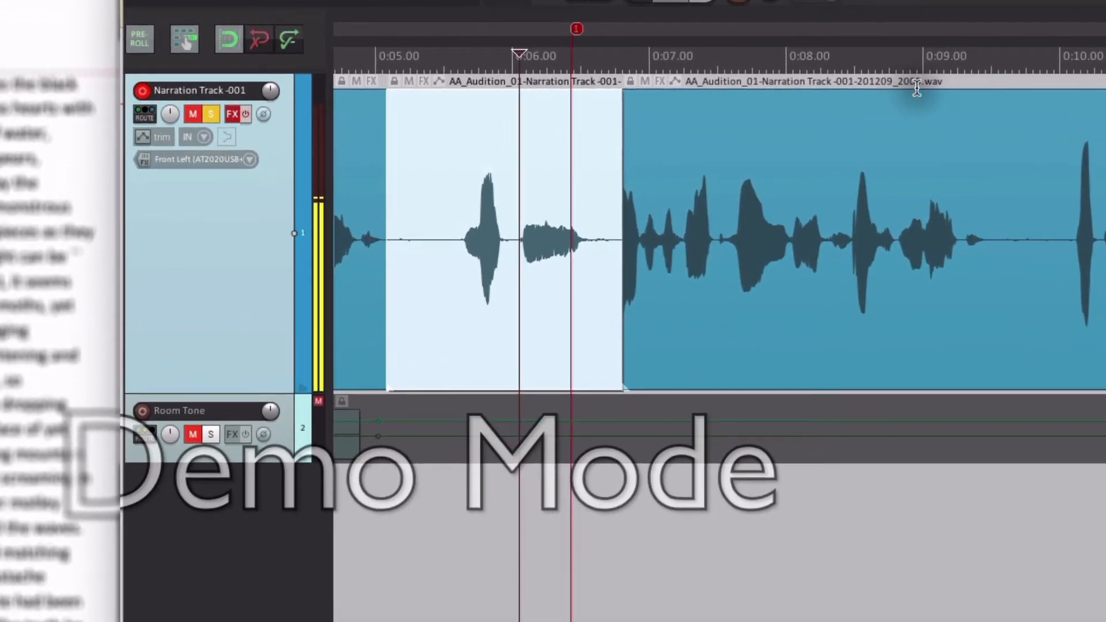
Try moving the boundary between the re-recorded take and the following original audio to about 0:07.5, and undo it.
left_click(591, 106)
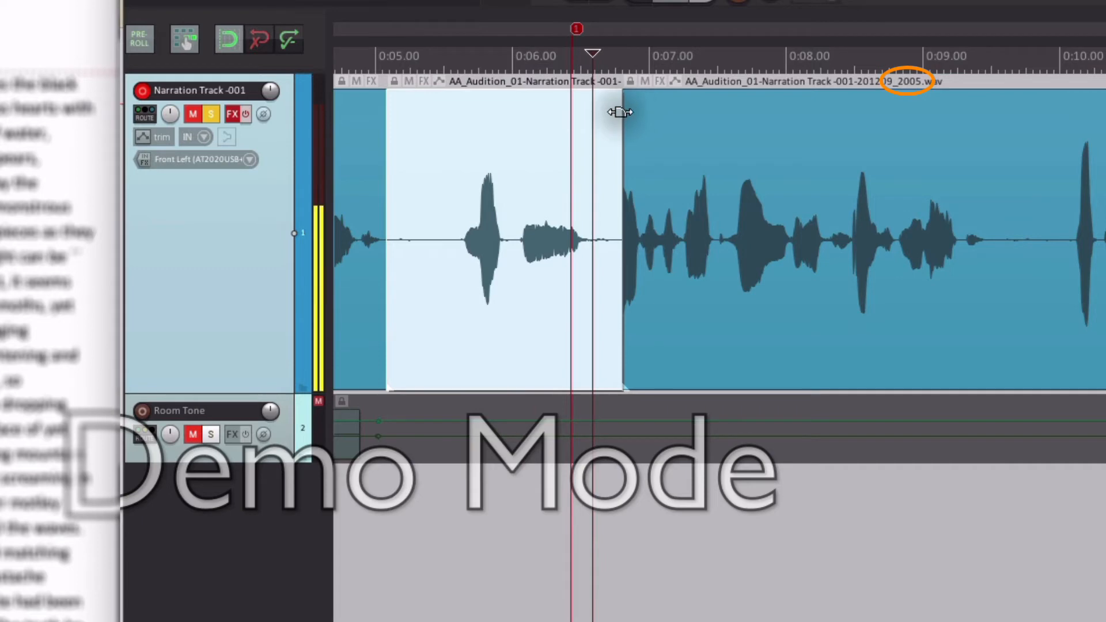
left_click_drag(620, 123, 713, 119)
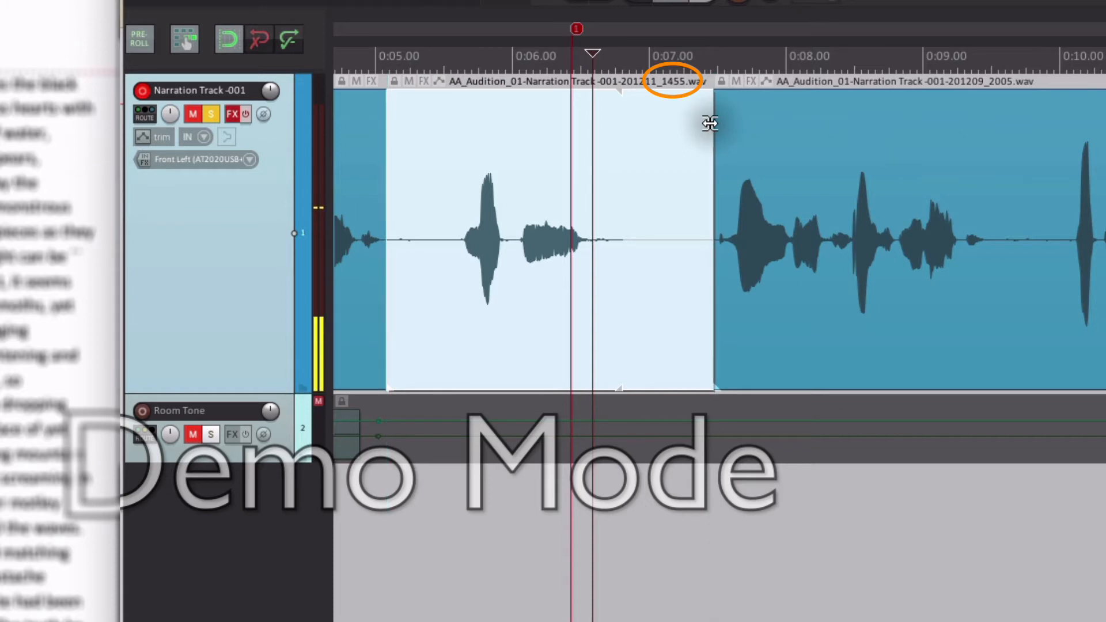
key("ctrl+z")
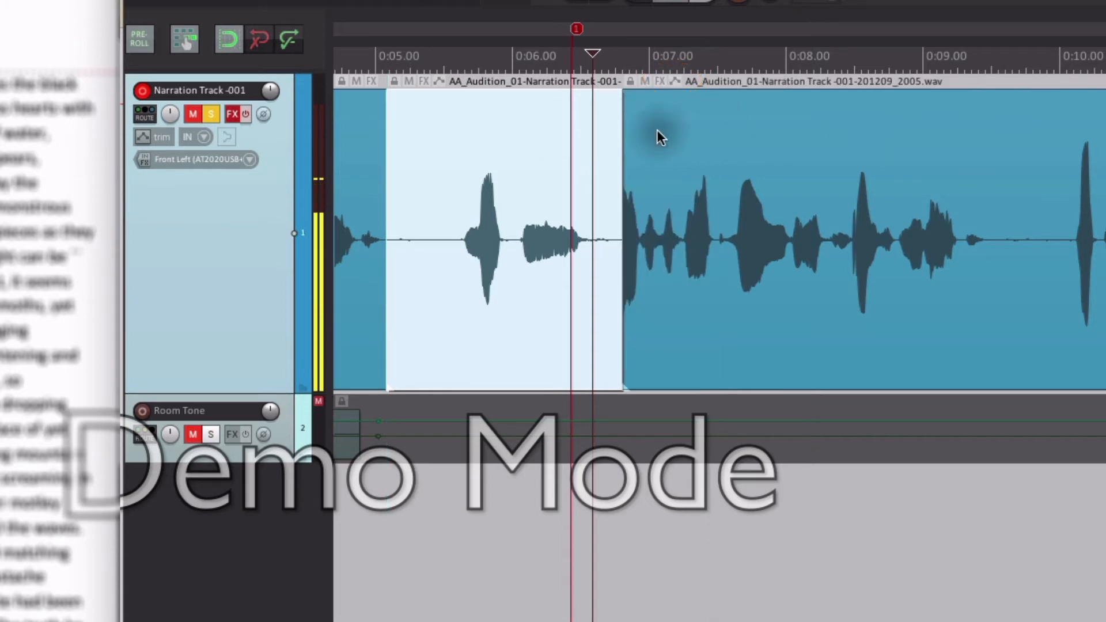
Select the original item following the punch-in for comparison, and reselect the re-recorded item at about 0:06.3.
left_click(528, 193)
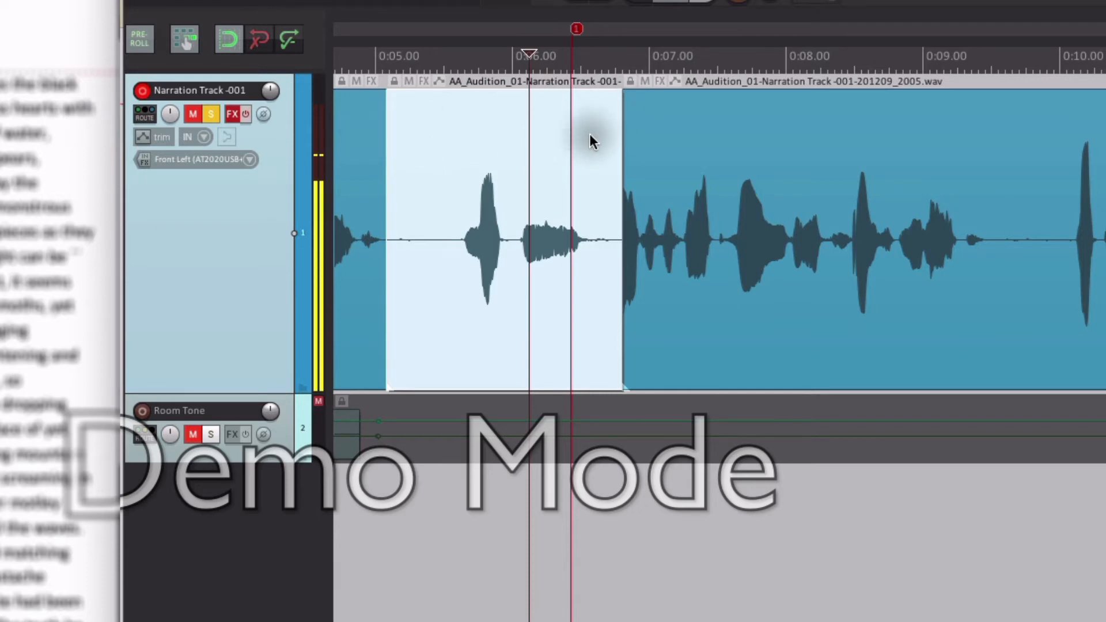
left_click(664, 133)
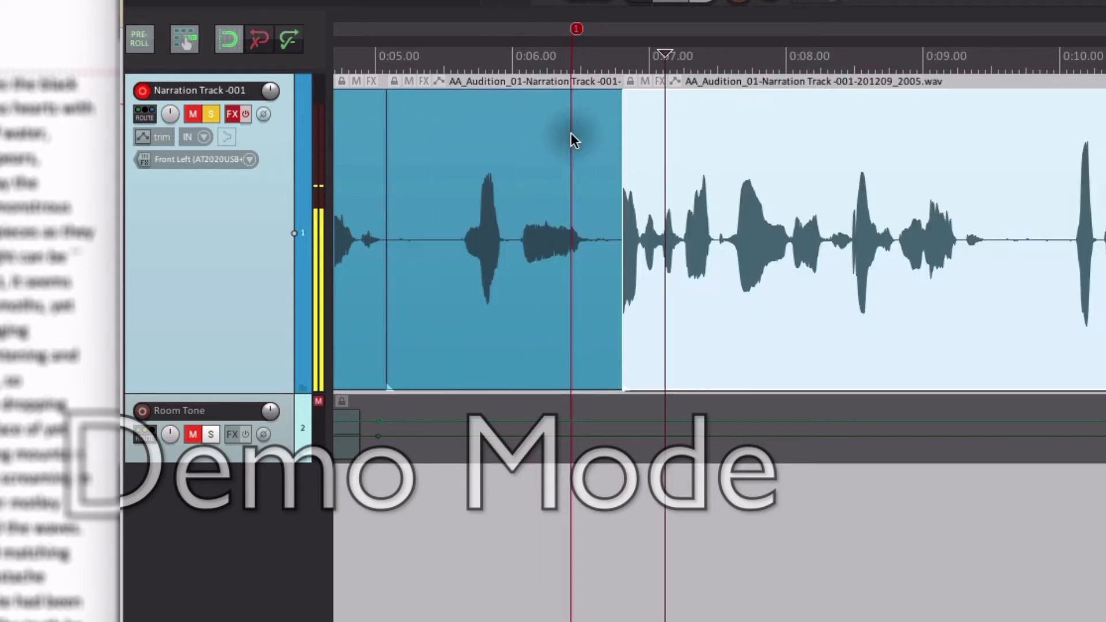
left_click(554, 133)
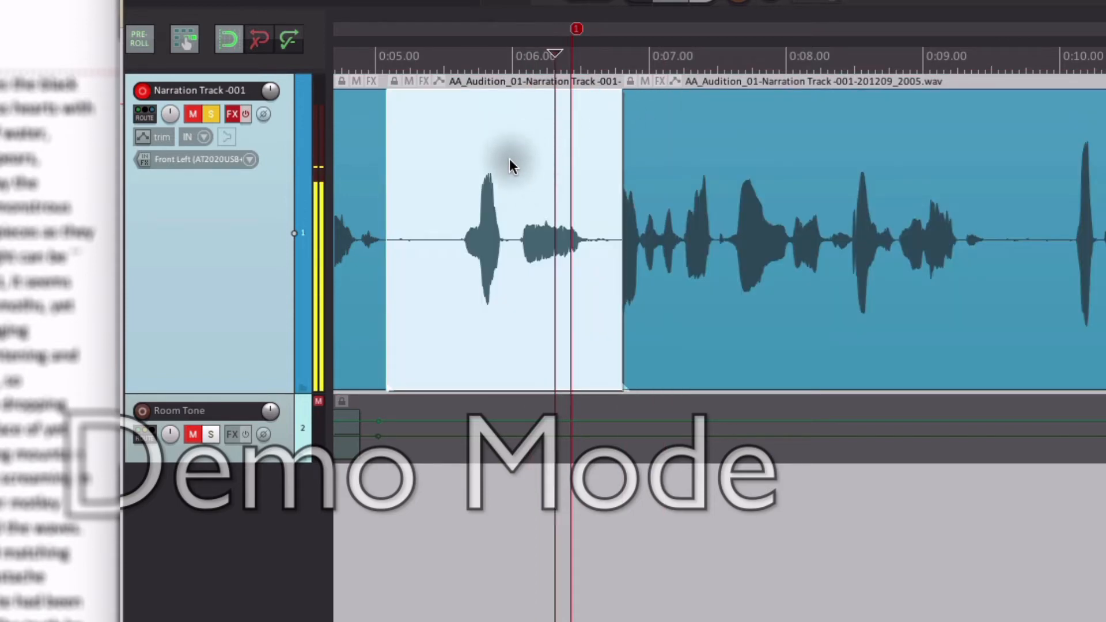
Try slipping the audio inside the re-recorded item slightly earlier, and undo it.
mouse_move(510, 162)
left_mouse_down()
mouse_move(551, 167)
mouse_move(506, 168)
left_mouse_up()
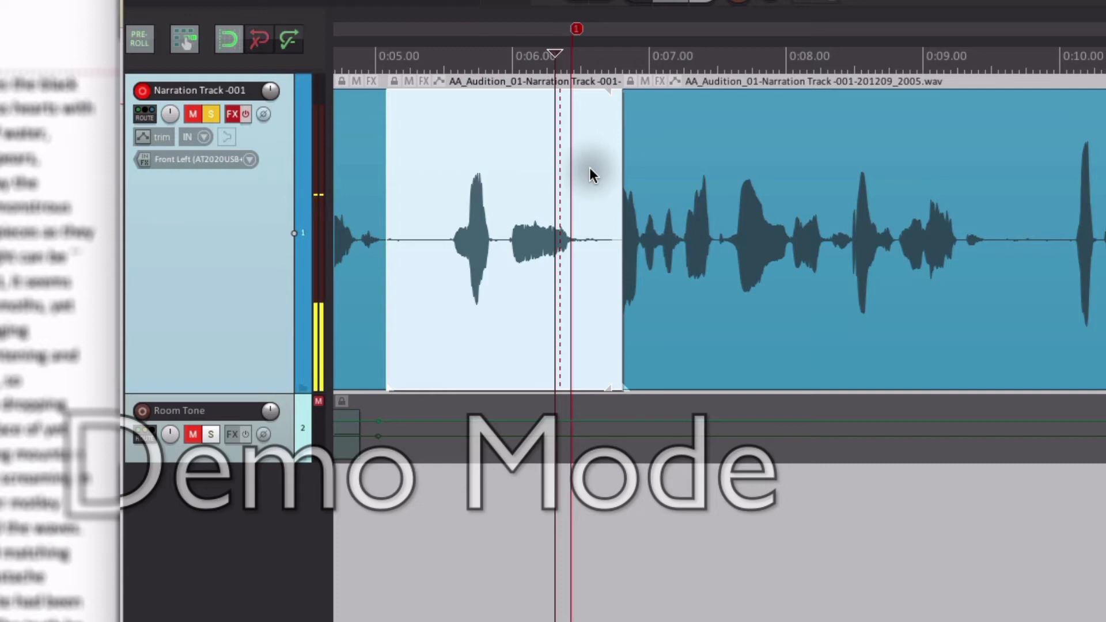
key("super+z")
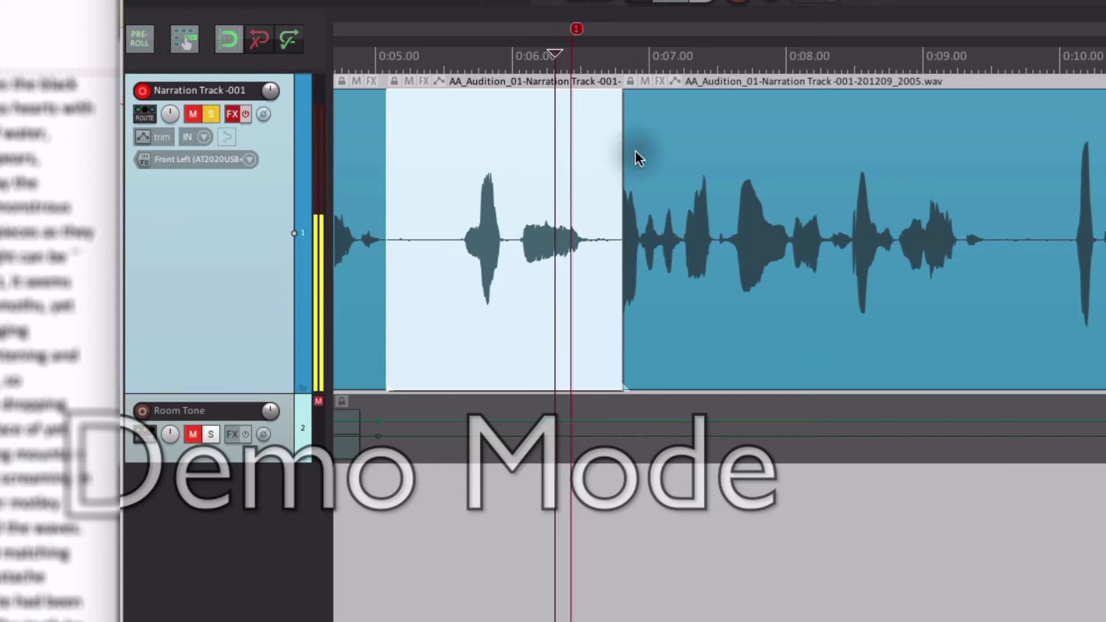
Move the boundary between the re-recorded item and the following original audio to about 0:06.0, and play from 0:05.570 to check it.
left_click_drag(622, 148, 514, 152)
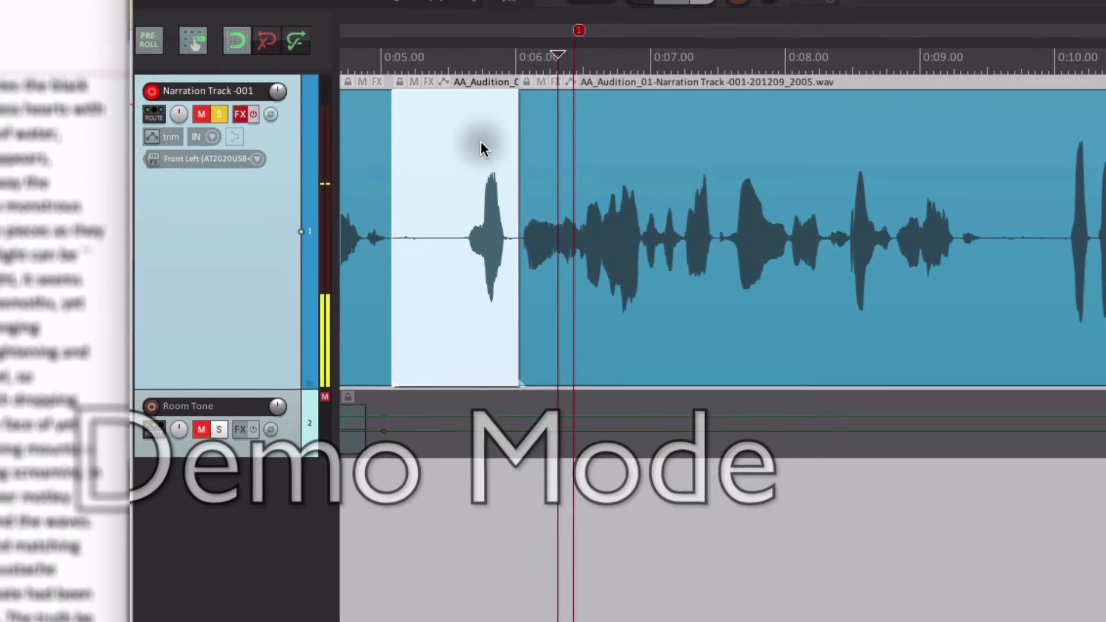
left_click(454, 139)
key("space")
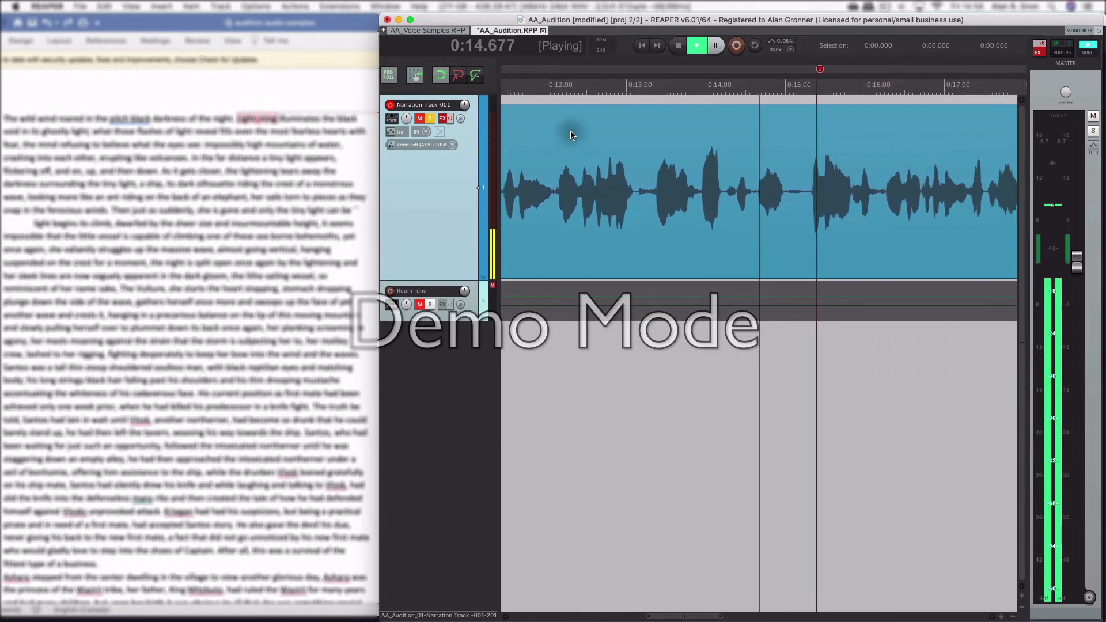
key("space")
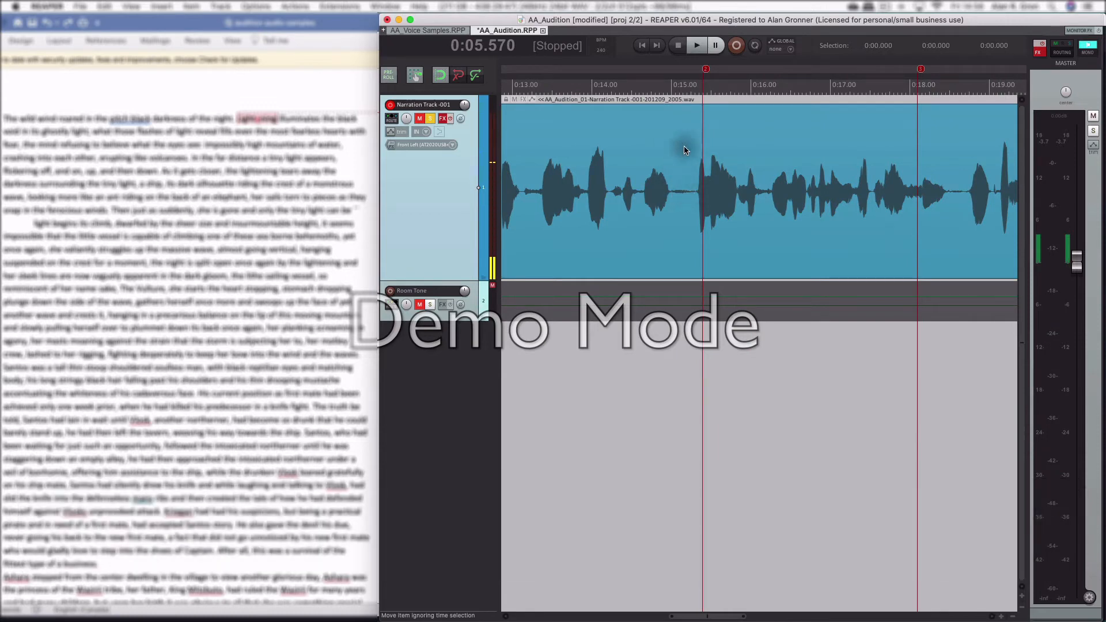
Loop the passage from 0:14.198 to 0:15.306 to listen for the second marked mistake.
left_click_drag(671, 90, 609, 88)
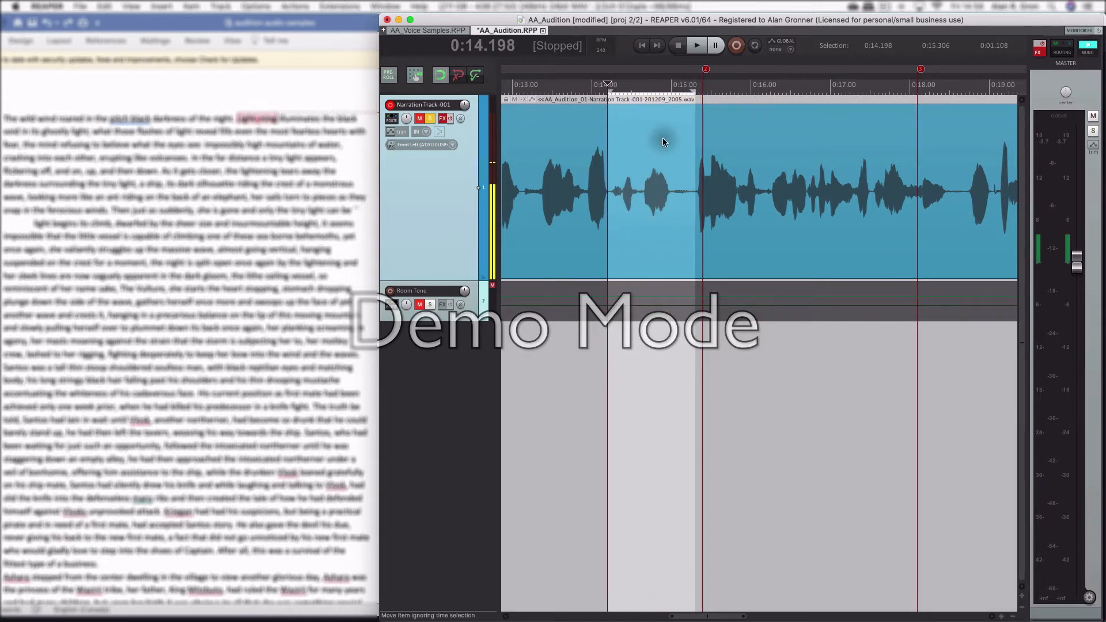
left_click(754, 46)
key("space")
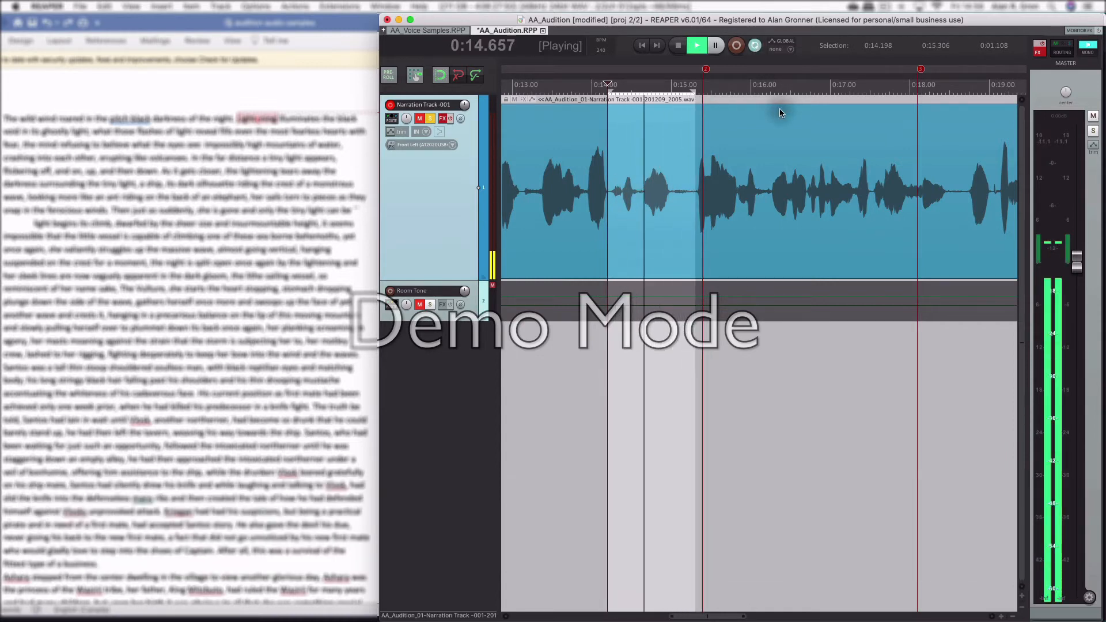
key("space")
Narrow the time selection to 0:15.002–0:15.306 and lower the item volume envelope within it.
left_click_drag(609, 91, 673, 92)
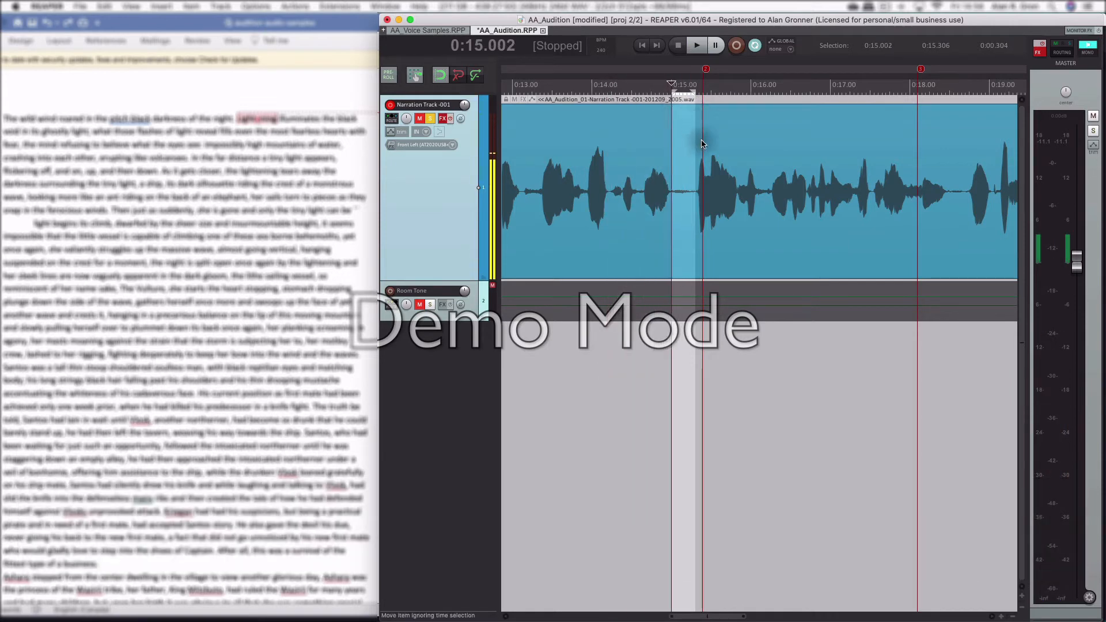
key("semicolon")
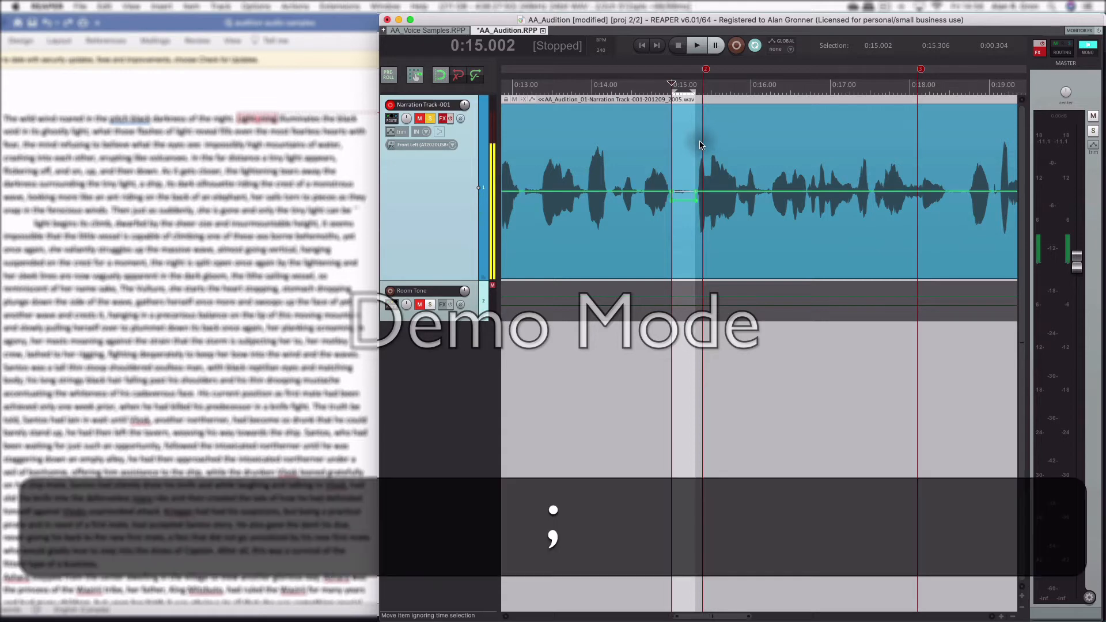
key("semicolon")
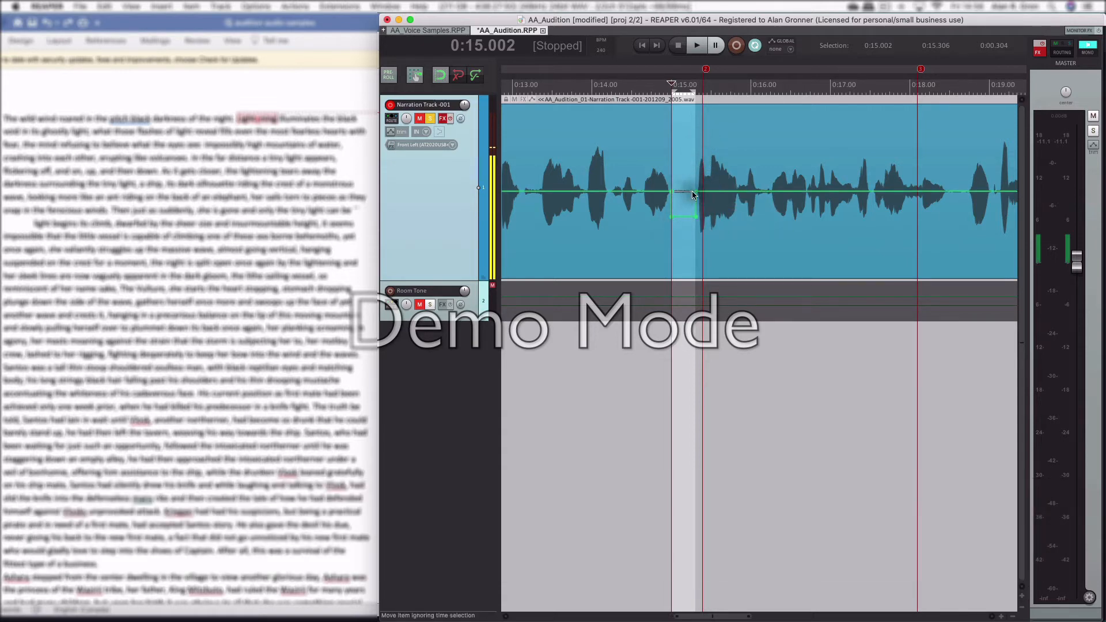
key("semicolon")
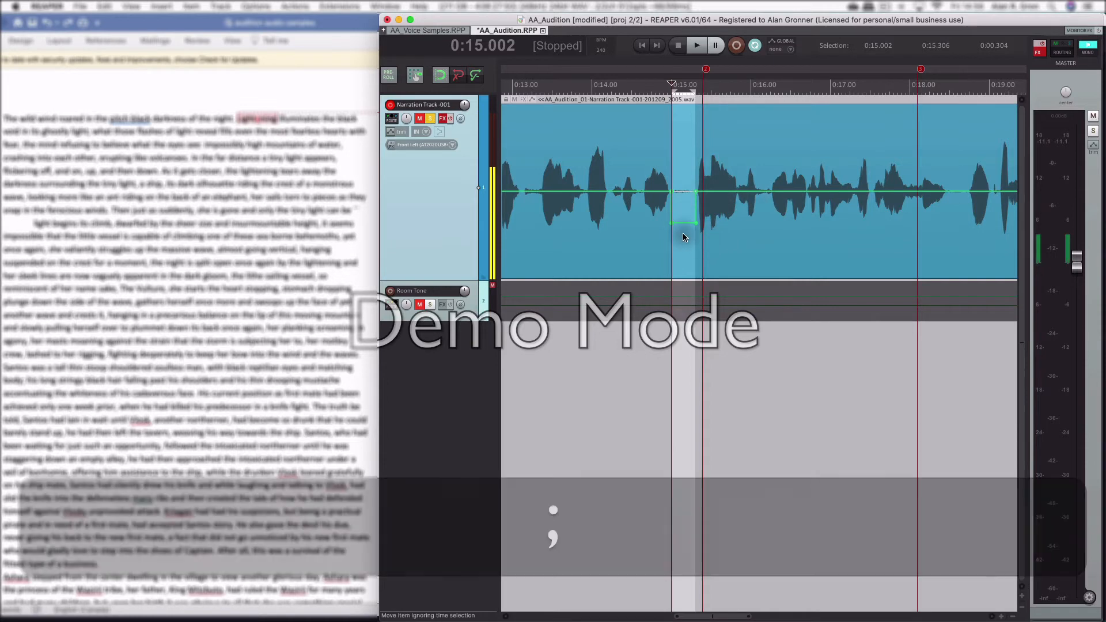
Raise the selected envelope segment to about +2.4 dB for comparison, and lower it back to about -4 dB.
left_click_drag(685, 224, 681, 157)
left_click(754, 46)
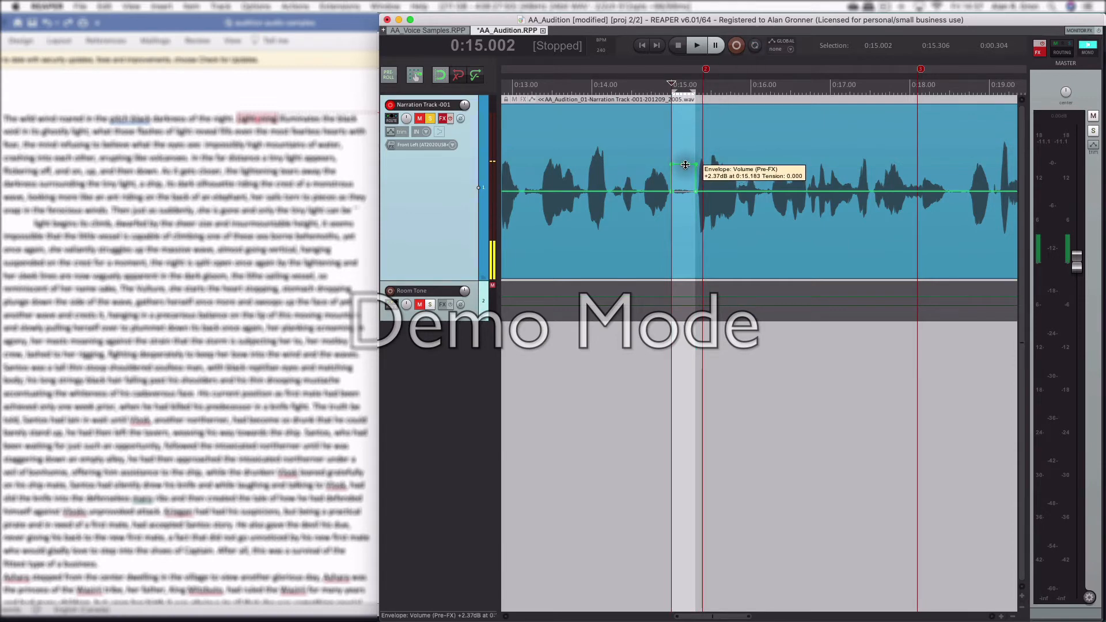
key("space")
left_click_drag(684, 165, 684, 223)
key("space")
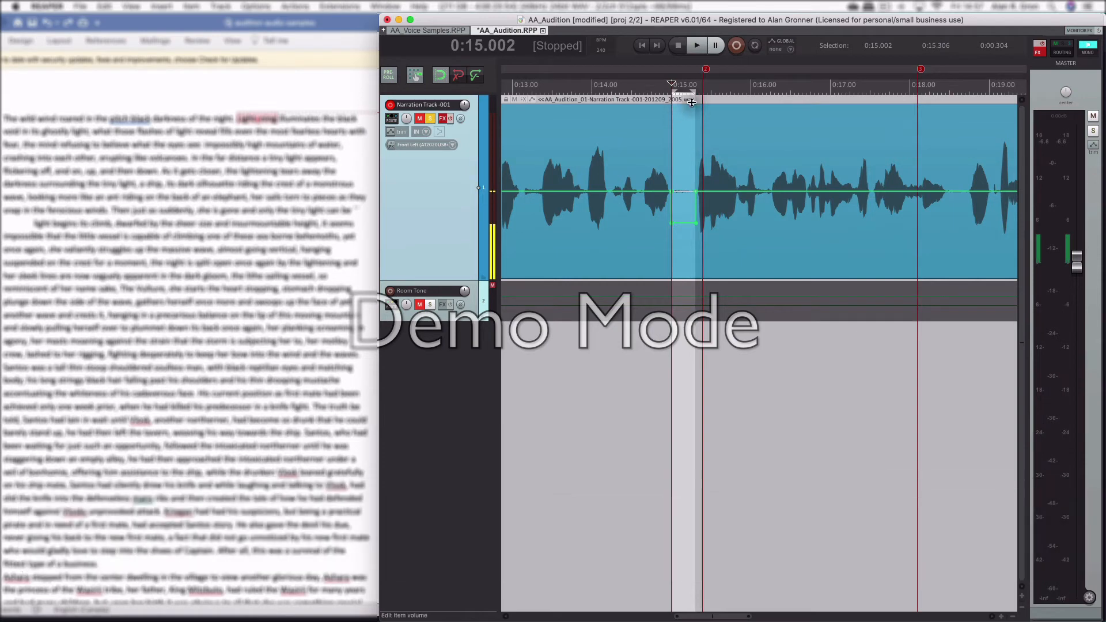
Loop the 0:15.002–0:15.306 selection while fine-tuning its volume envelope segment at about -4 dB.
left_click(686, 120)
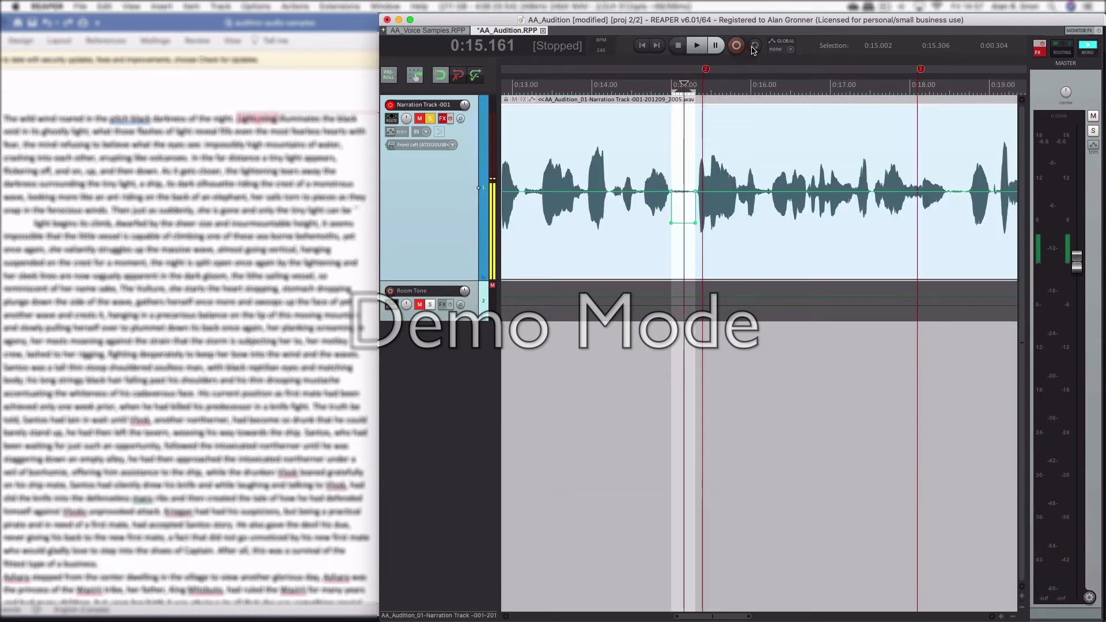
left_click(754, 46)
key("space")
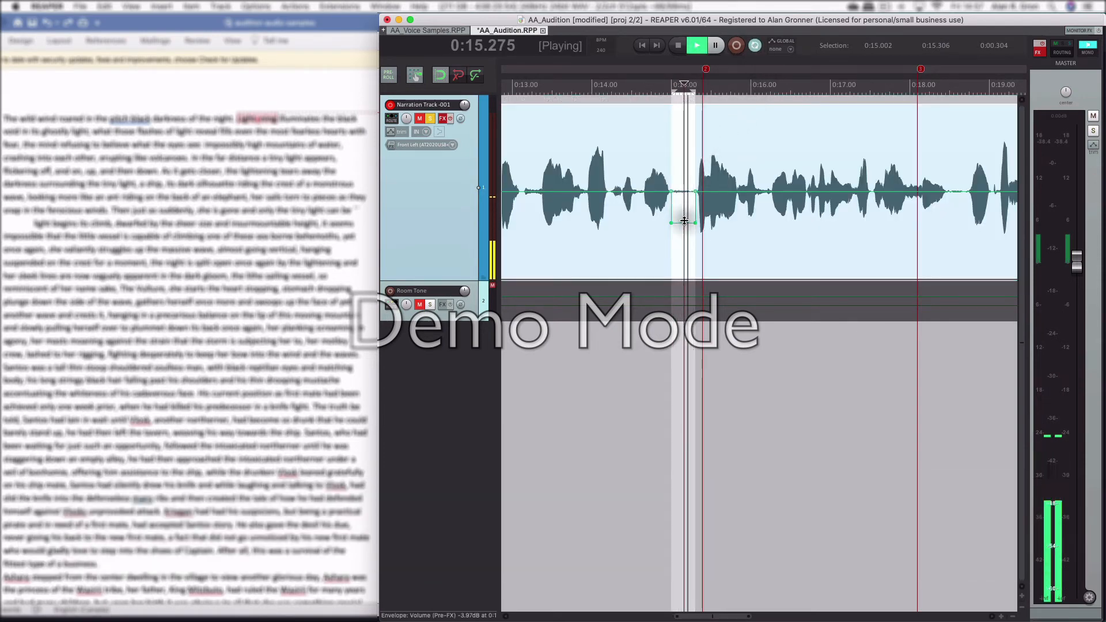
mouse_move(684, 221)
left_mouse_down()
mouse_move(685, 127)
mouse_move(685, 222)
left_mouse_up()
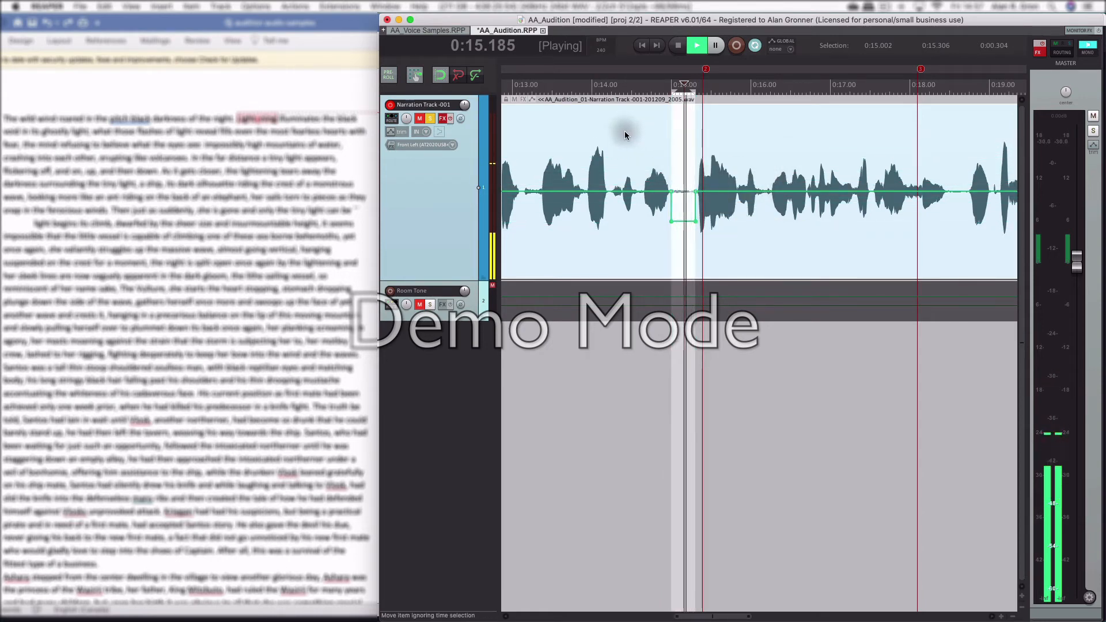
Turn off looping and play the narration from 0:13.814 to check the volume reduction in context.
left_click(755, 46)
left_click(576, 128)
key("space")
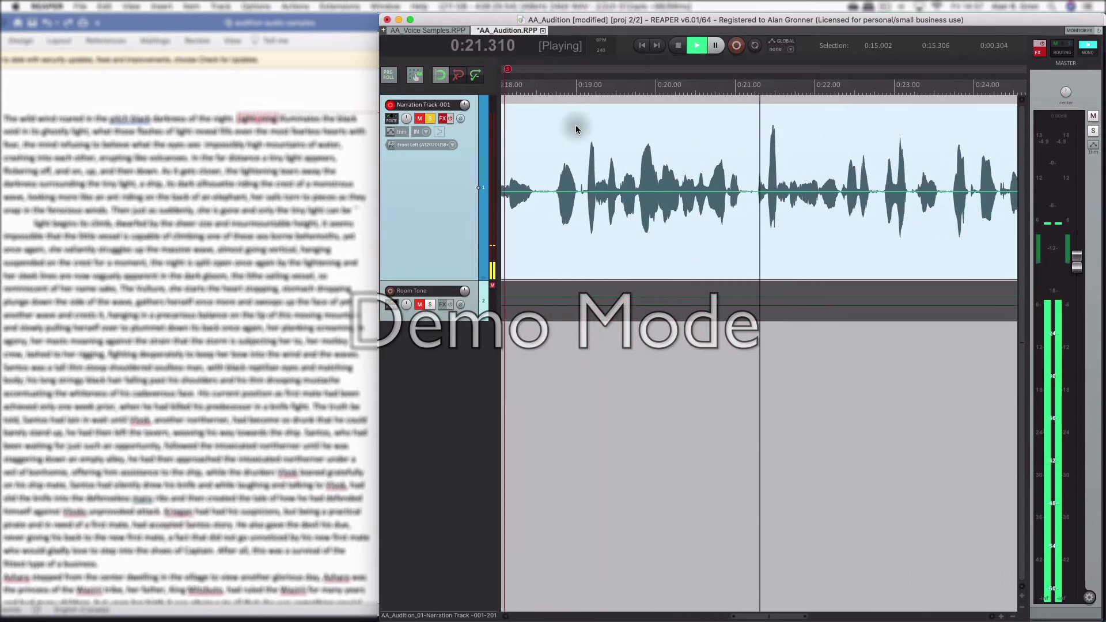
key("shift+space")
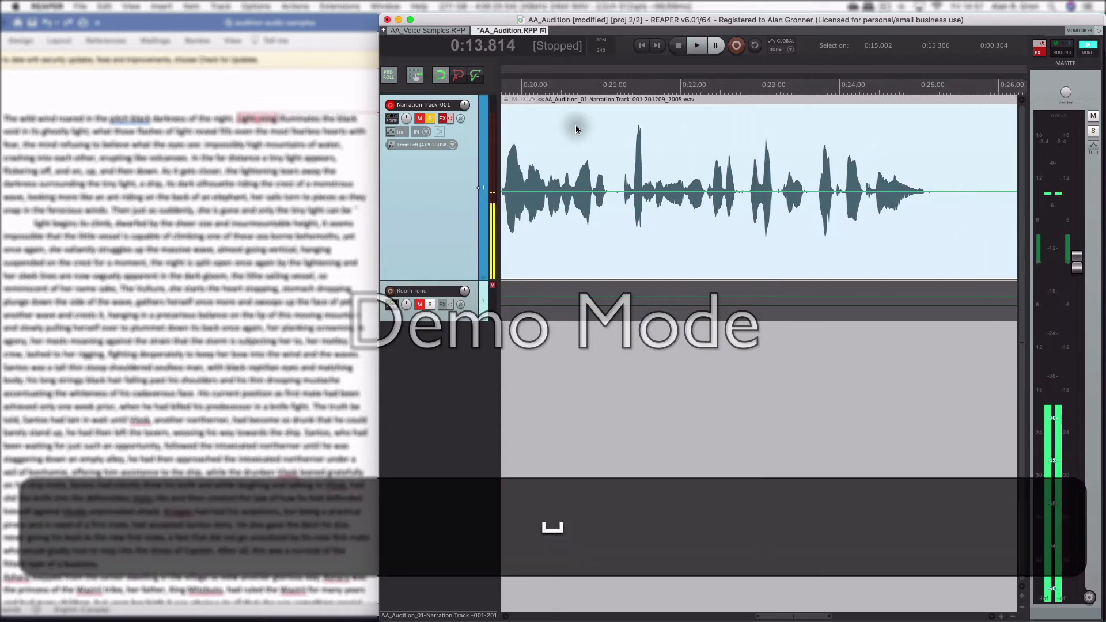
Play the narration from 0:17.124 to locate the mistake around the next marker.
scroll(576, 129, "left", 5)
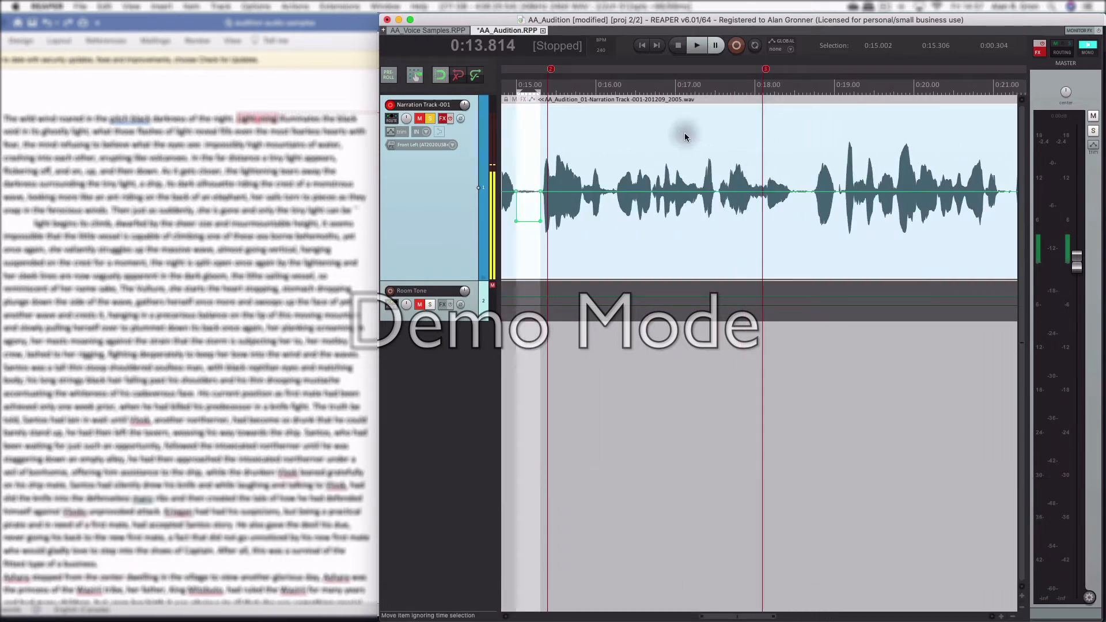
left_click(684, 132)
key("space")
key("space")
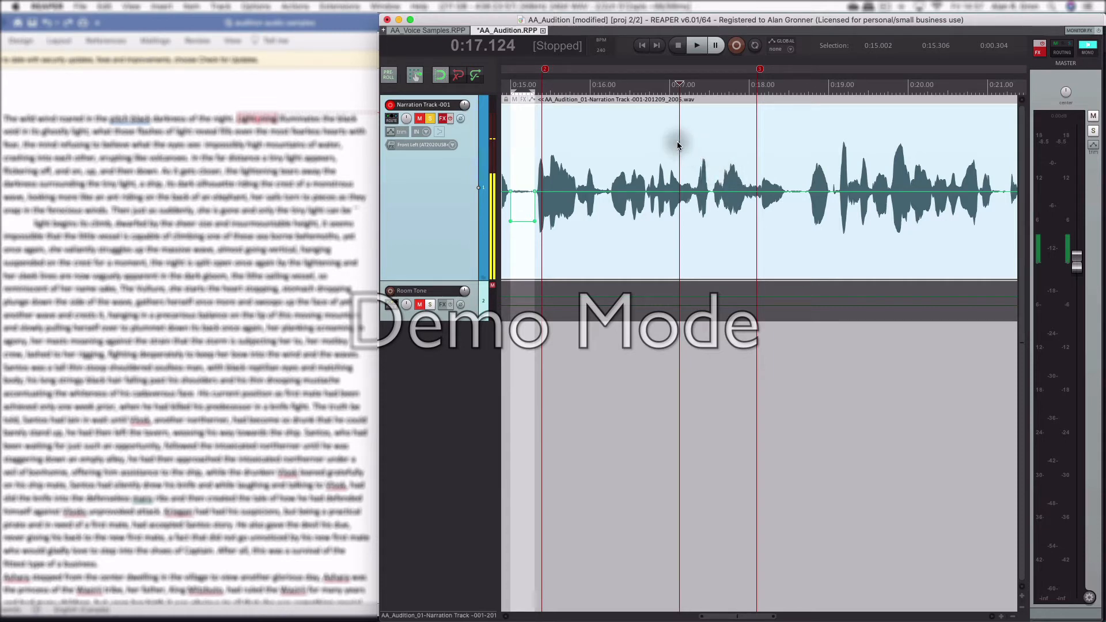
key("space")
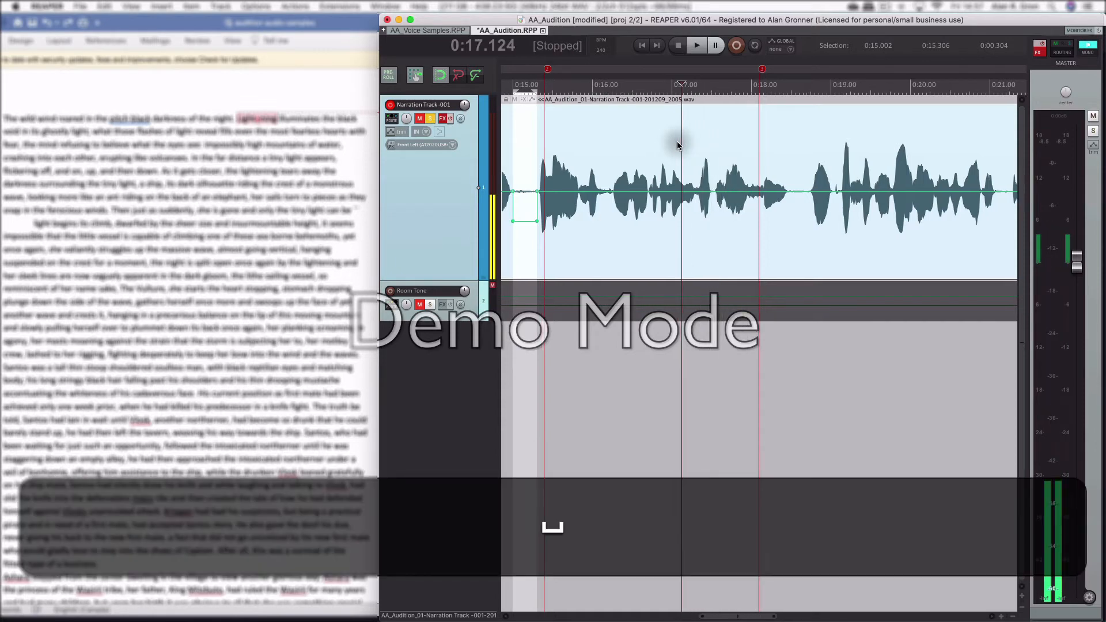
Select the phrase from 0:17.552 to 0:18.580 and play it in a loop to hear the mistake.
left_click_drag(715, 88, 796, 88)
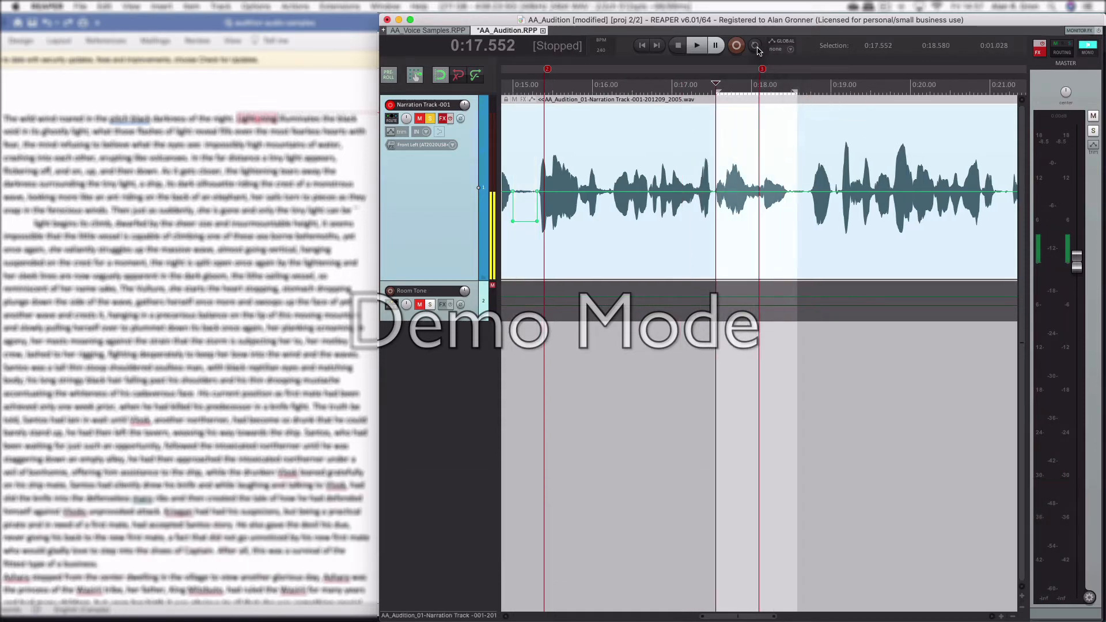
key("space")
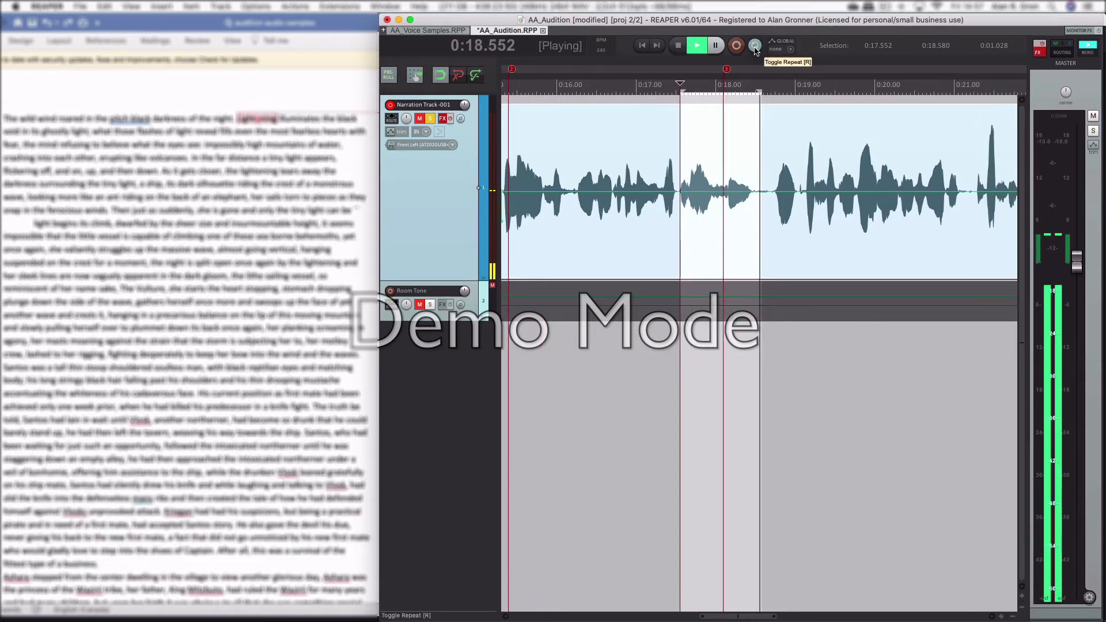
left_click(755, 46)
key("space")
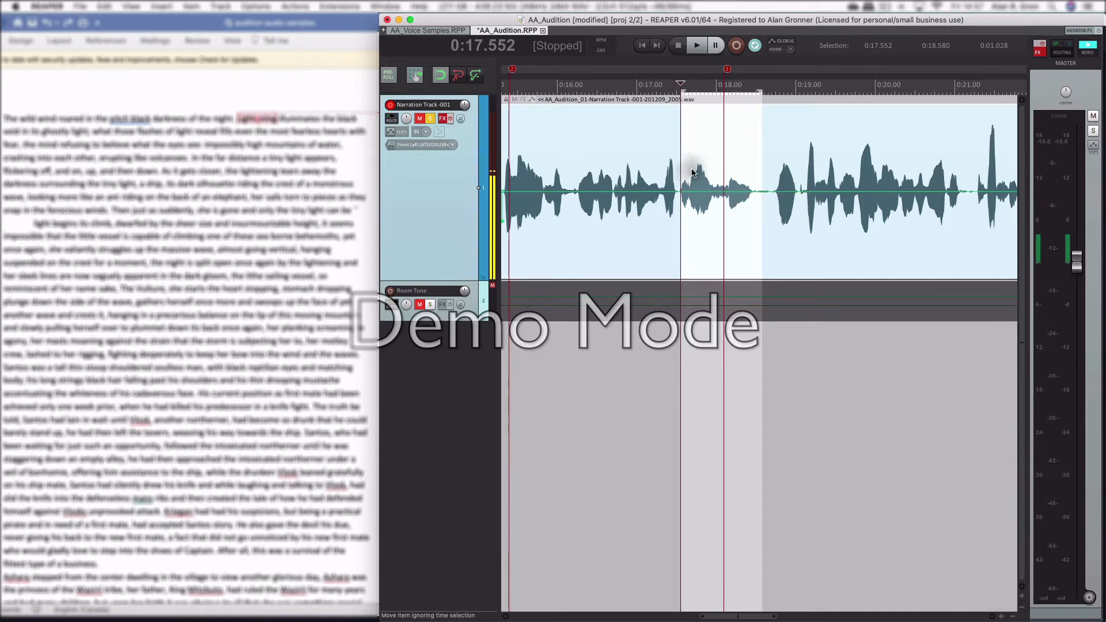
Raise the master volume temporarily while listening to the looped phrase, and undo the change.
left_click_drag(1076, 261, 1077, 223)
key("space")
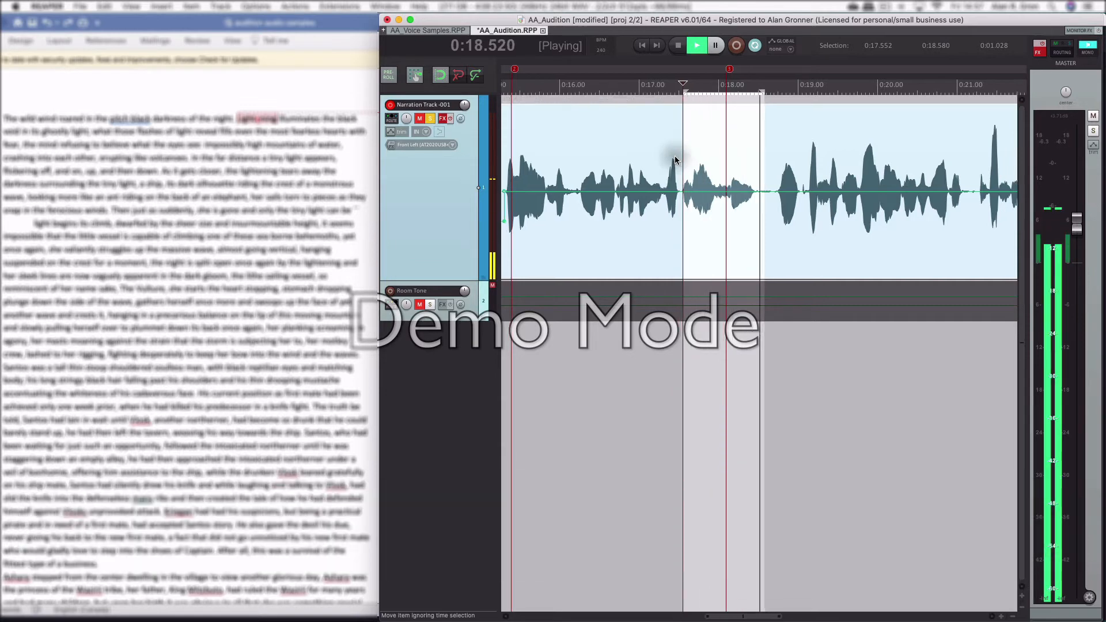
key("space")
key("super+z")
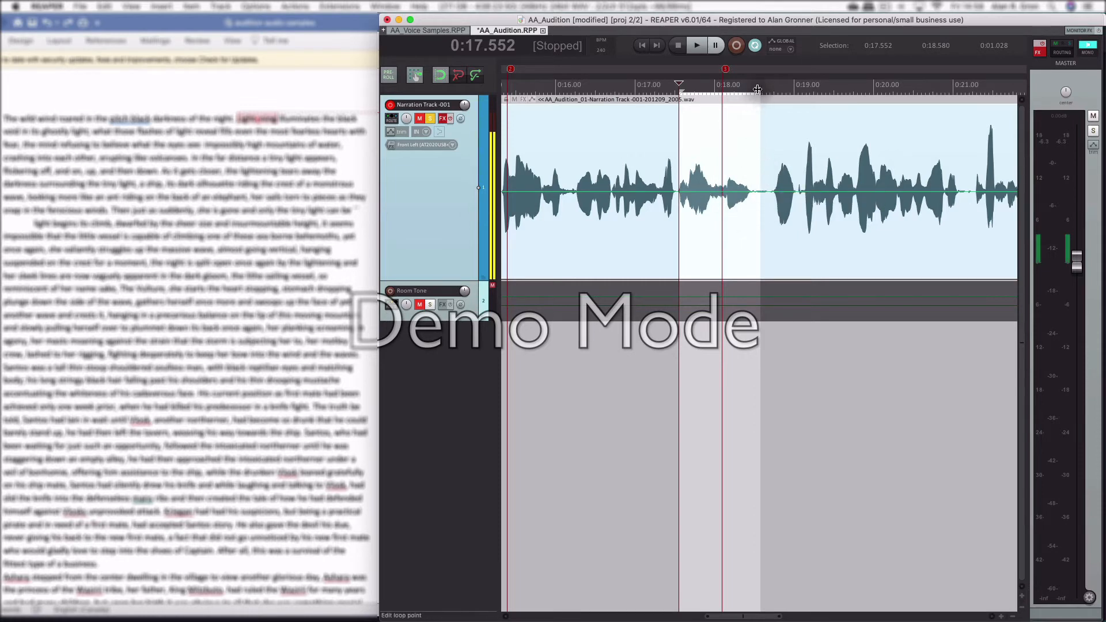
Extend the time selection to 0:17.530–0:18.725 and split the narration item at both of its edges.
mouse_move(758, 91)
left_mouse_down()
mouse_move(797, 92)
mouse_move(771, 91)
left_mouse_up()
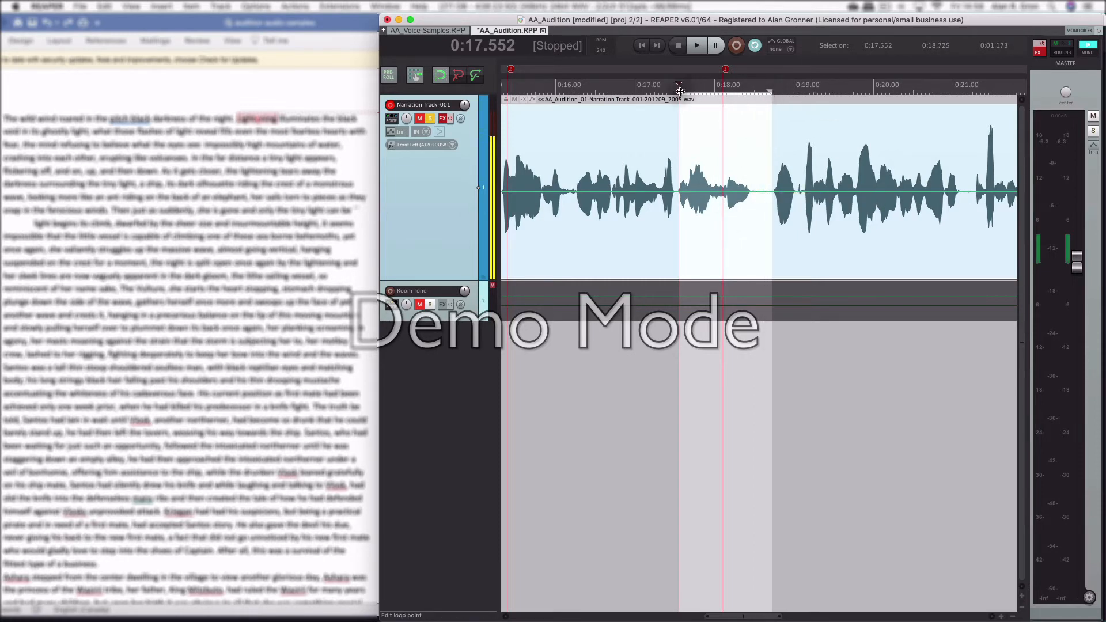
left_click_drag(680, 91, 677, 91)
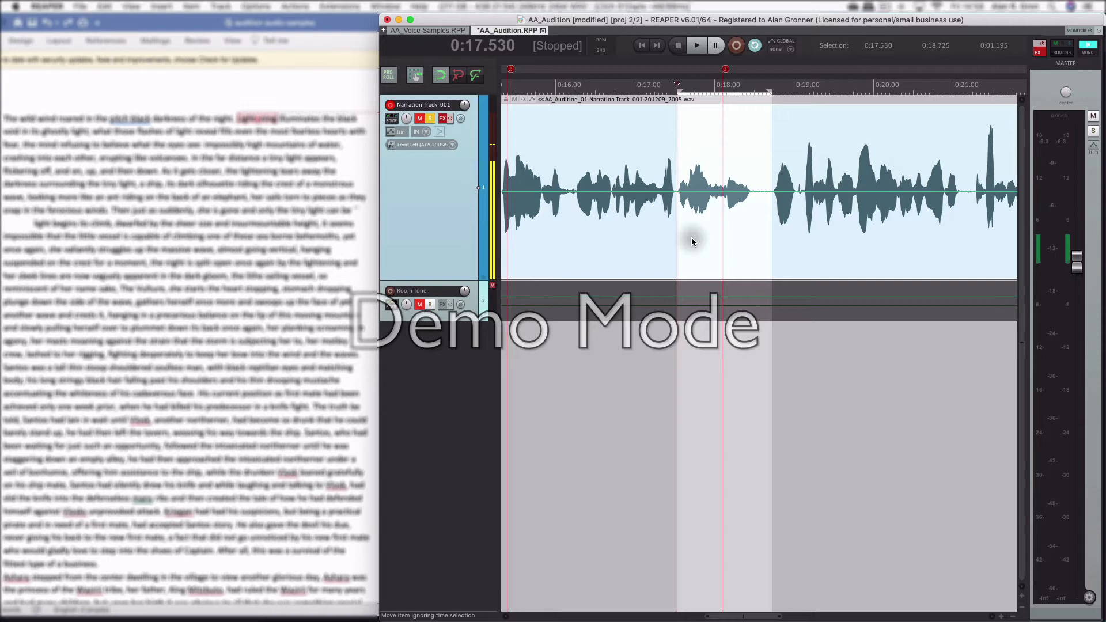
left_click(692, 241)
key("alt+super+z")
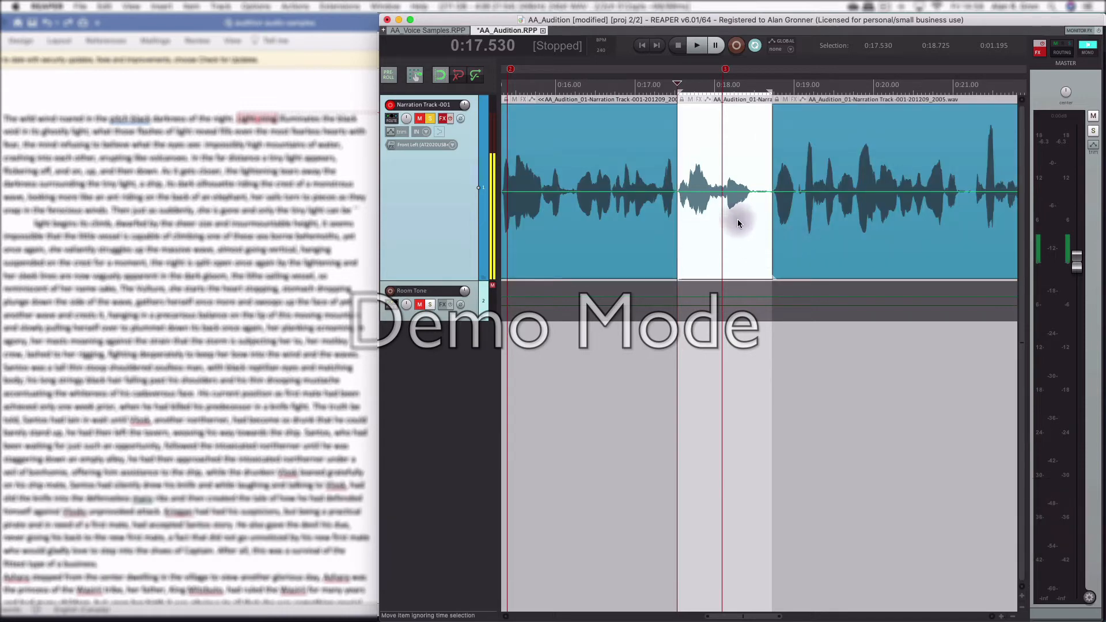
Open a copy of the split phrase in iZotope RX 7 and play it to locate the noise in the spectrogram.
key("alt+super")
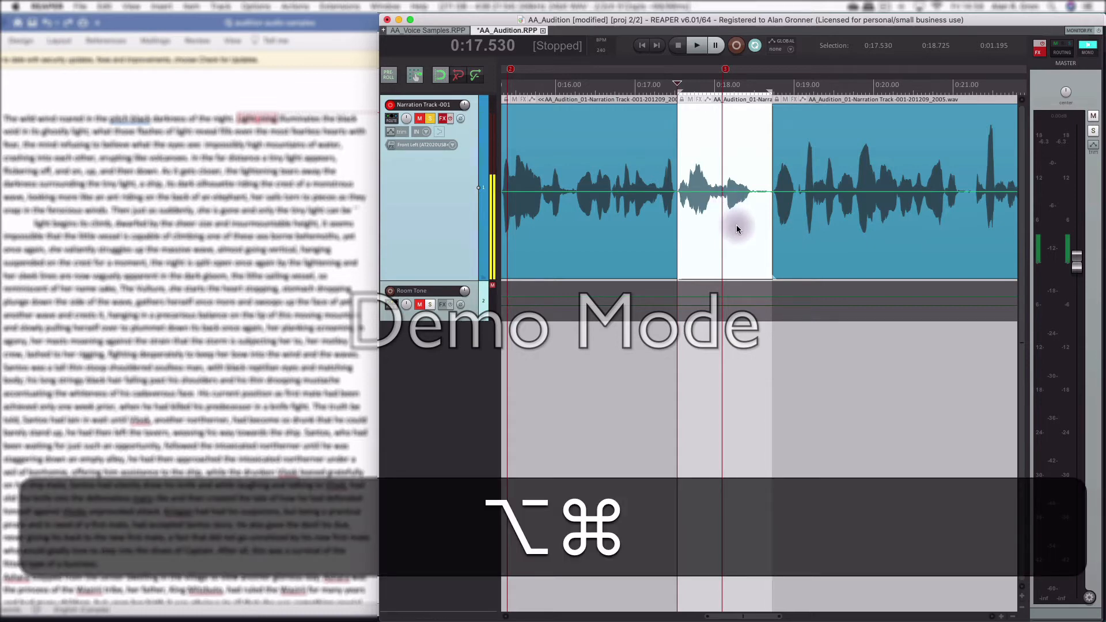
key("alt+super+e")
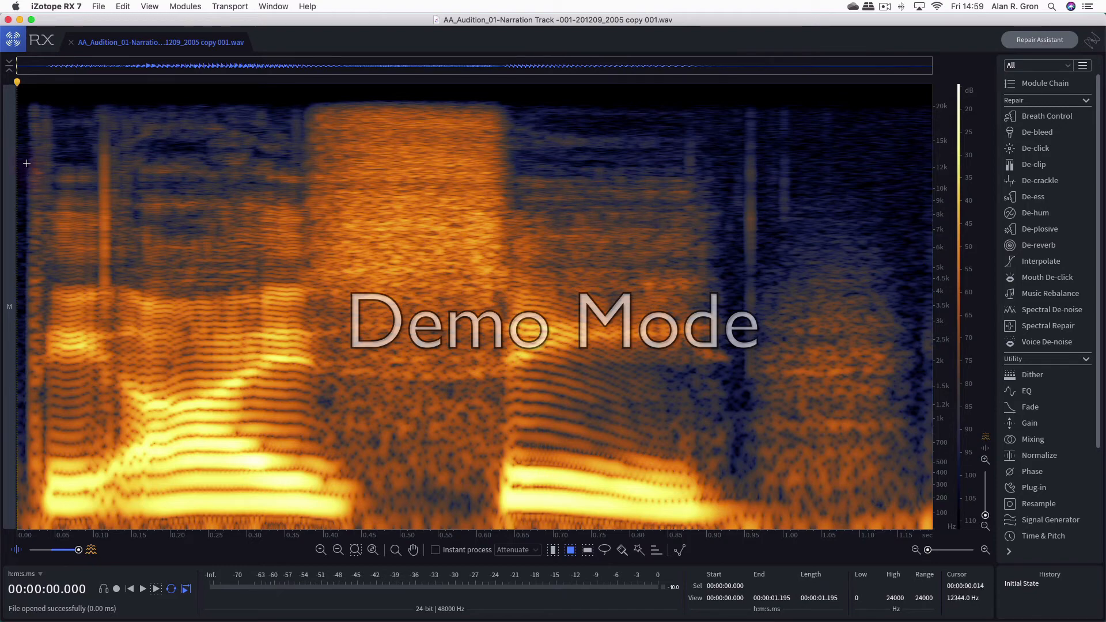
key("space")
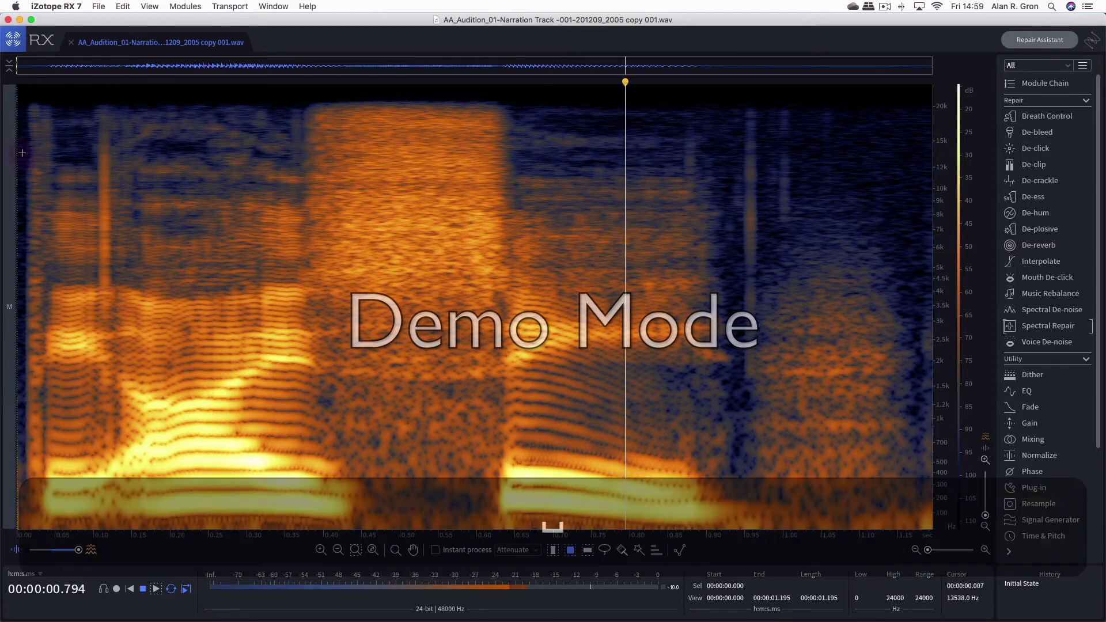
key("space")
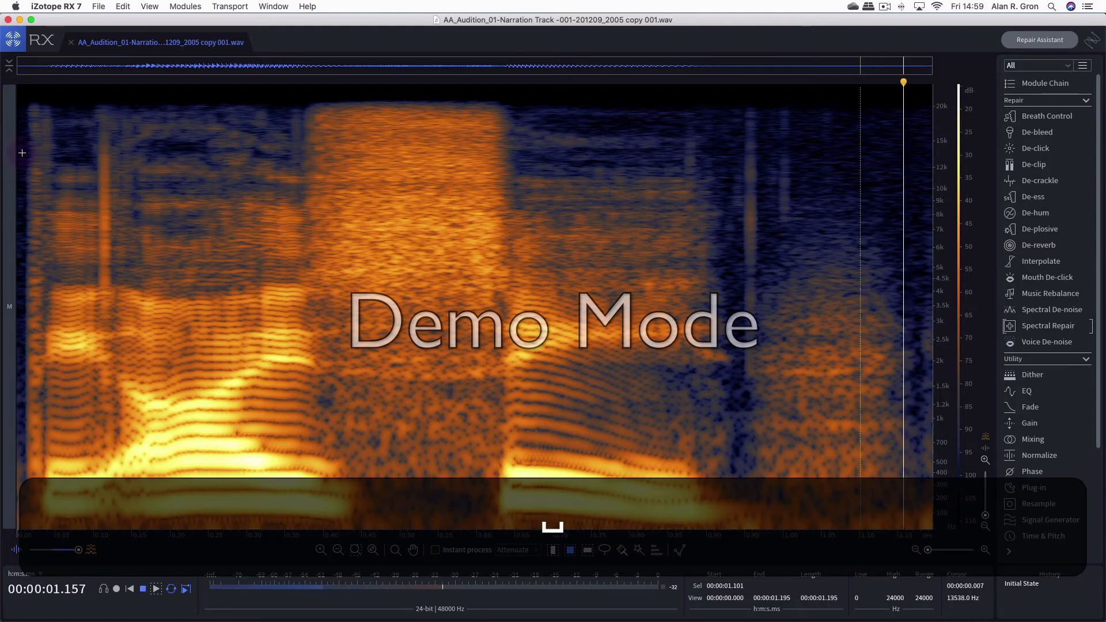
key("space")
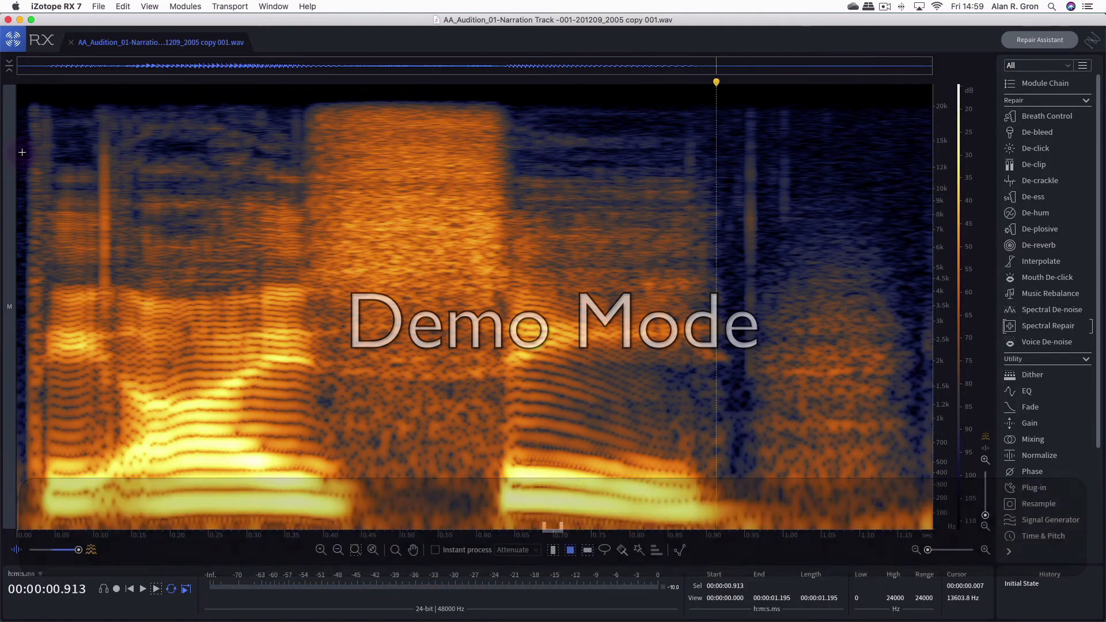
key("space")
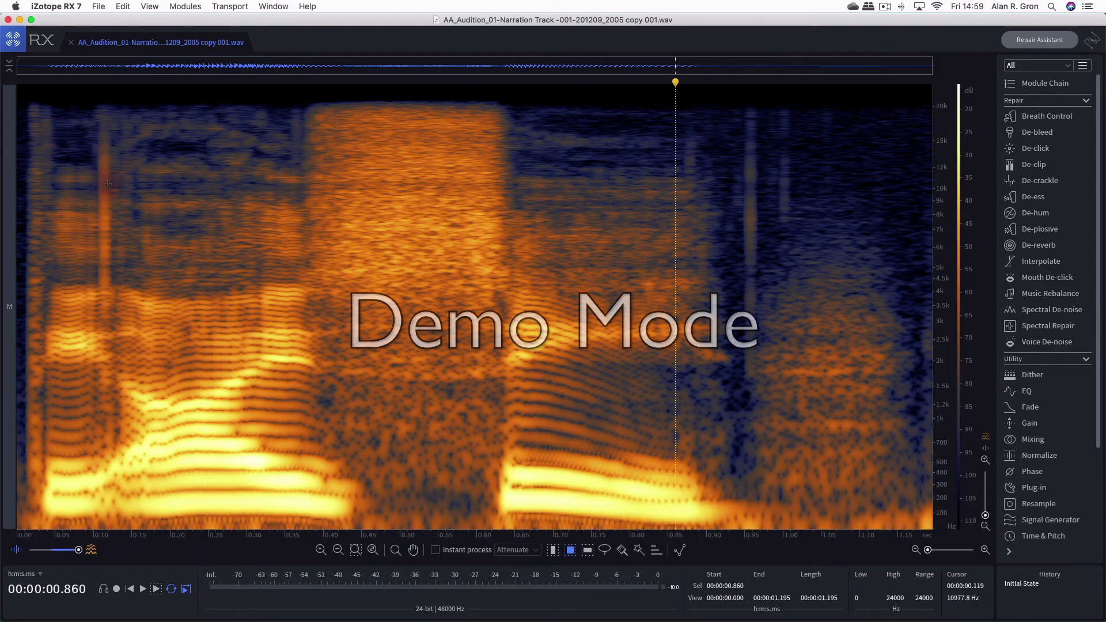
Play the phrase from its beginning to pinpoint the click near 0.11 s in the spectrogram.
left_click(106, 285)
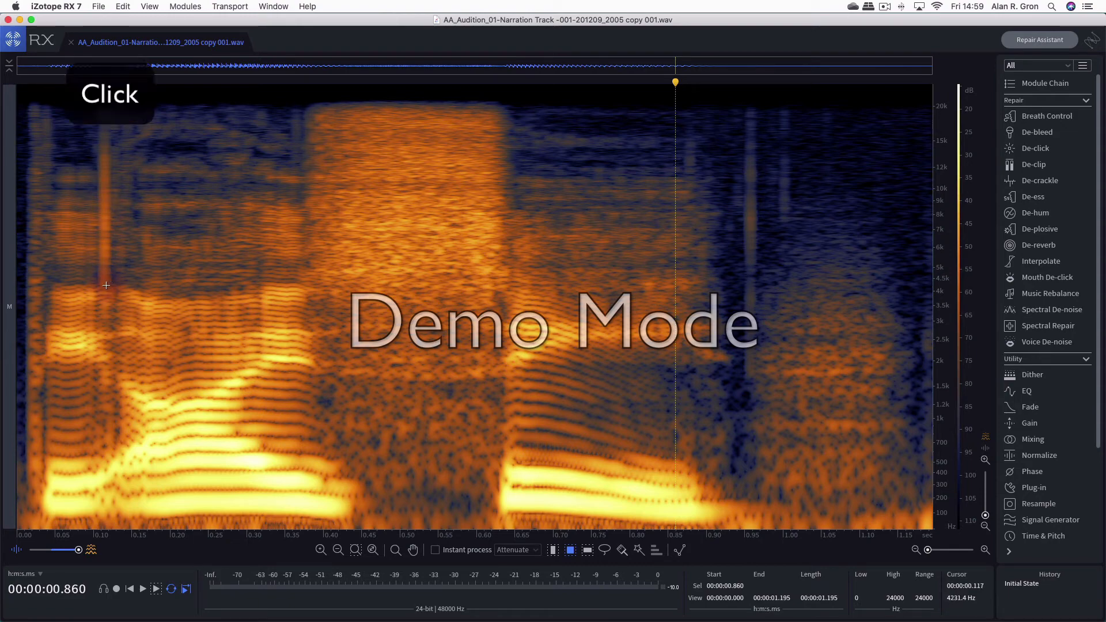
left_click(21, 259)
key("space")
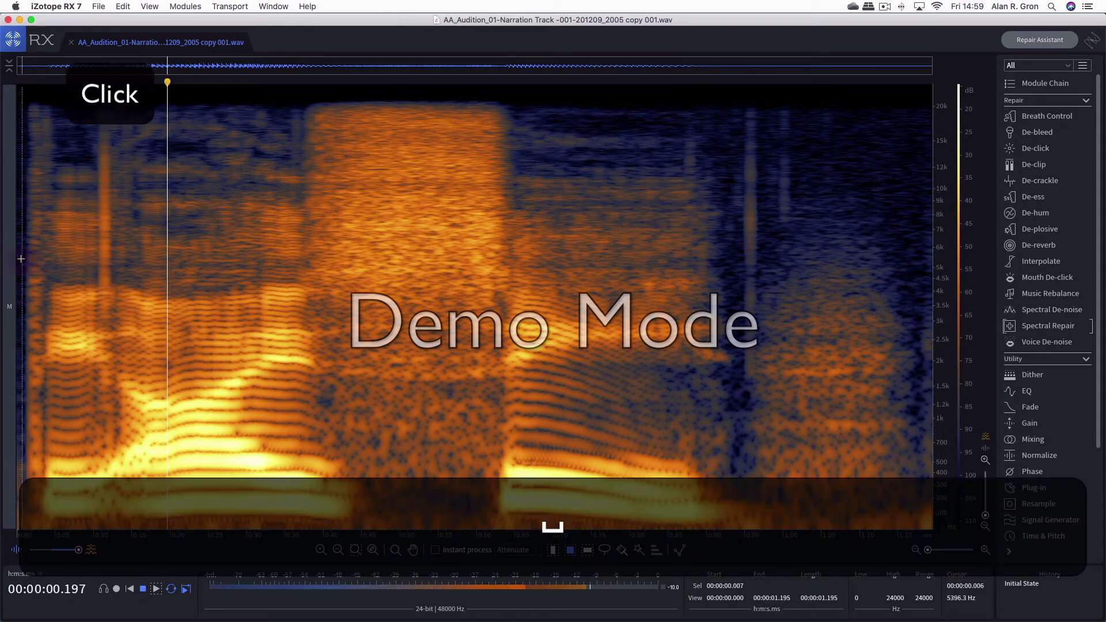
key("space")
key("space")
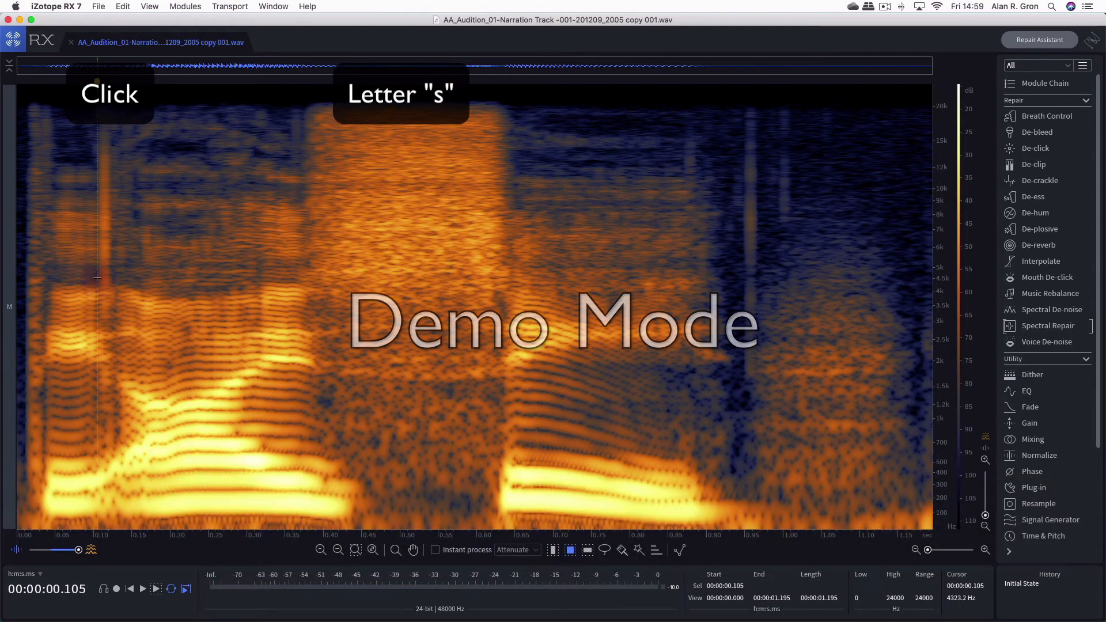
Select the click from 0.105 to 0.121 s, about 4300–14557 Hz, and set Spectral Repair Attenuate's before/after weighting to -0.1.
left_click_drag(97, 282, 109, 179)
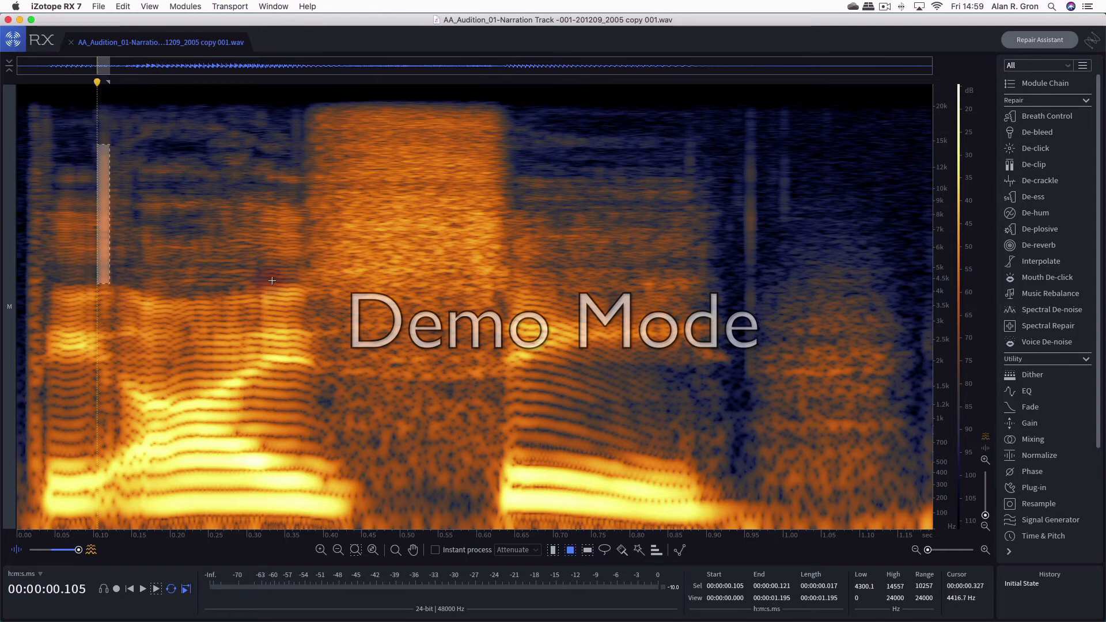
left_click(1035, 330)
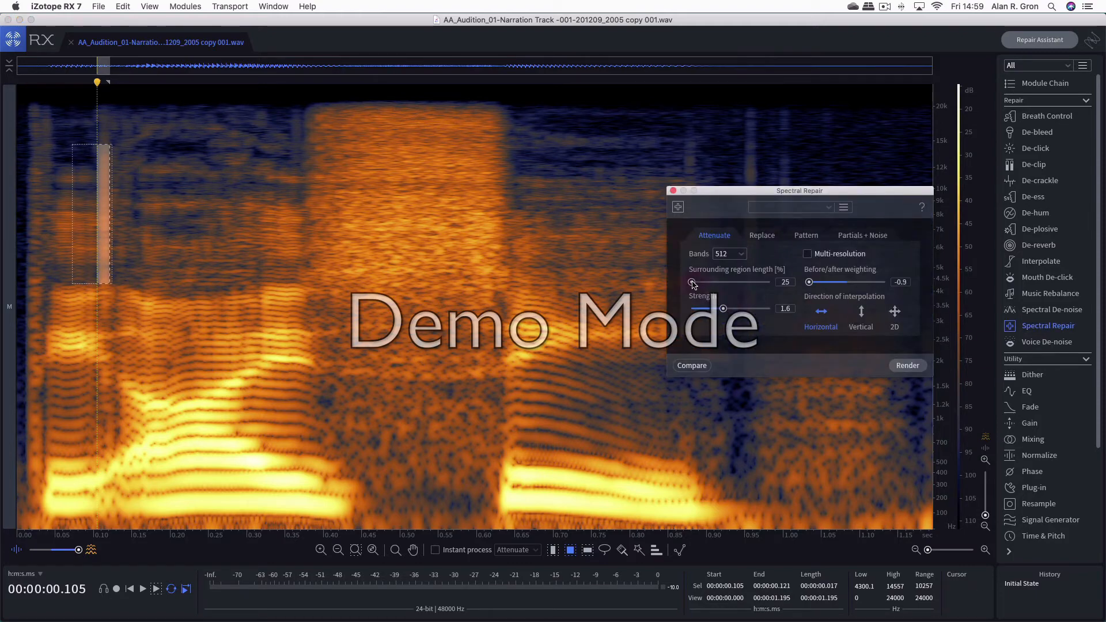
left_click_drag(811, 284, 843, 285)
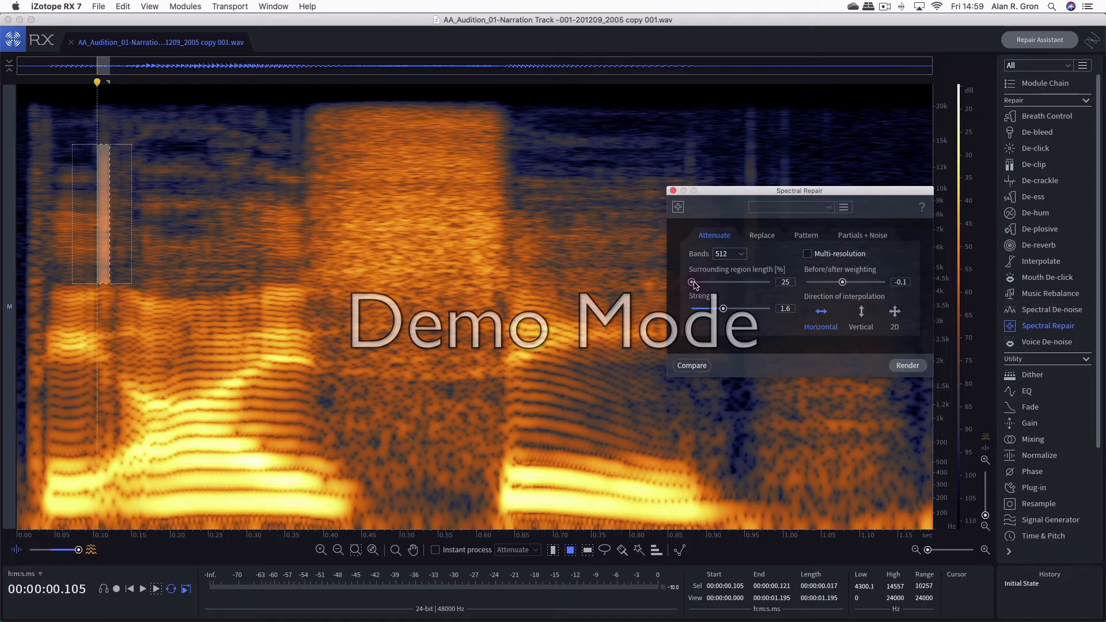
Compare the original audio with the Spectral Repair settings by playing both versions of the selected click.
left_click(692, 366)
key("space")
key("space")
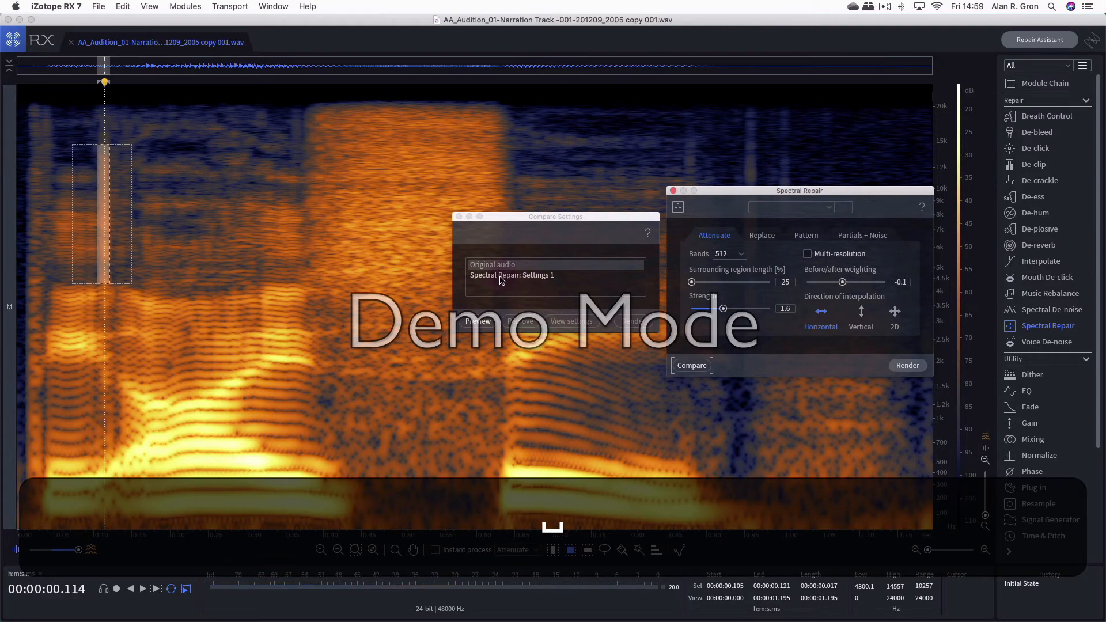
left_click(499, 277)
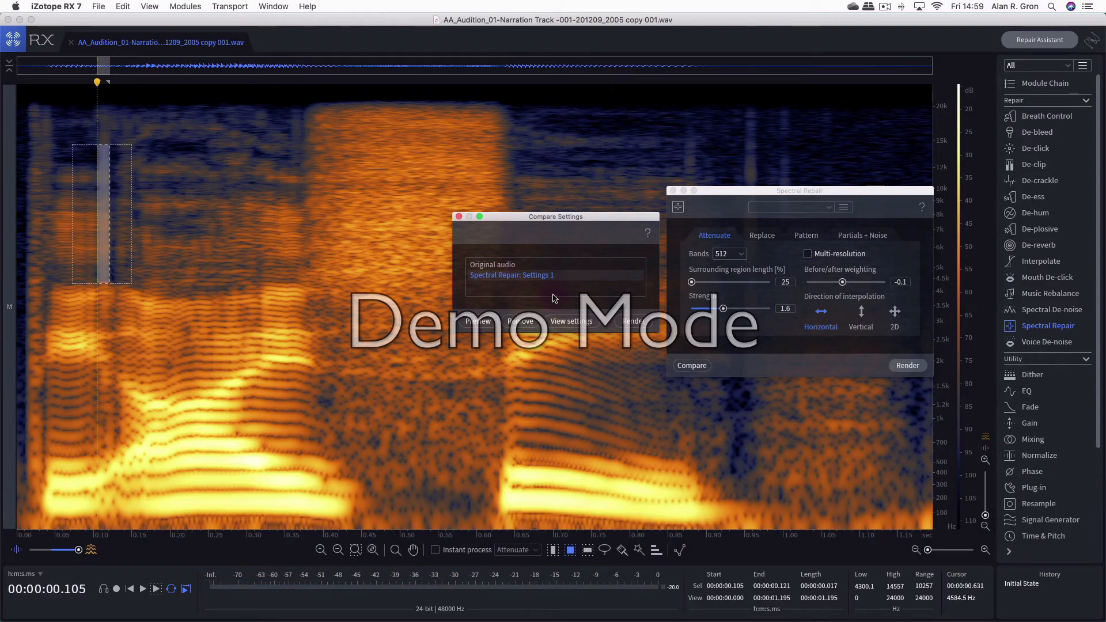
key("space")
key("space")
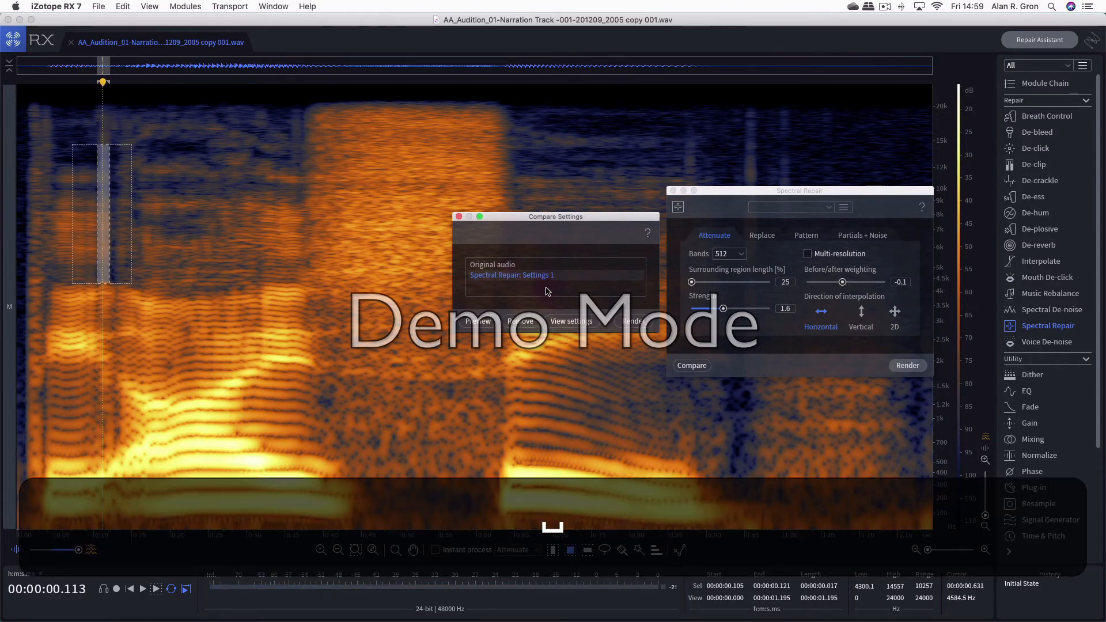
left_click(509, 266)
left_click(511, 278)
key("space")
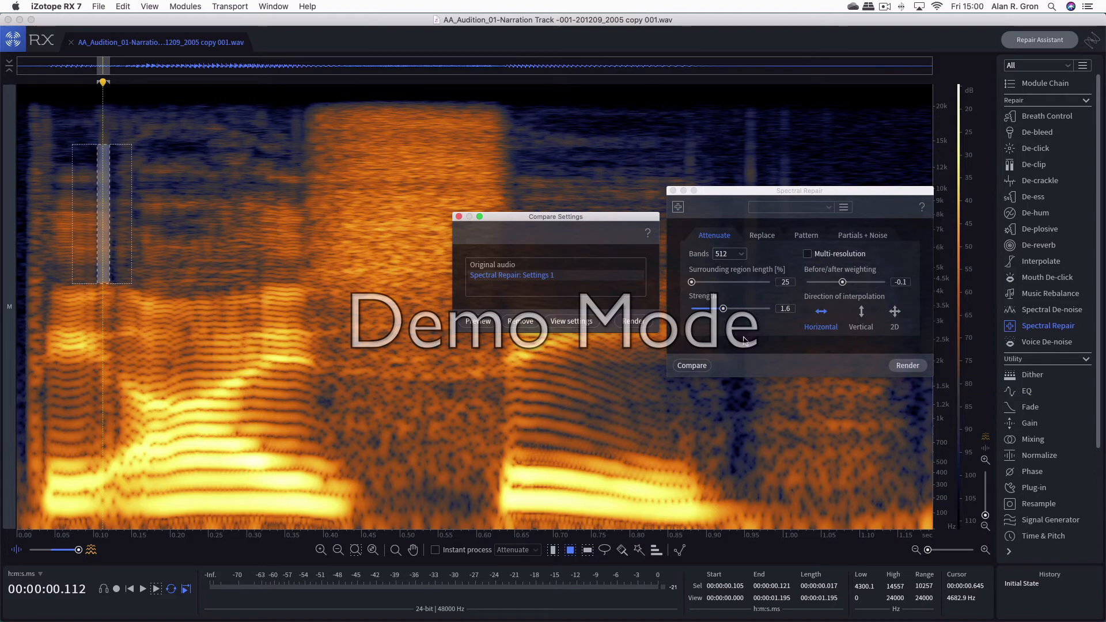
Render the Spectral Repair attenuation on the click and play the phrase from its beginning to check it.
left_click(634, 322)
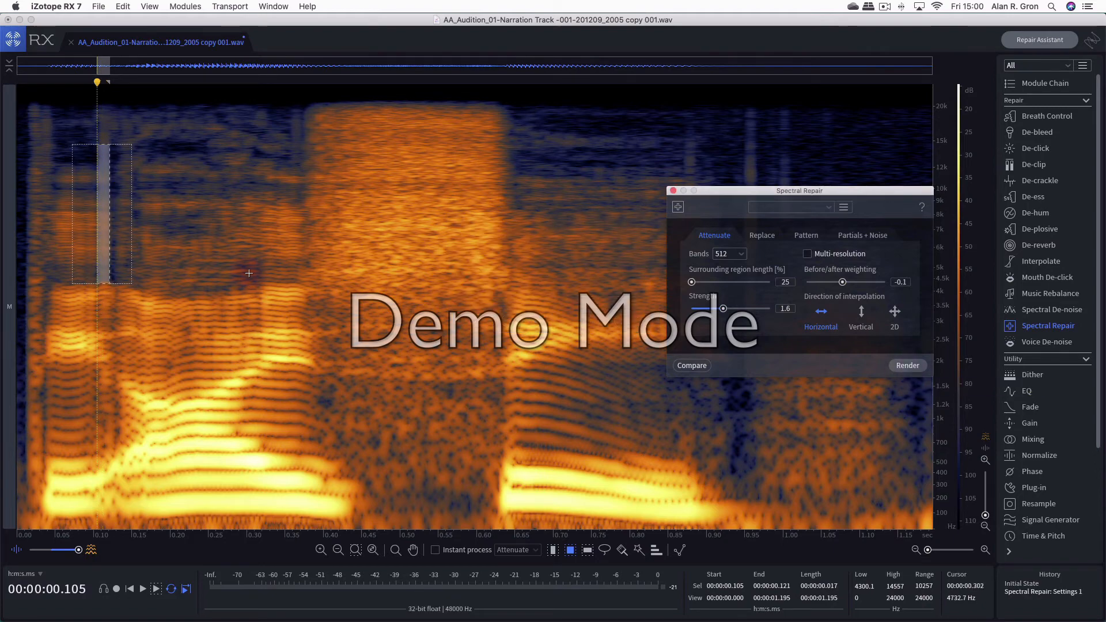
left_click(23, 106)
key("space")
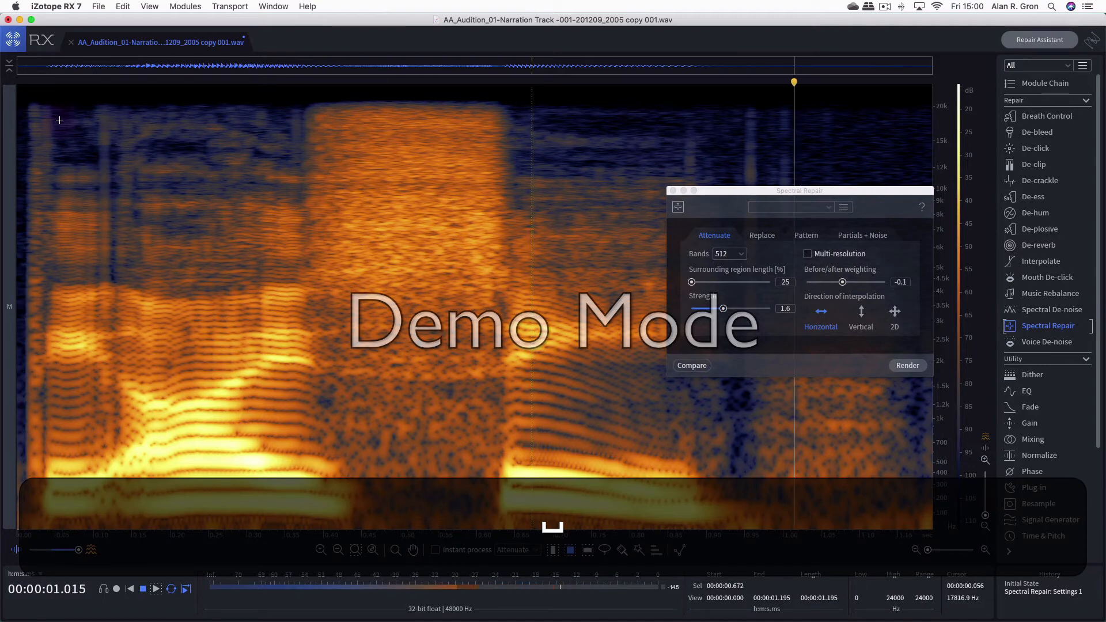
left_click(24, 113)
key("space")
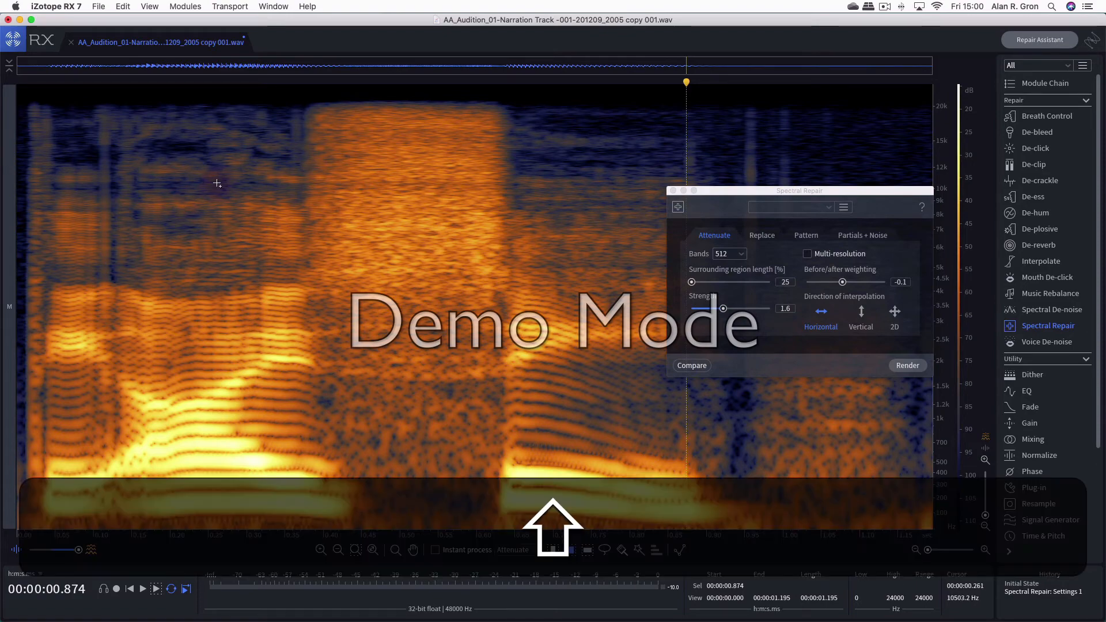
Save the repaired audio as "AA_Audition_01-Narration Track -001-201209_2005 -rx- 001.wav" in the Media folder and switch to REAPER.
key("shift+super+s")
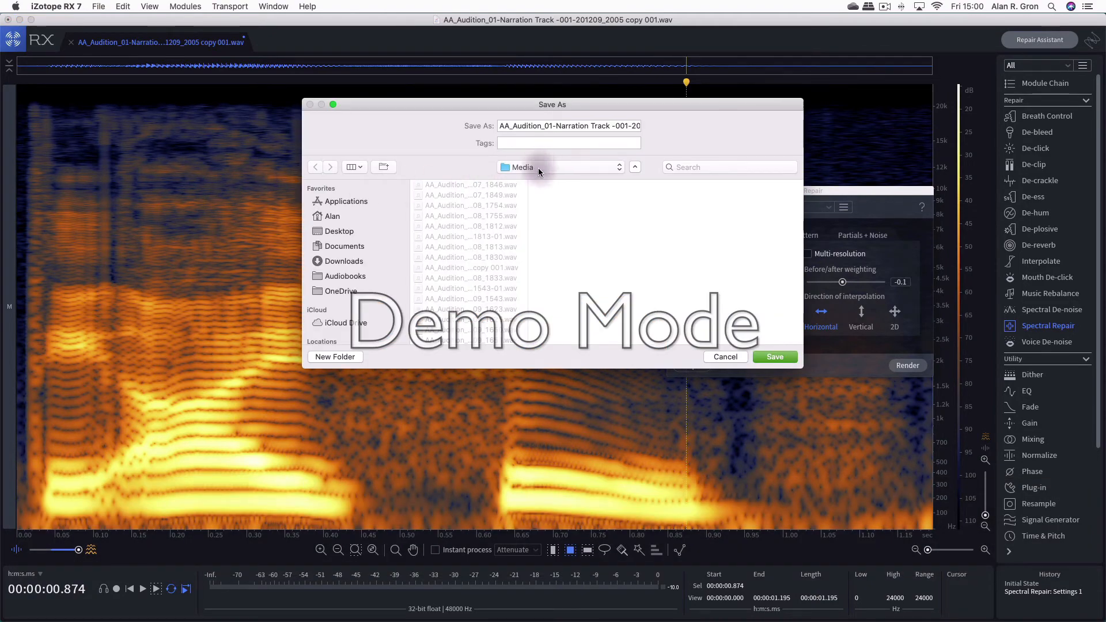
left_click(778, 358)
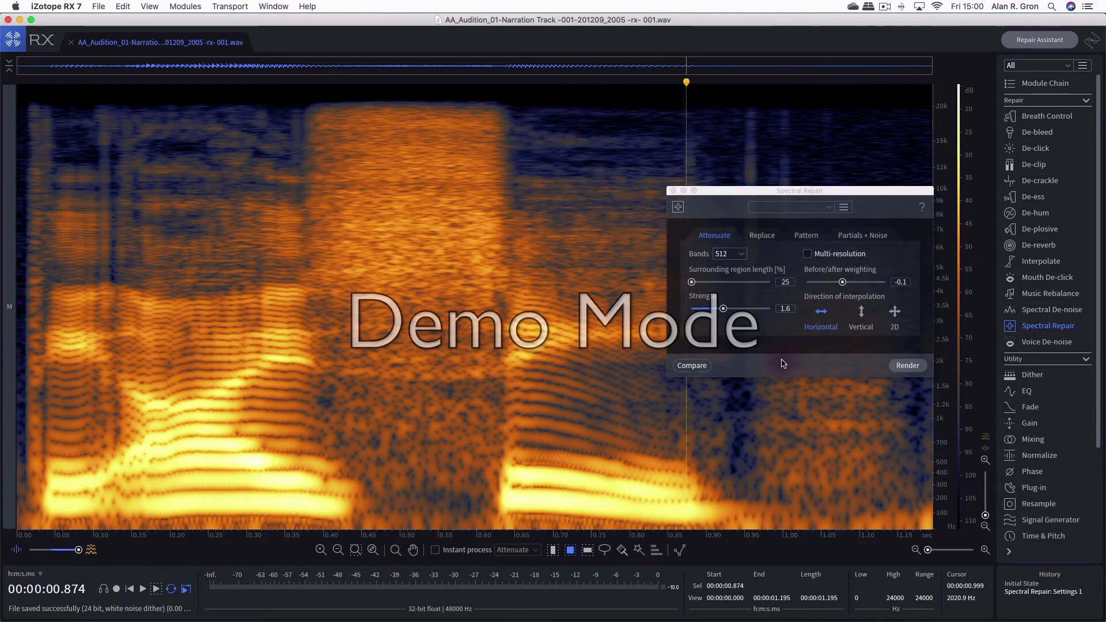
key("super+Tab")
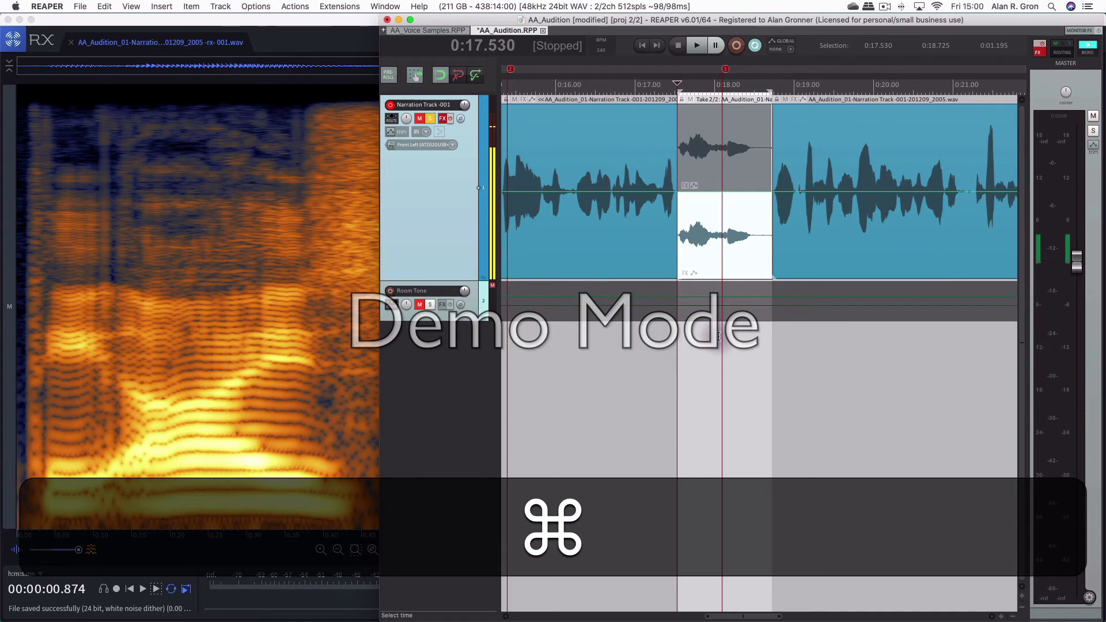
Show the split phrase's item properties, activate its original first take and play it from 0:17.530.
double_click(713, 266)
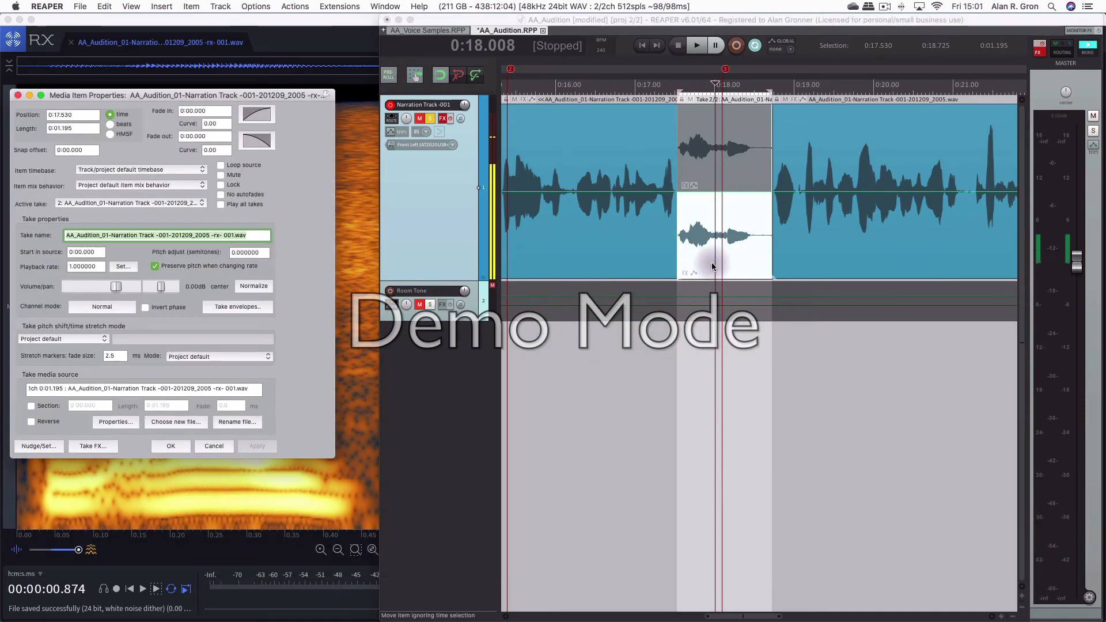
left_click(704, 175)
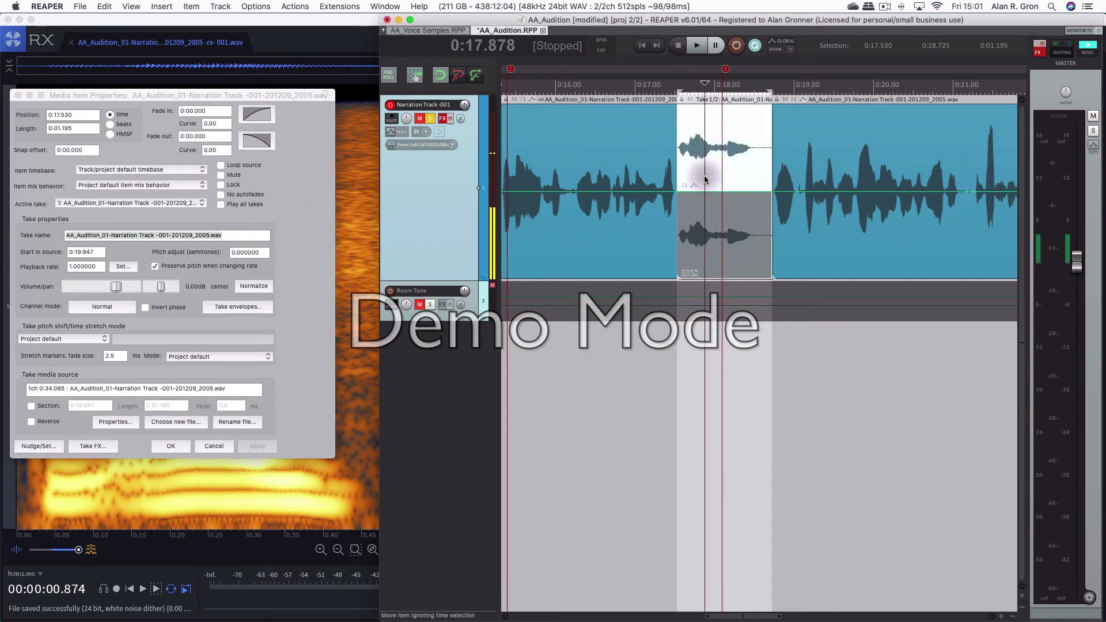
left_click(683, 178)
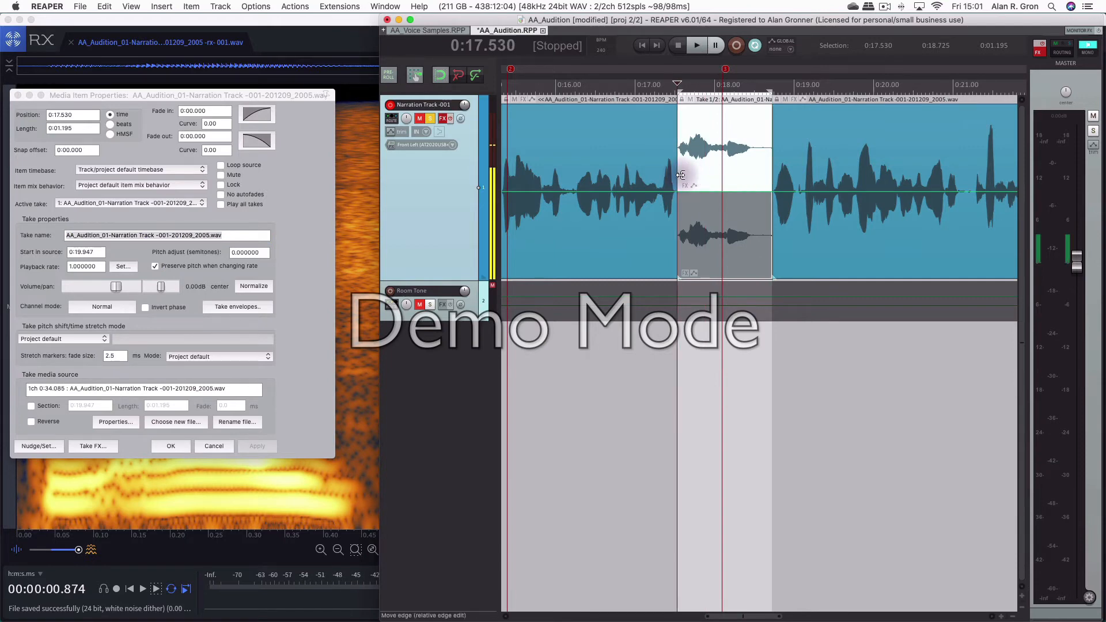
key("space")
key("space")
key("space")
key("space")
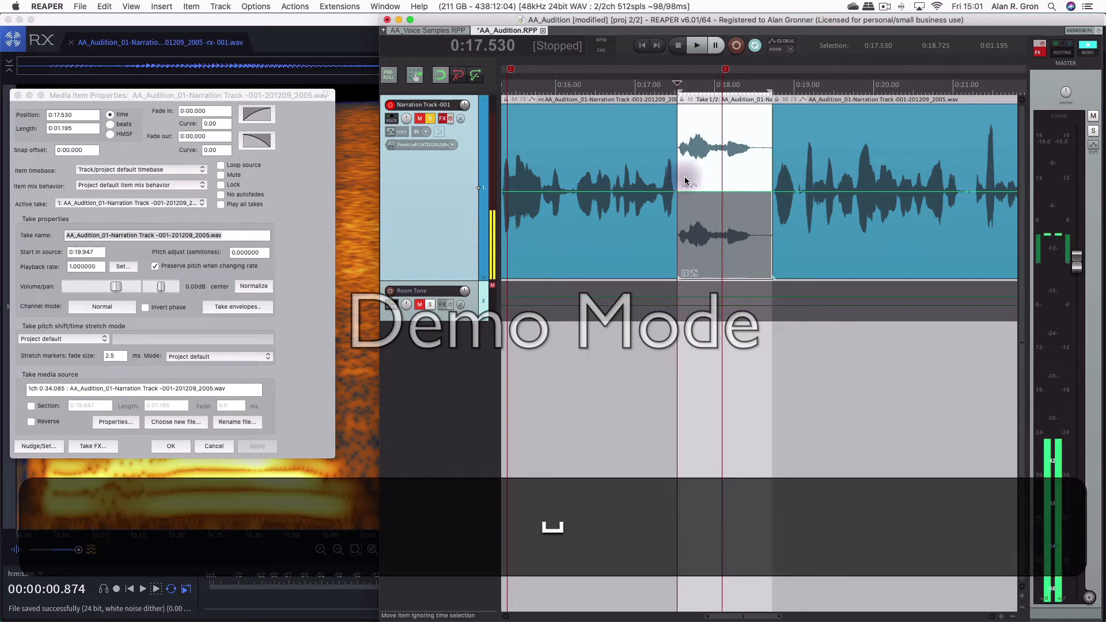
Activate the repaired second take of the phrase and play it to compare it with the original.
left_click(690, 211)
key("space")
key("space")
left_click(679, 207)
key("space")
key("space")
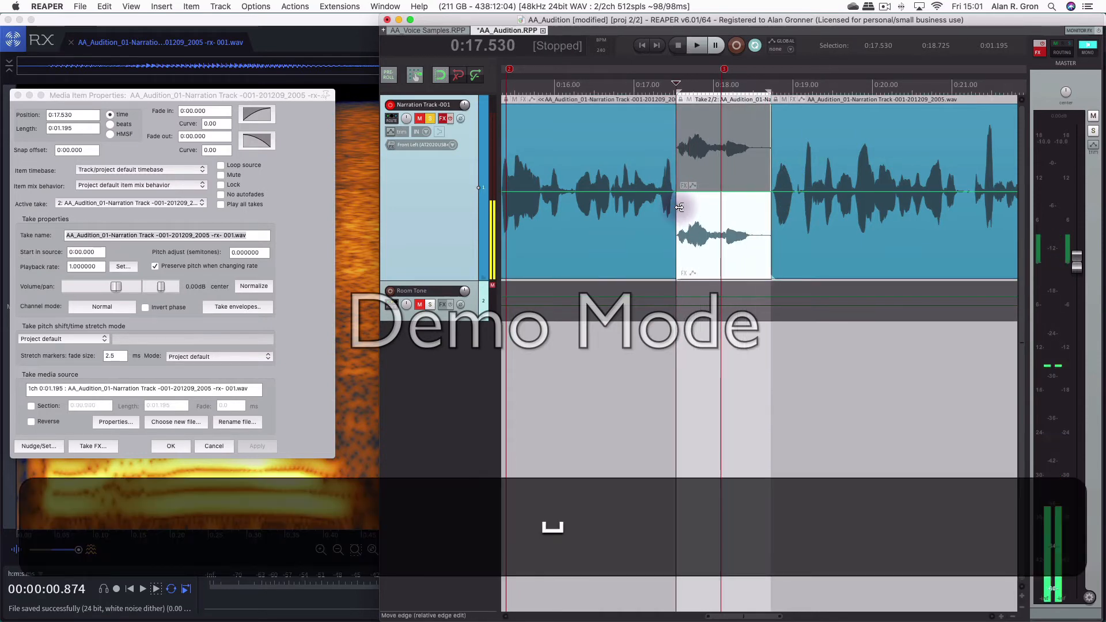
key("space")
key("space")
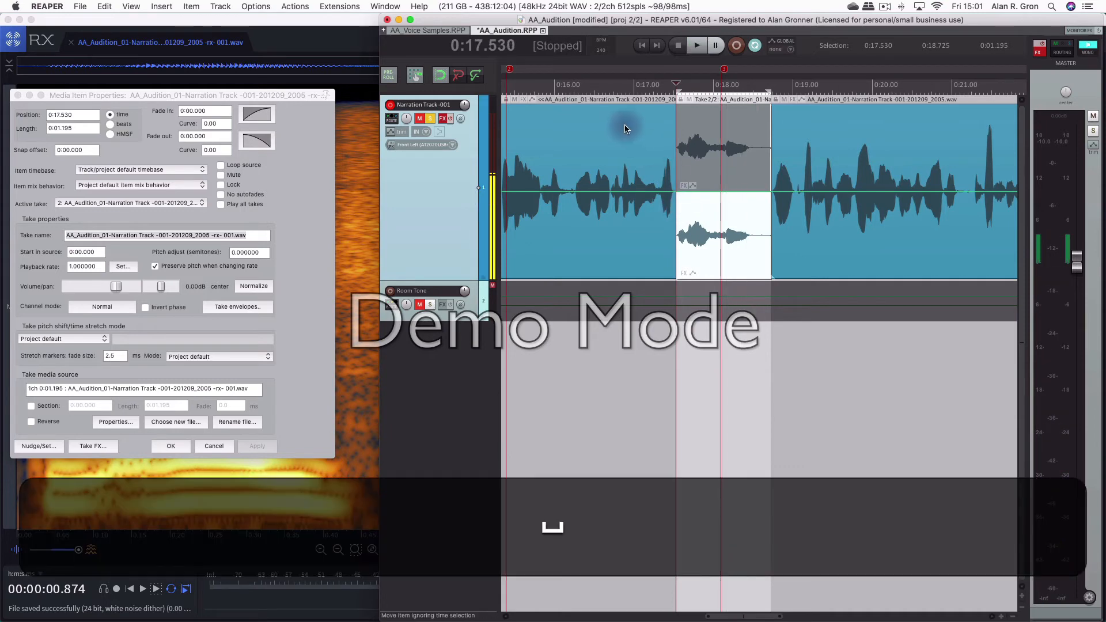
Play the narration from 0:15.900 through the repaired phrase to hear it in context.
left_click(546, 125)
key("space")
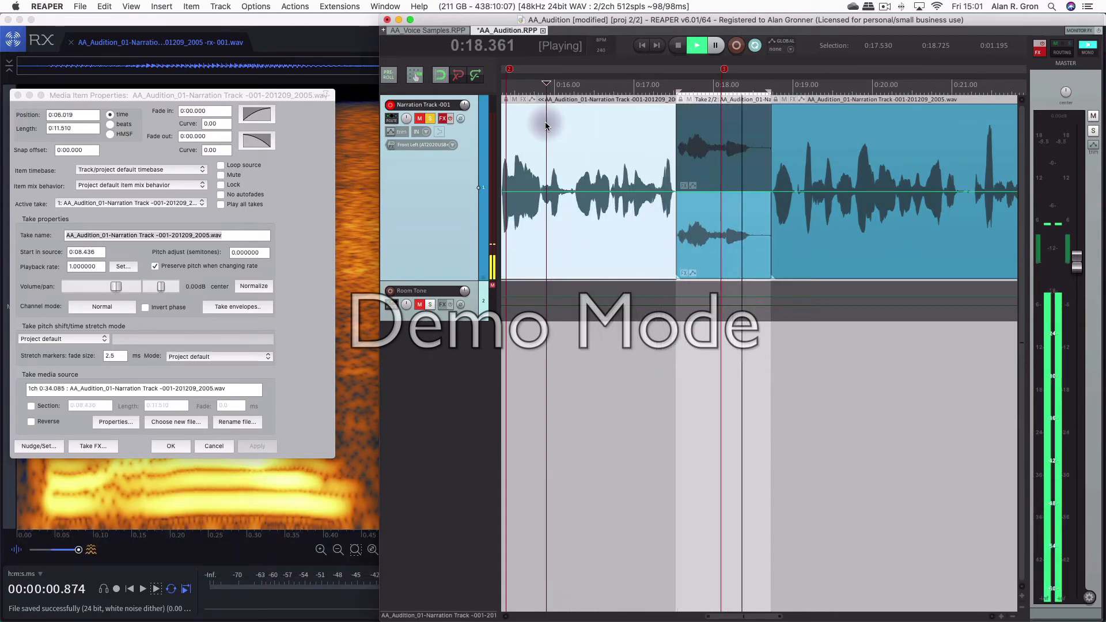
key("space")
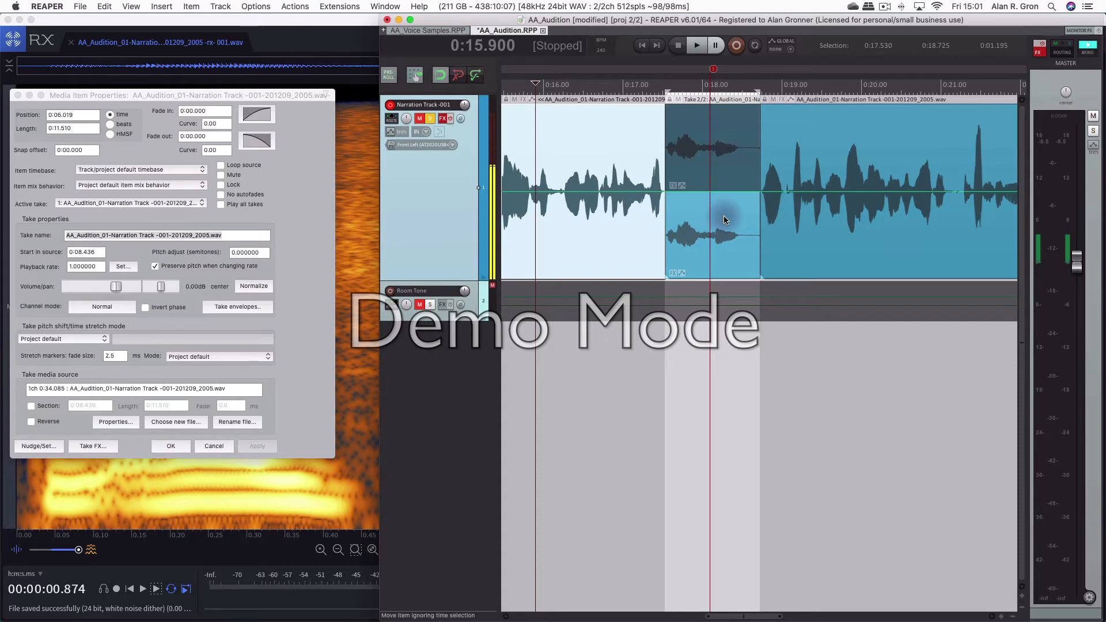
Turn off the display of takes in lanes and play the narration from 0:16.146 across the repaired phrase.
key("super+l")
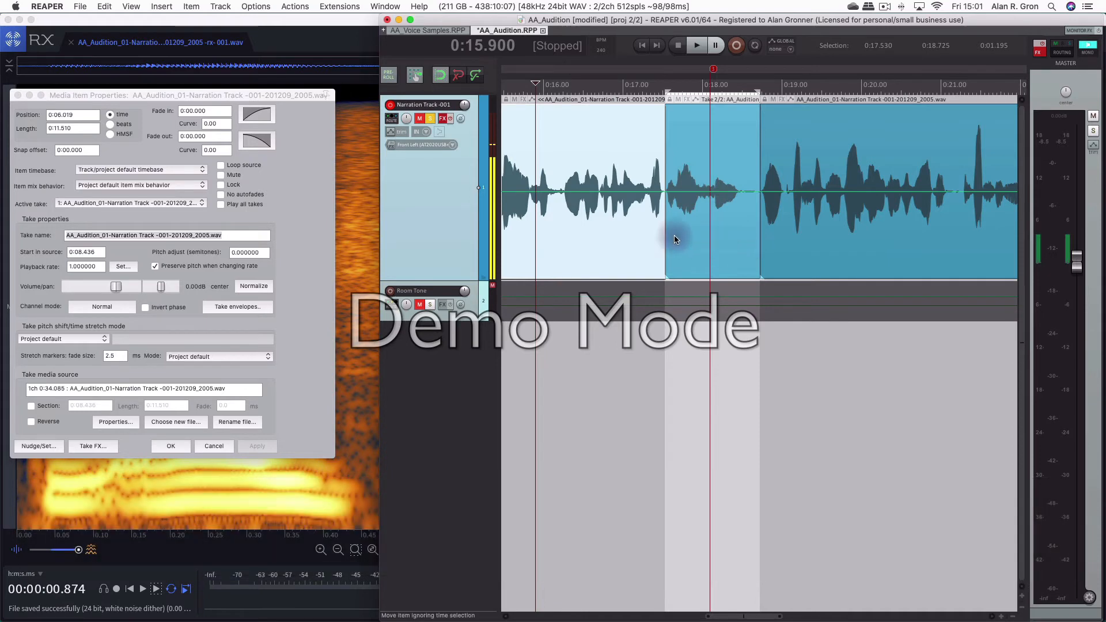
left_click(554, 237)
key("space")
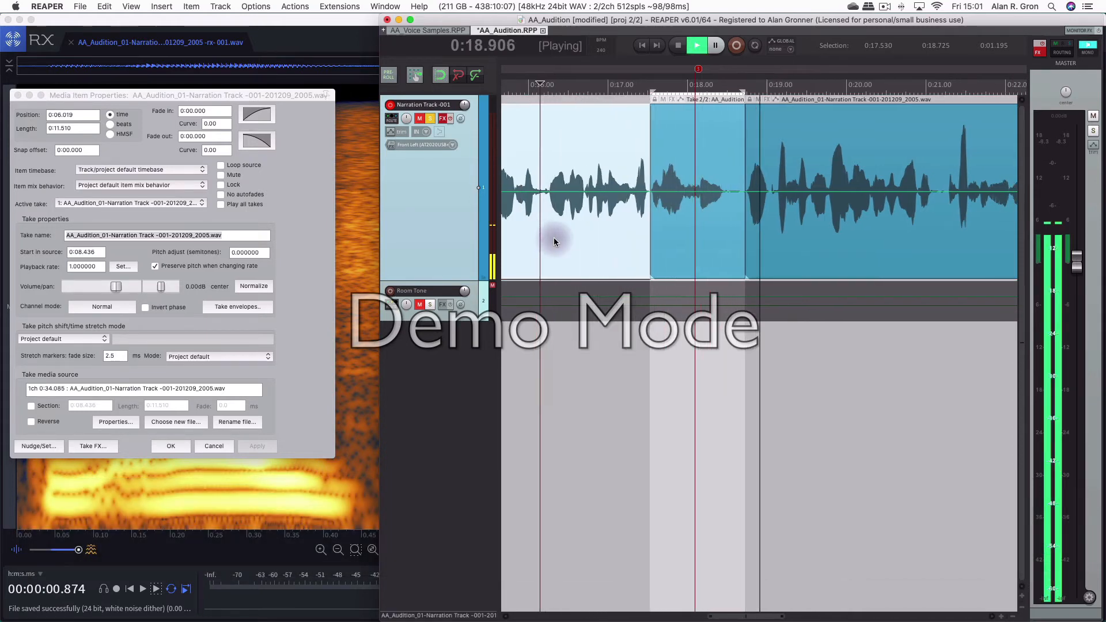
key("space")
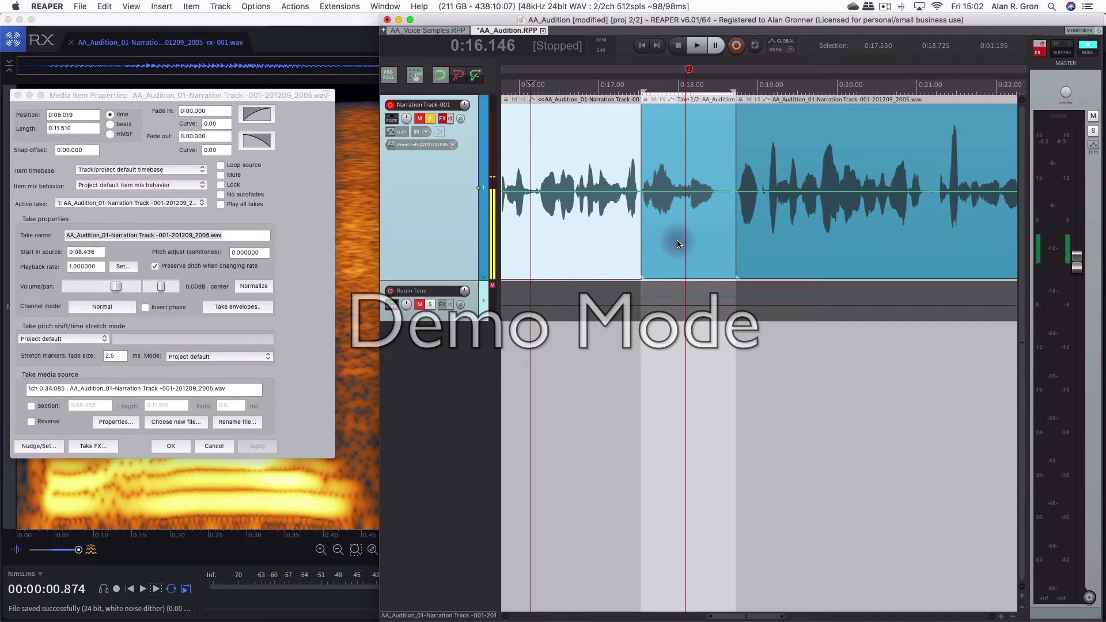
Display the takes in lanes again, activate the phrase's original take, and switch back to the repaired take.
key("super")
key("super+l")
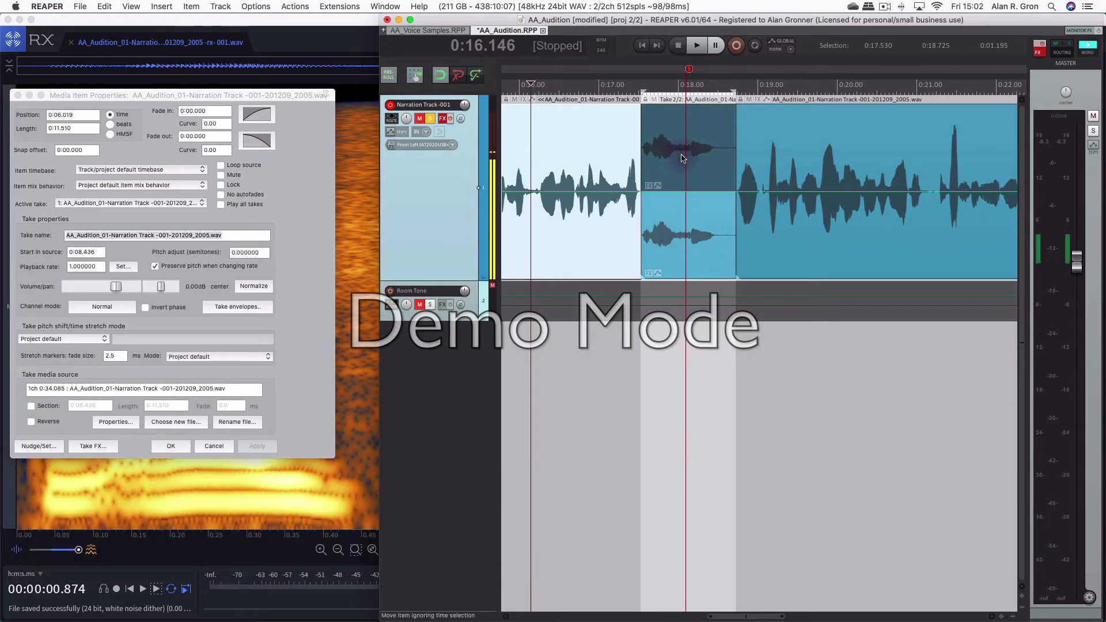
left_click(710, 166)
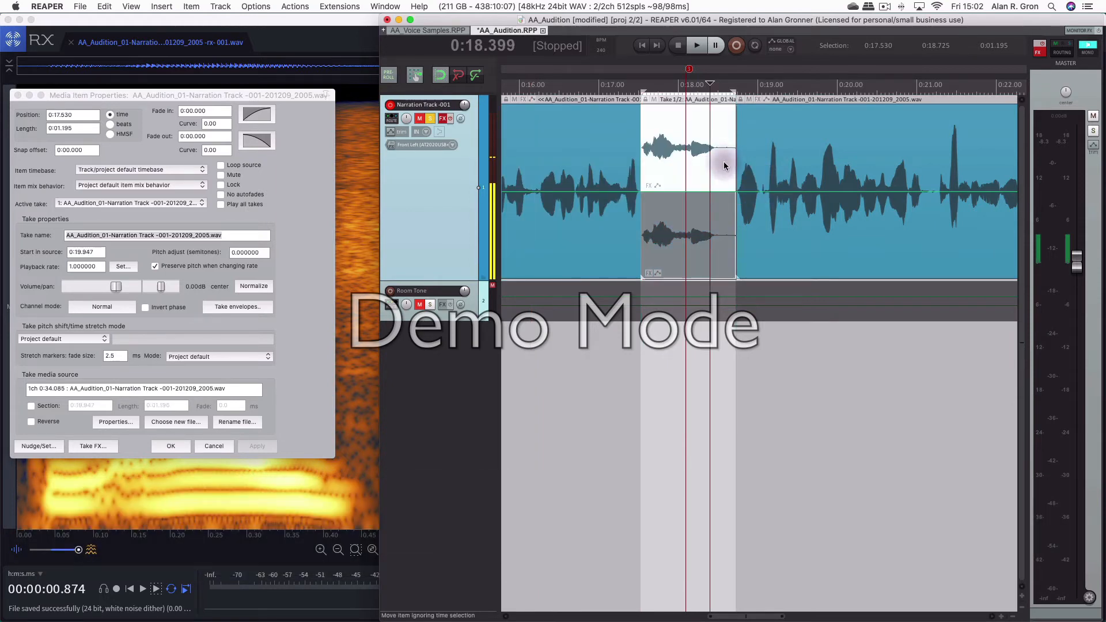
left_click(701, 216)
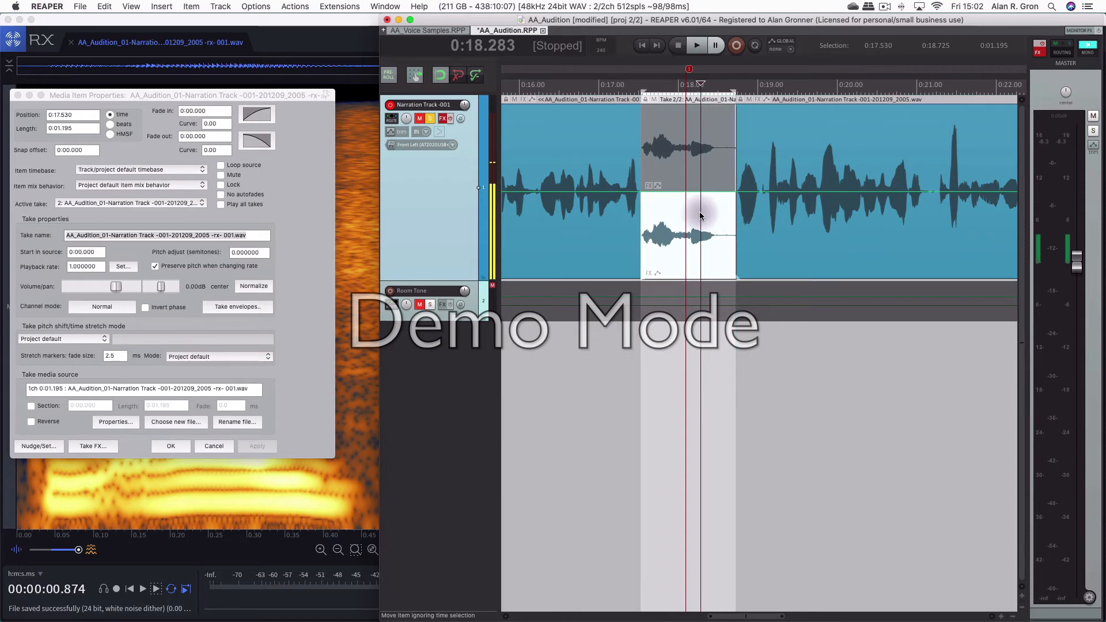
Select the short re-recorded item between 0:05 and 0:06 on the narration track to examine its edges.
scroll(622, 214, "left", 5)
scroll(622, 214, "left", 12)
scroll(622, 214, "right", 4)
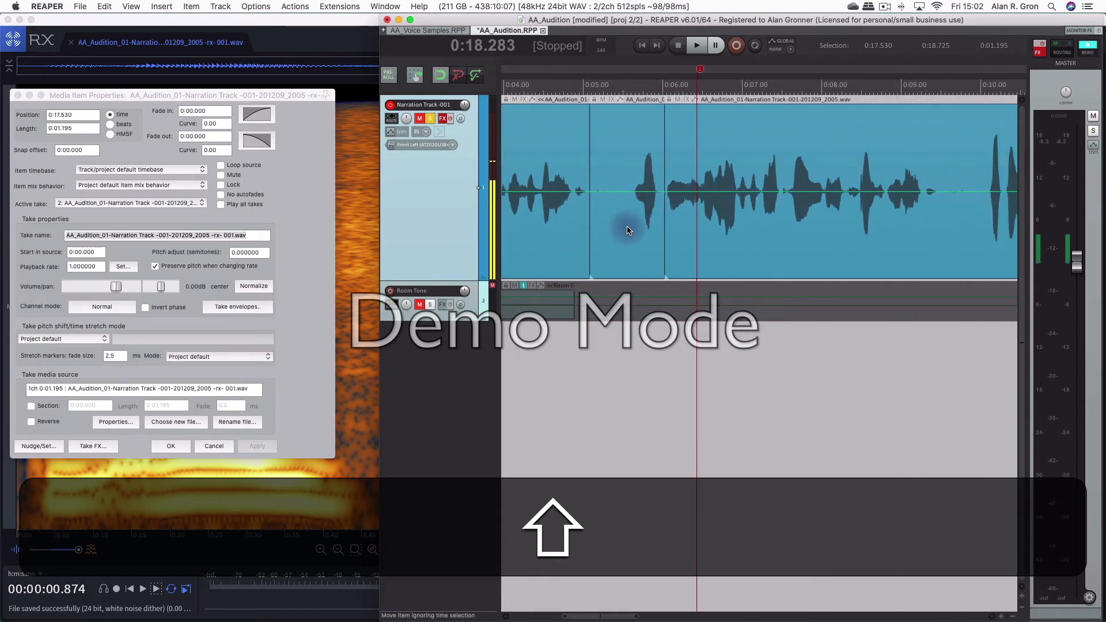
left_click(628, 231)
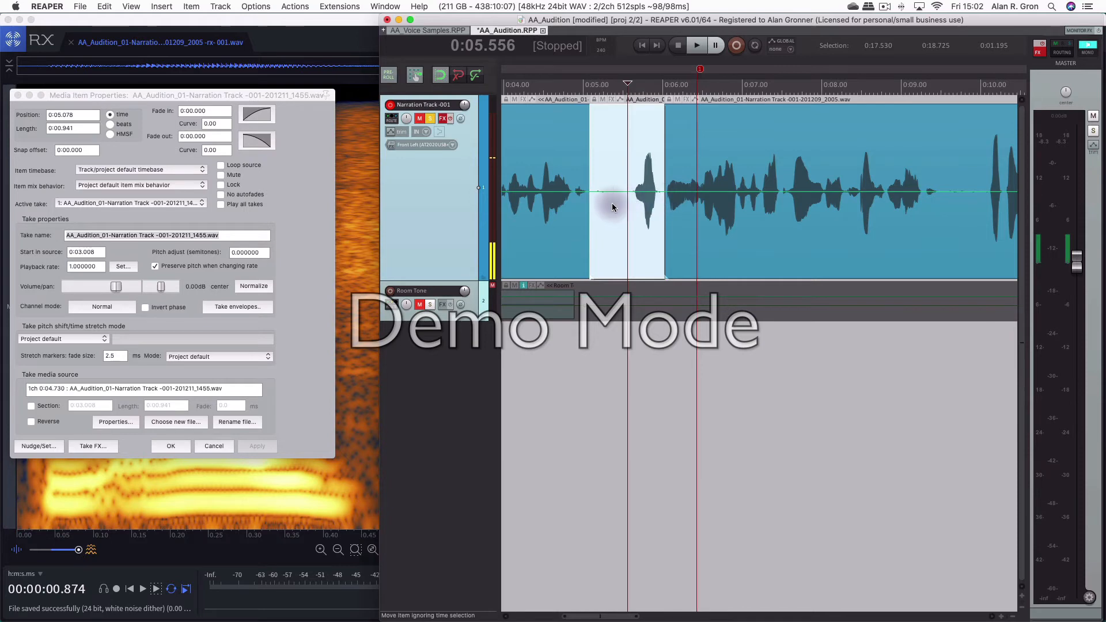
mouse_move(664, 226)
left_mouse_down()
mouse_move(626, 226)
mouse_move(663, 226)
left_mouse_up()
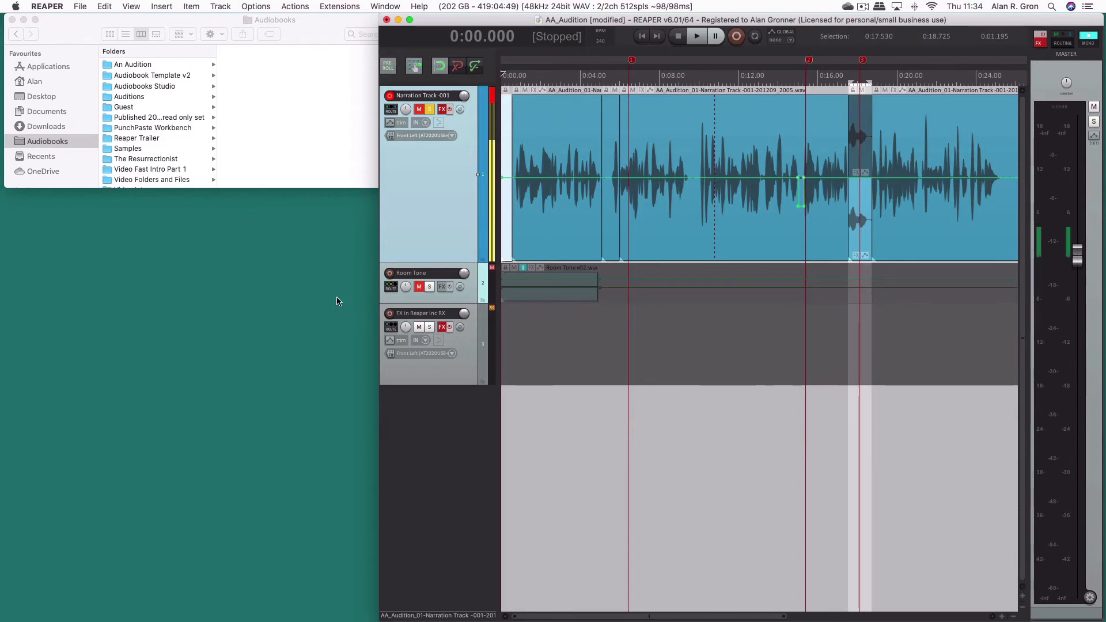
key("super+Tab")
key("super+Tab")
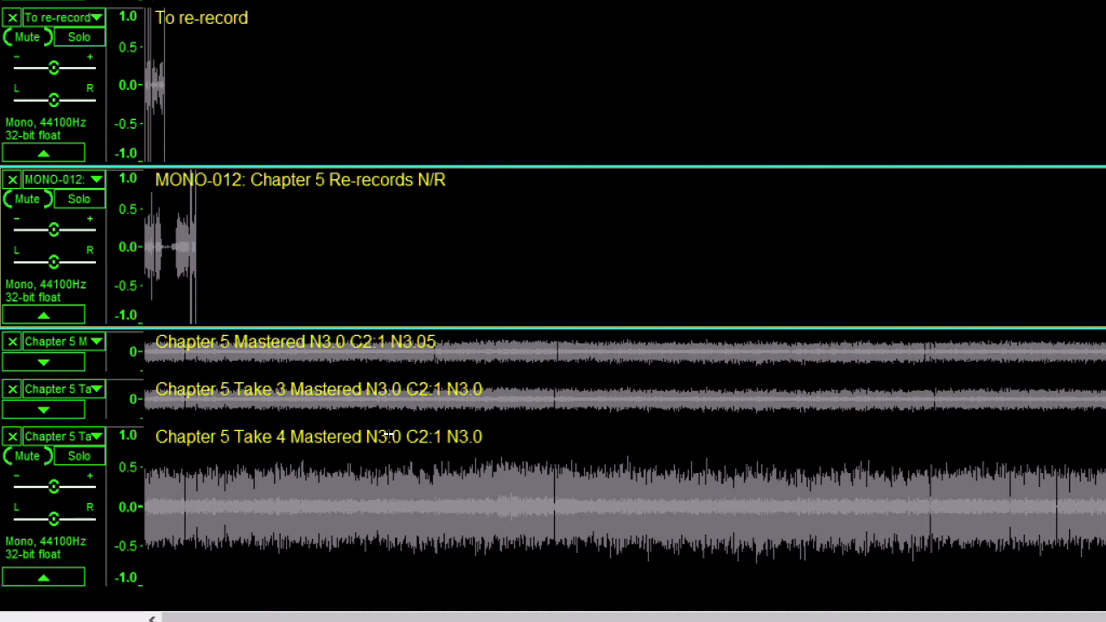
key("super+Tab")
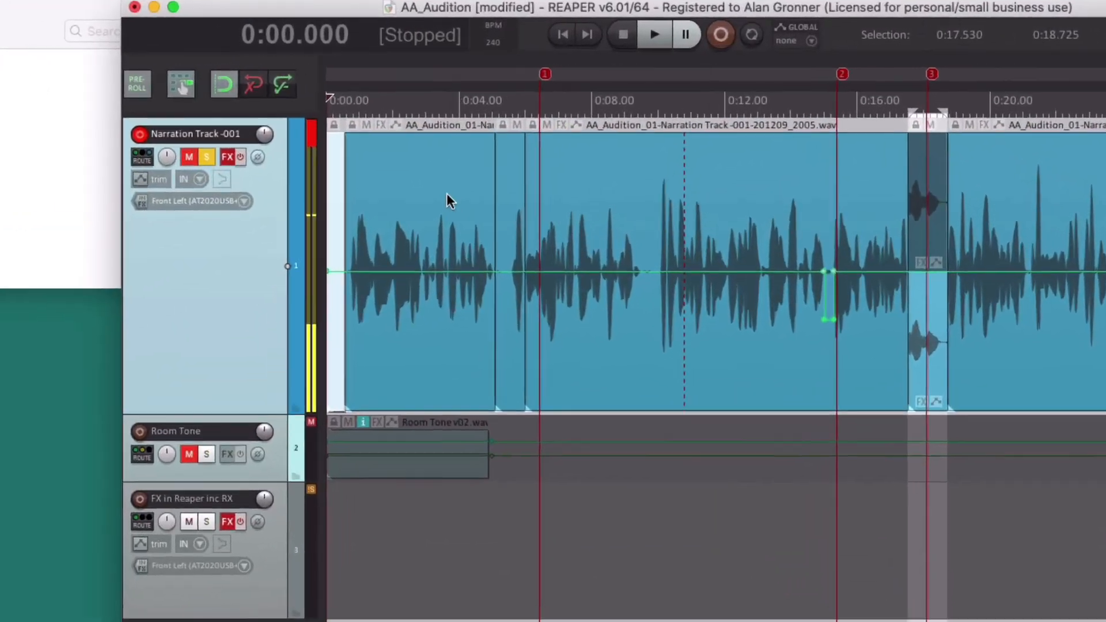
Open the effects browser for the narration item ending near 0:05 and look through the available VST and VST3 plug-ins.
left_click(575, 133)
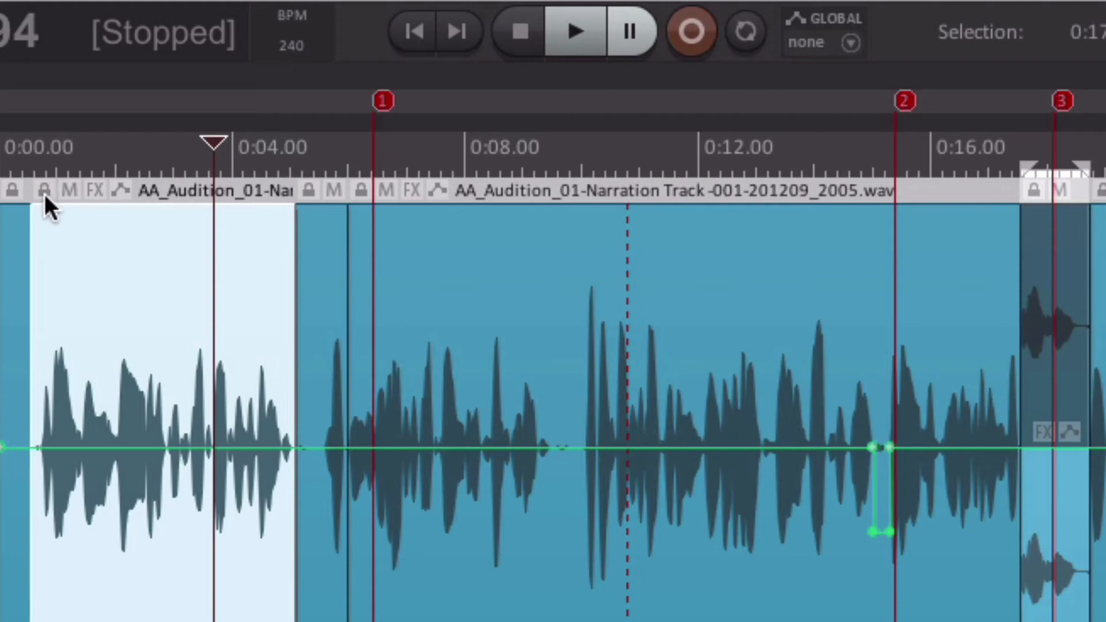
left_click(94, 192)
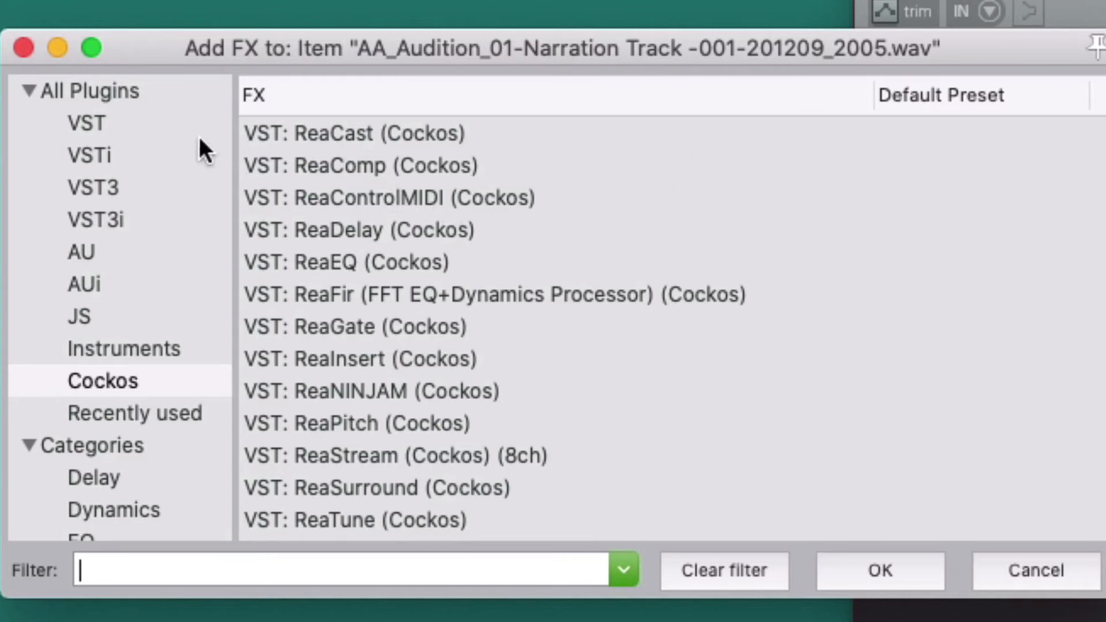
left_click(90, 124)
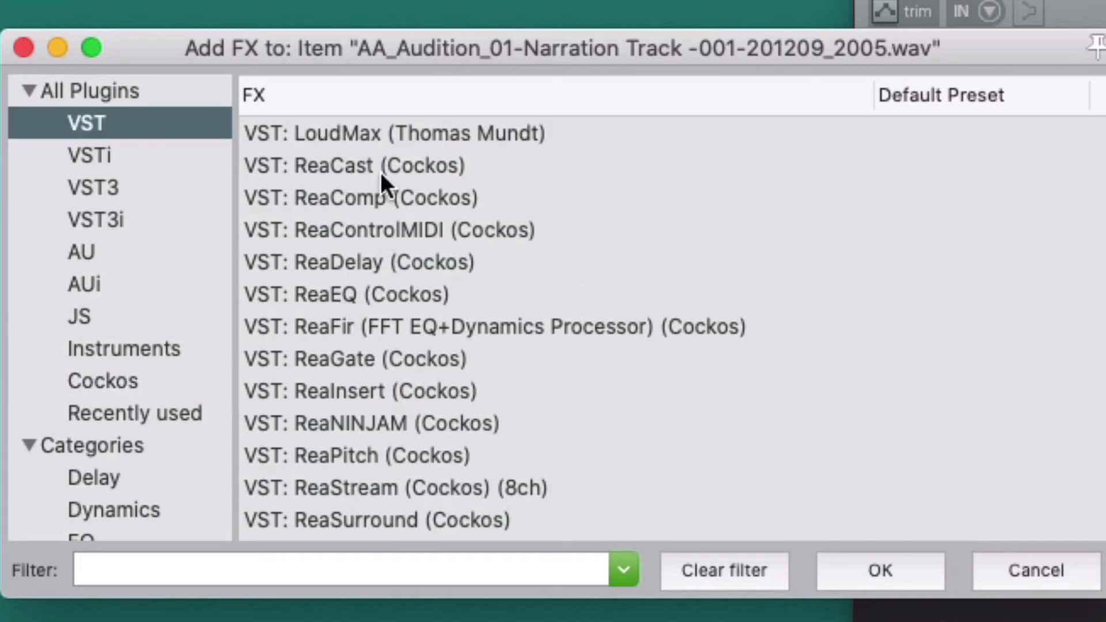
left_click(407, 133)
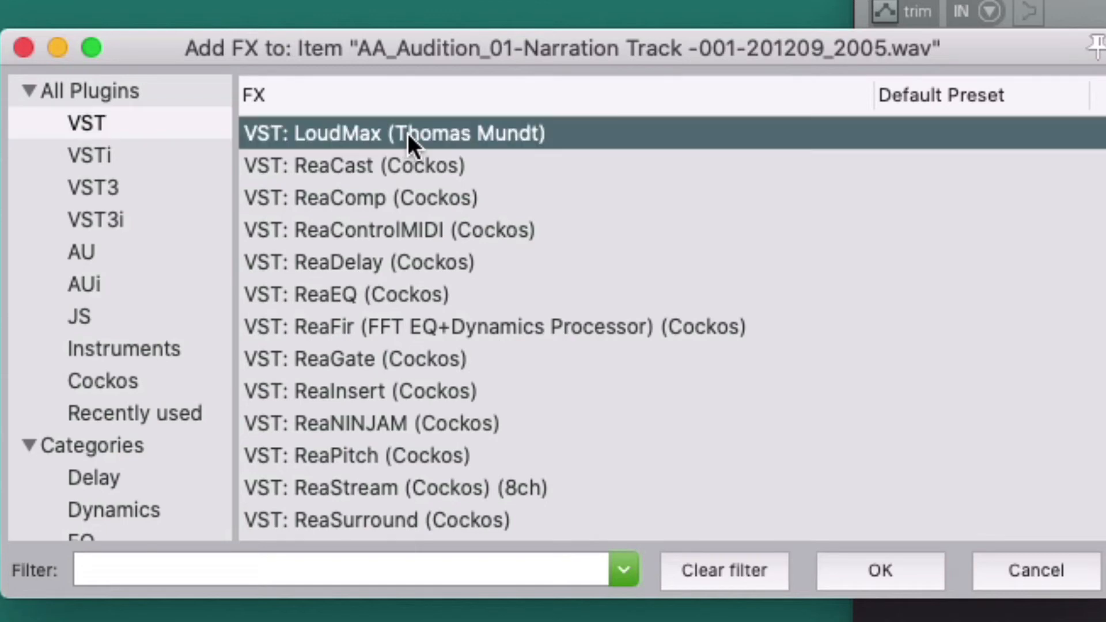
left_click(103, 187)
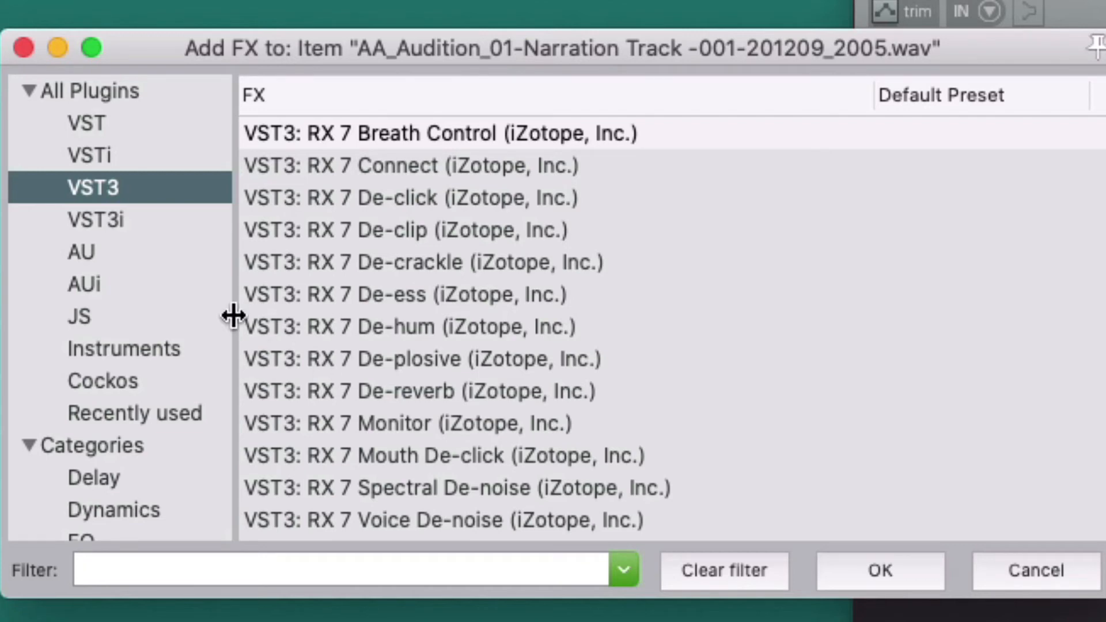
Add the Cockos ReaFir (FFT EQ+Dynamics Processor) effect to the selected narration item.
left_click(129, 385)
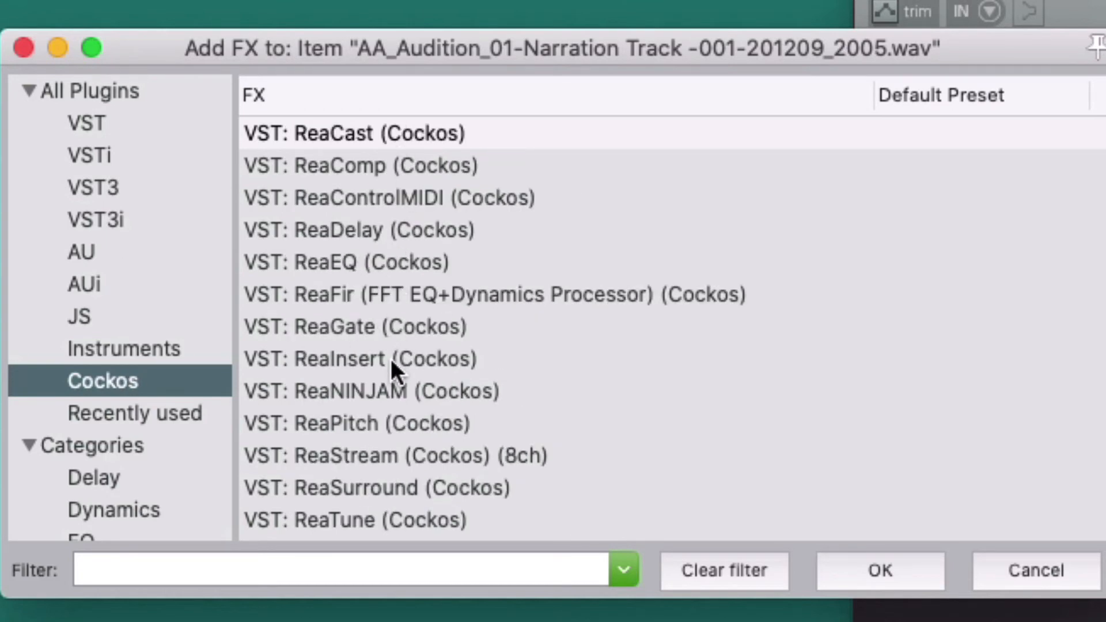
left_click(332, 295)
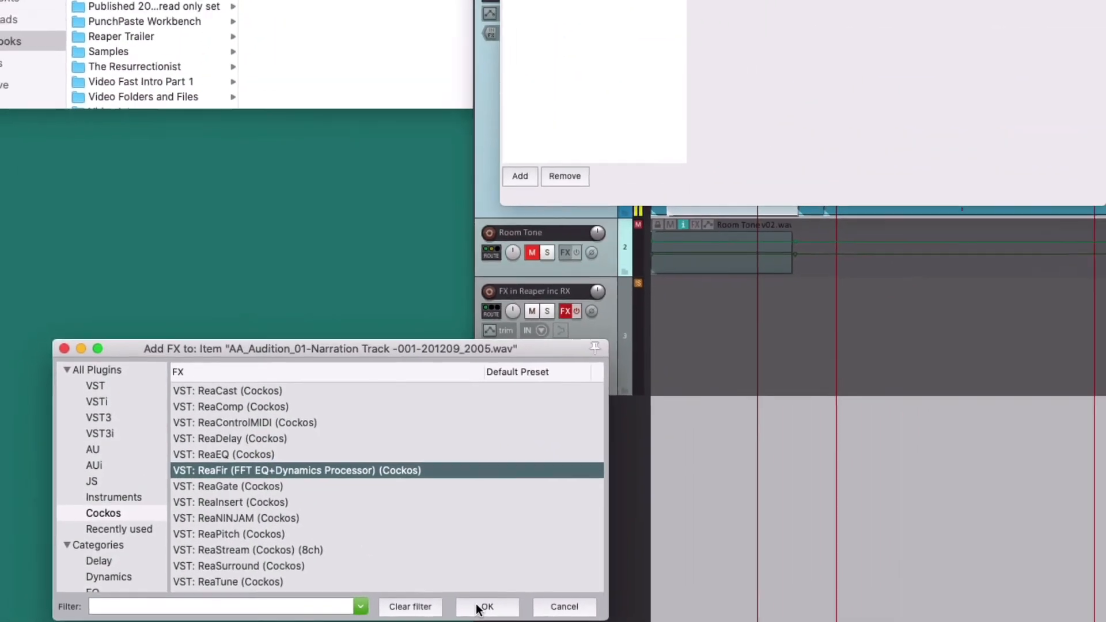
left_click(718, 581)
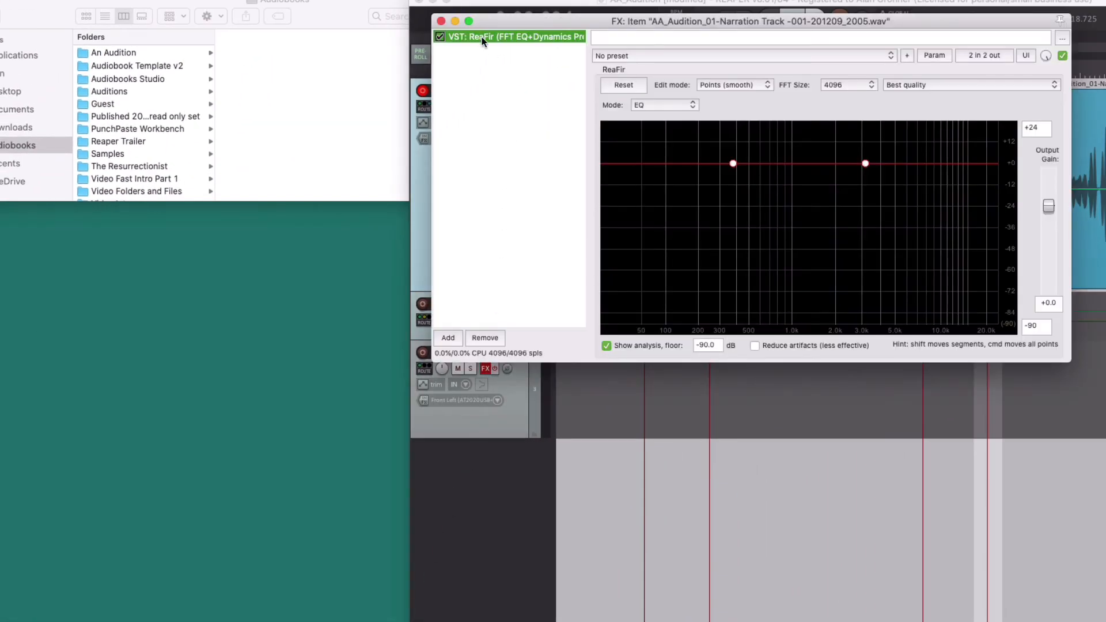
Toggle ReaFir off and on, then shape its EQ curve with cuts of about 20 dB at 200 Hz and 23 dB at 1.4 kHz.
left_click(441, 36)
left_click(441, 36)
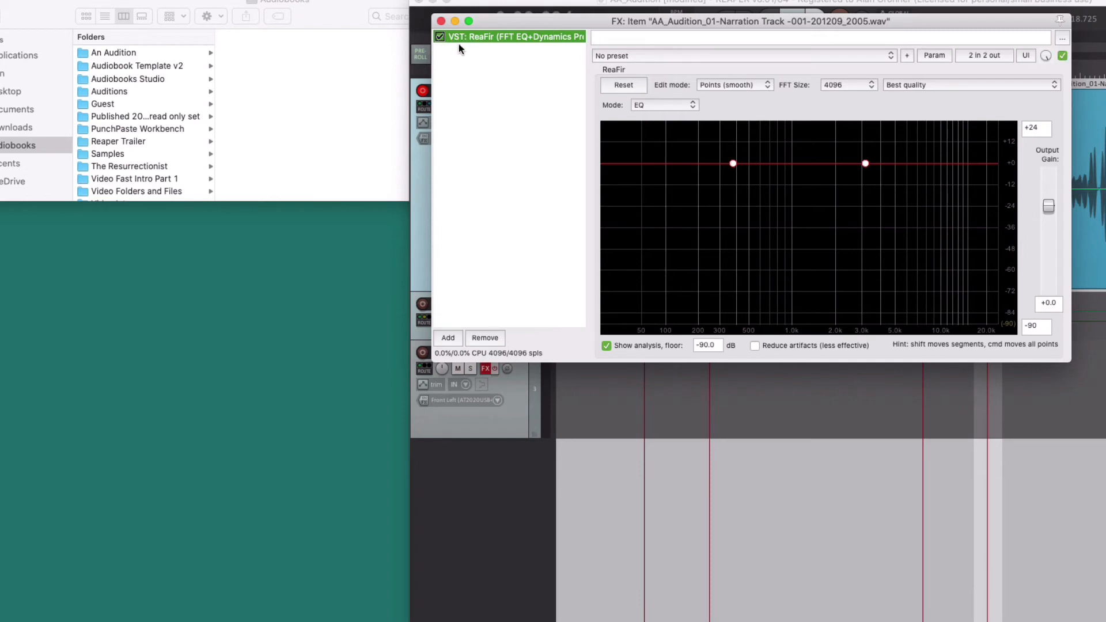
left_click(696, 164)
left_click_drag(695, 164, 696, 200)
left_click_drag(784, 164, 811, 206)
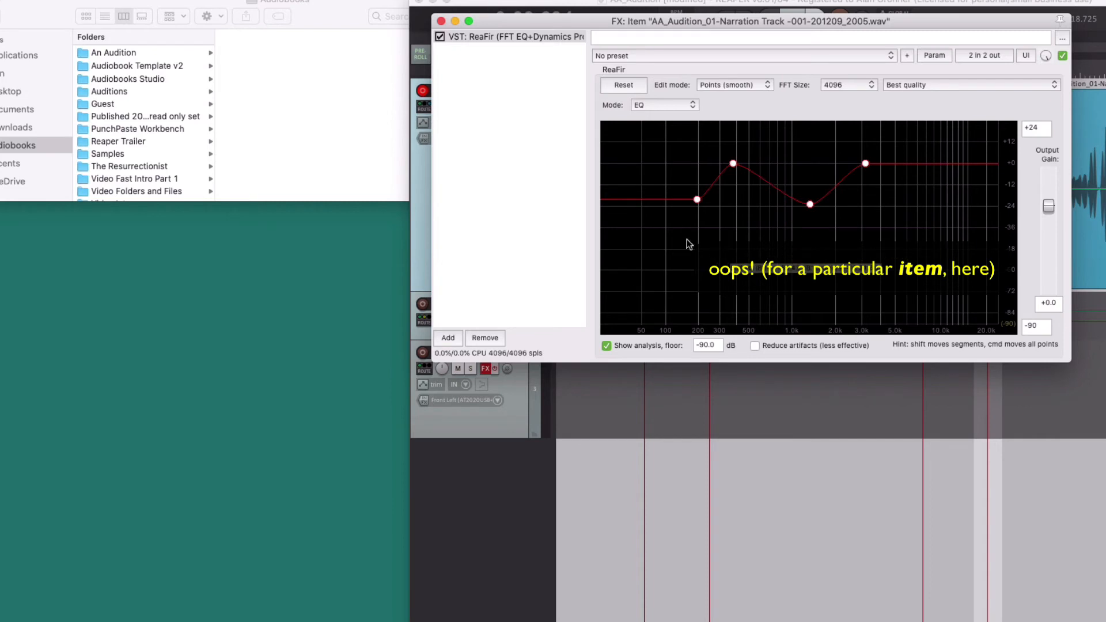
left_click(441, 22)
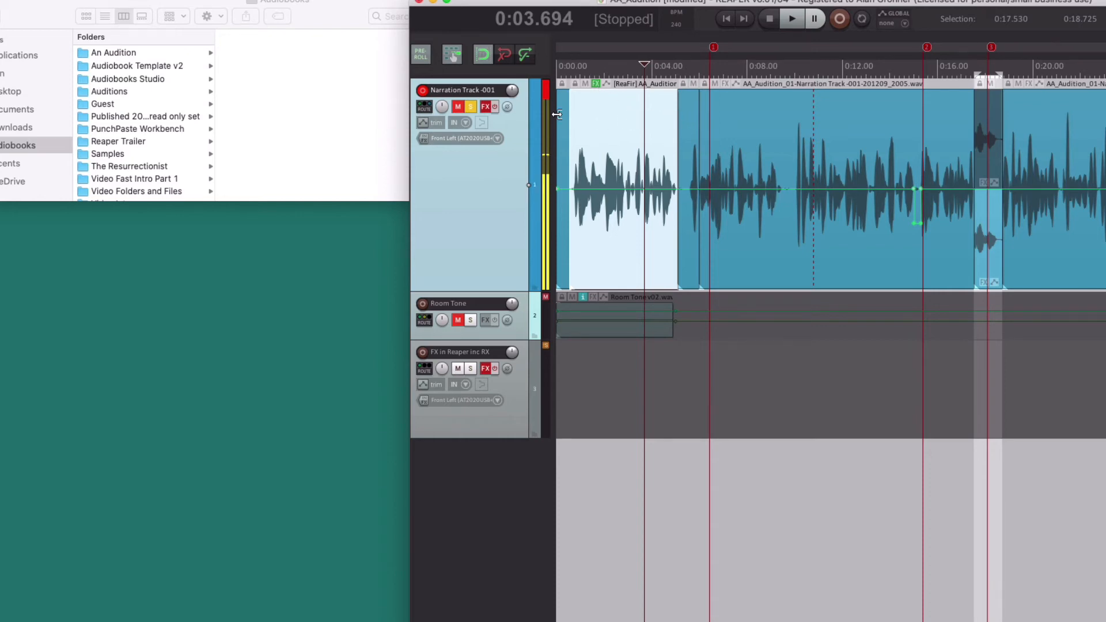
Reopen the narration item's effects and bypass ReaFir.
left_click(595, 85)
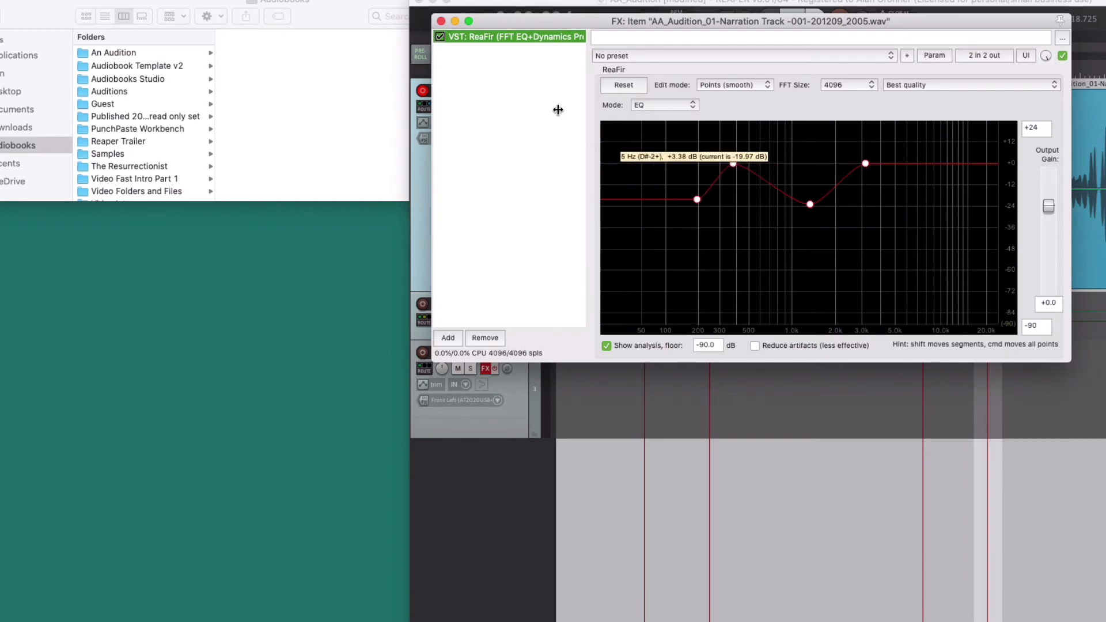
left_click(440, 36)
left_click(441, 21)
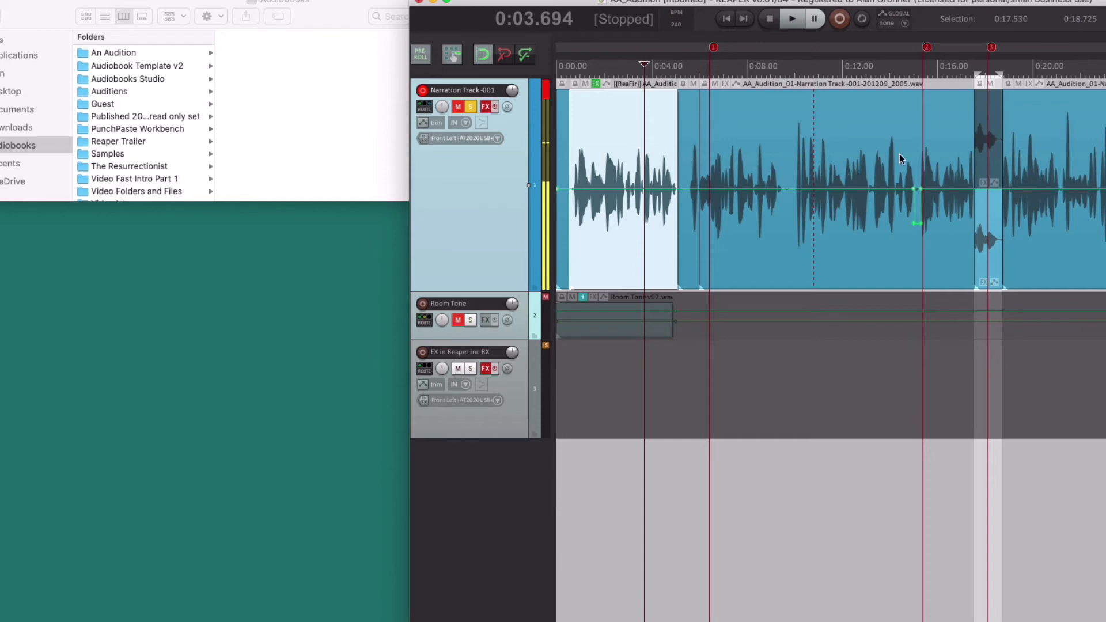
Toggle the narration track's effects on and off, and open the effects chain of the FX in Reaper inc RX track.
left_click(494, 107)
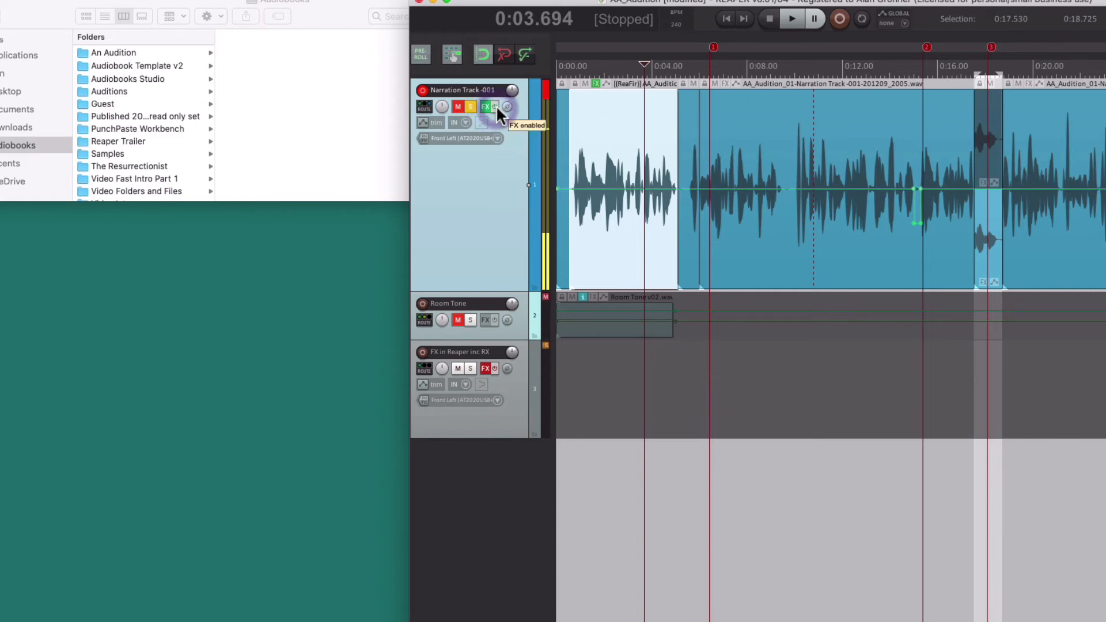
left_click(495, 106)
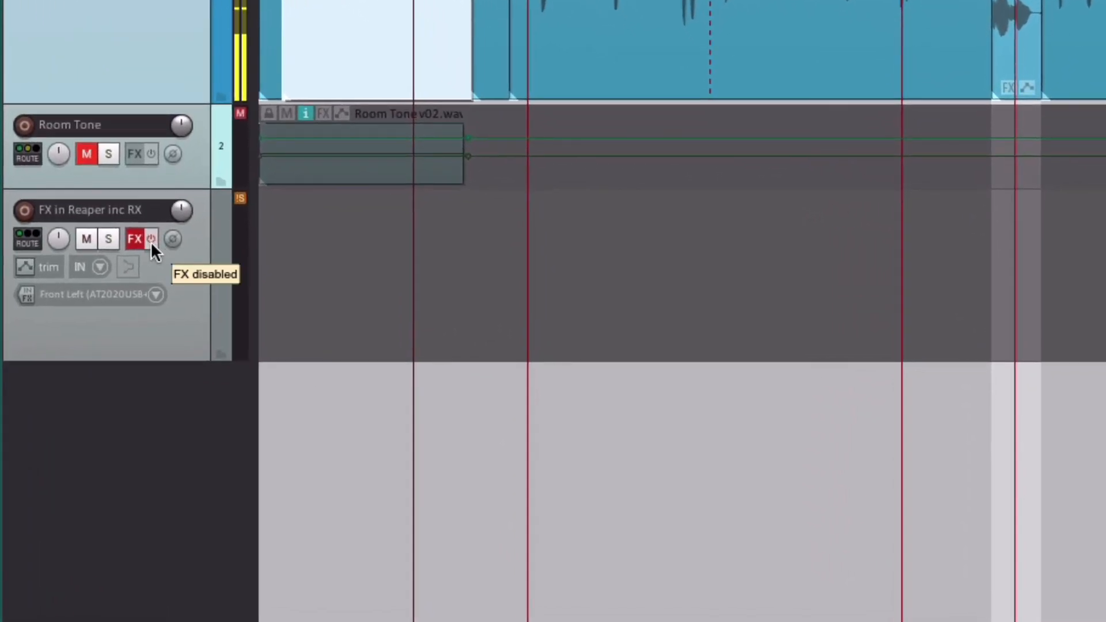
left_click(134, 239)
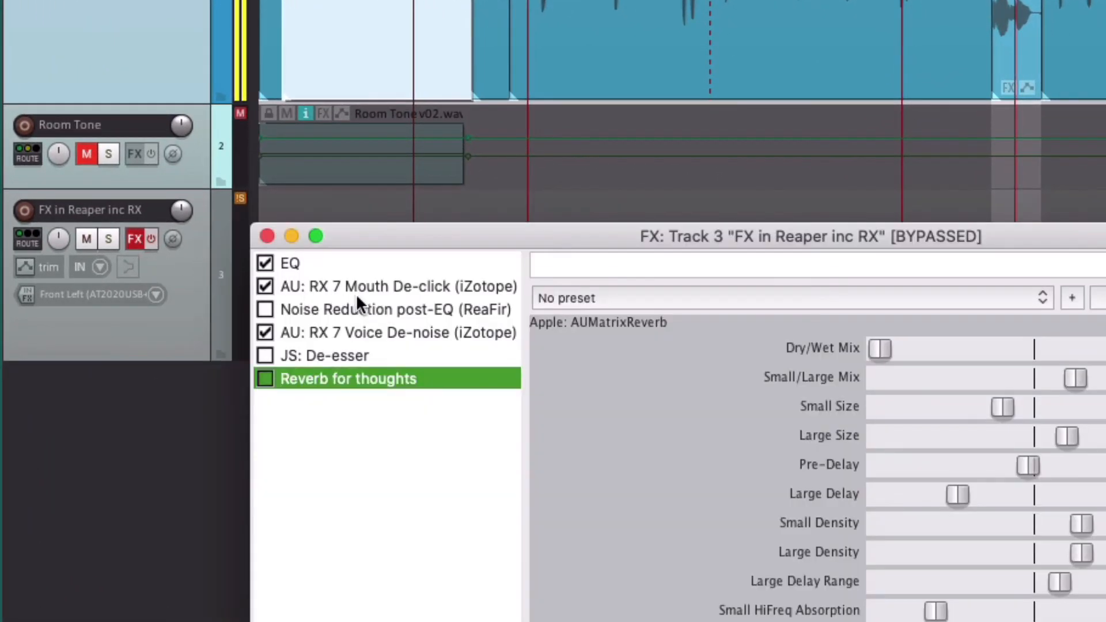
left_click_drag(406, 233, 401, 26)
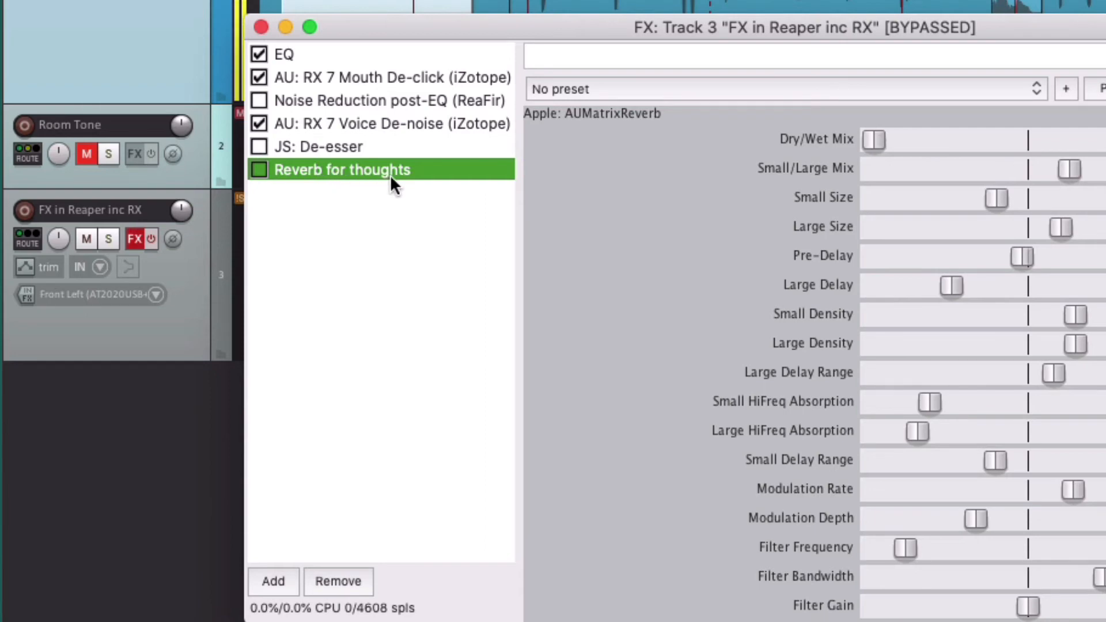
Try moving RX 7 Mouth De-click below the De-esser, undo the move, and switch the effect off and on again.
left_click_drag(291, 80, 295, 146)
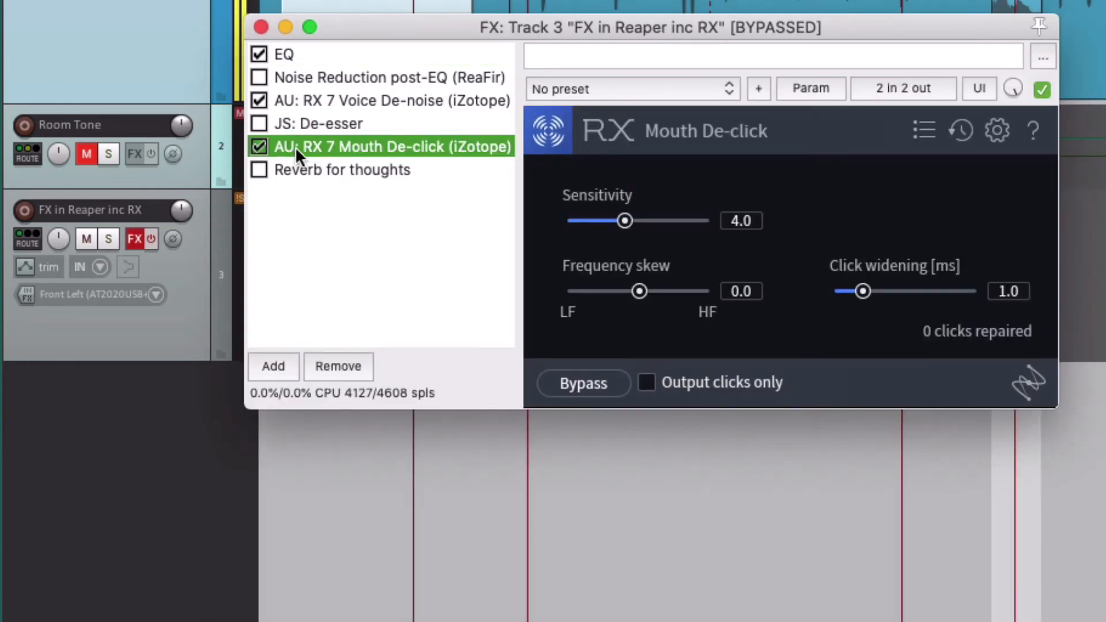
key("super+z")
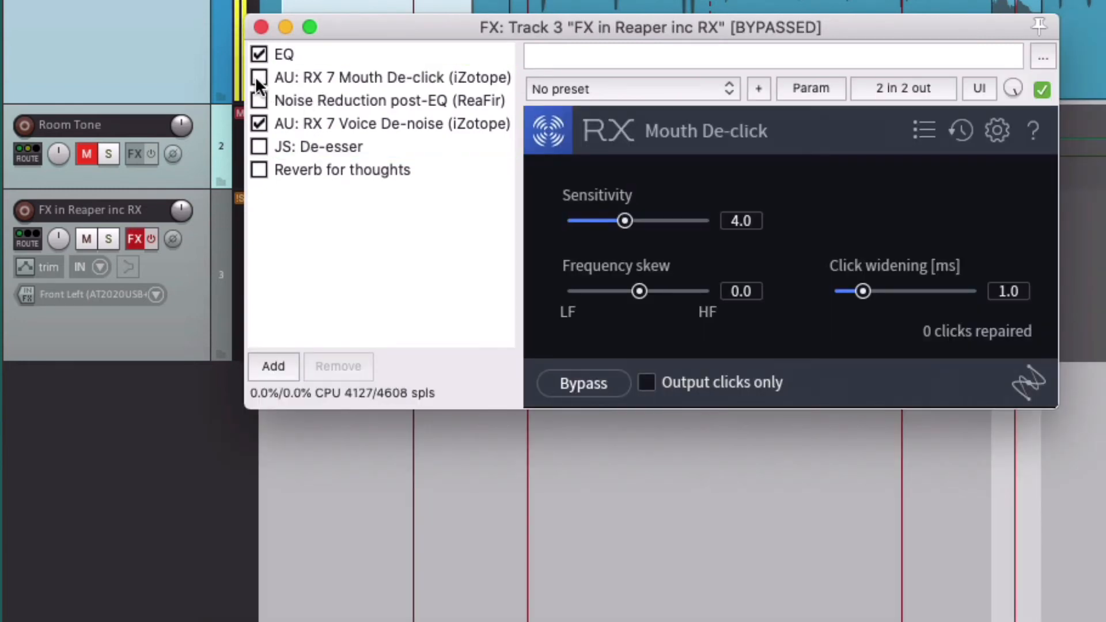
left_click(258, 78)
left_click(260, 78)
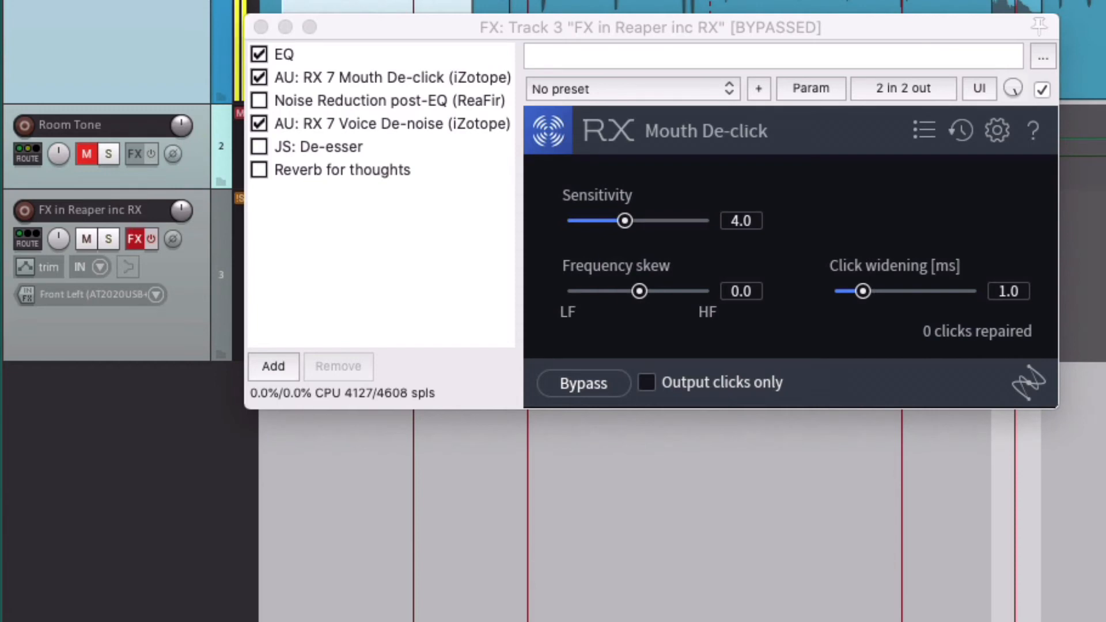
left_click(261, 26)
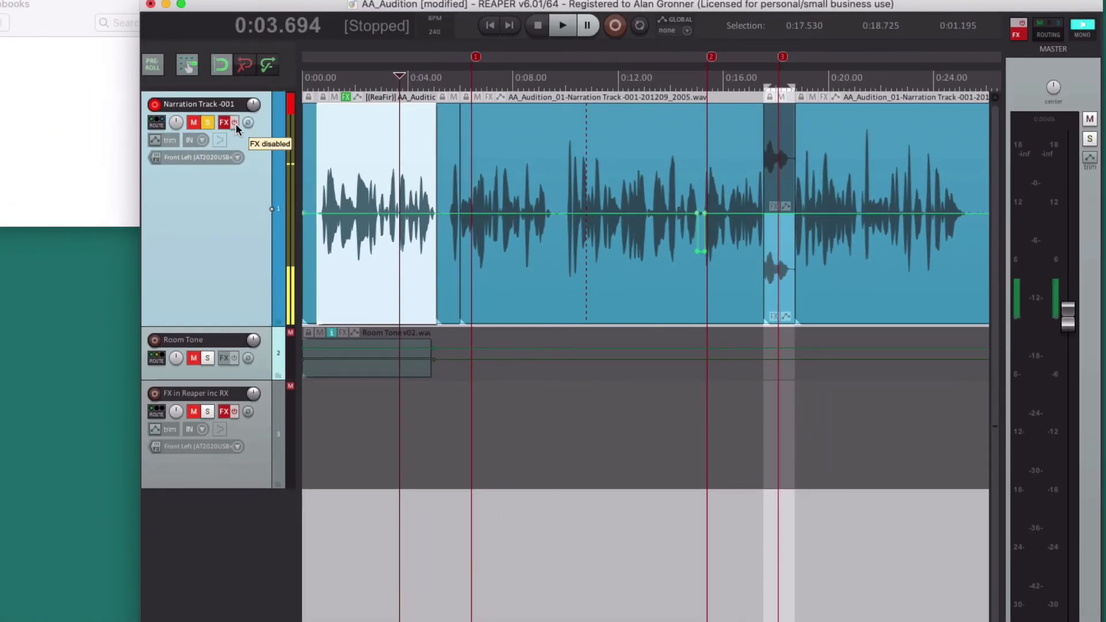
Enable the narration track's effects and view the EQ settings in its effects chain.
left_click(235, 123)
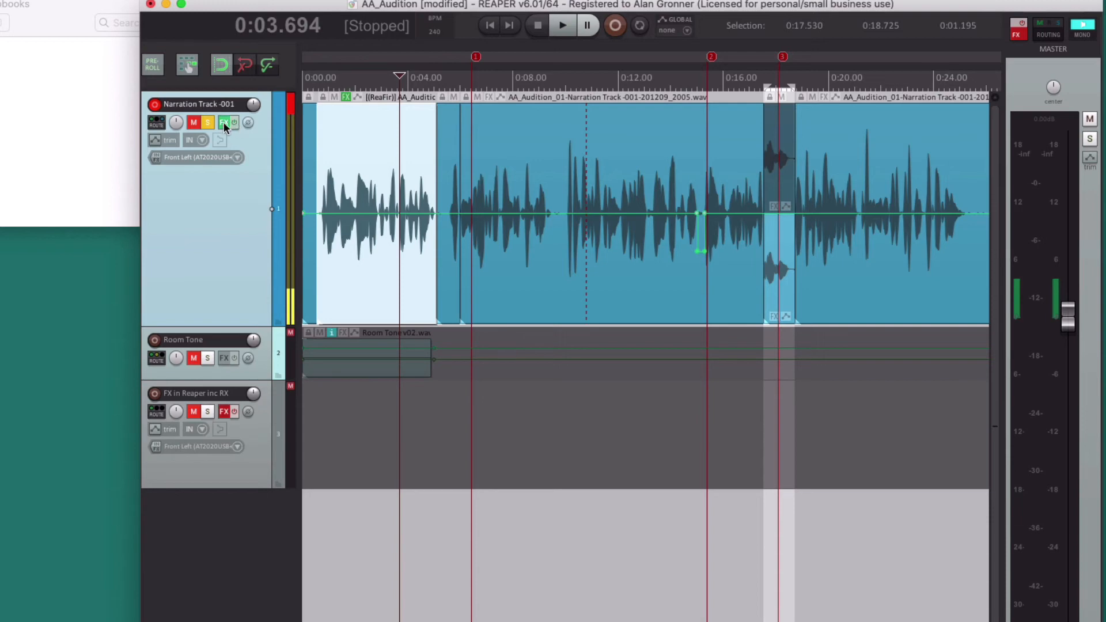
left_click(223, 122)
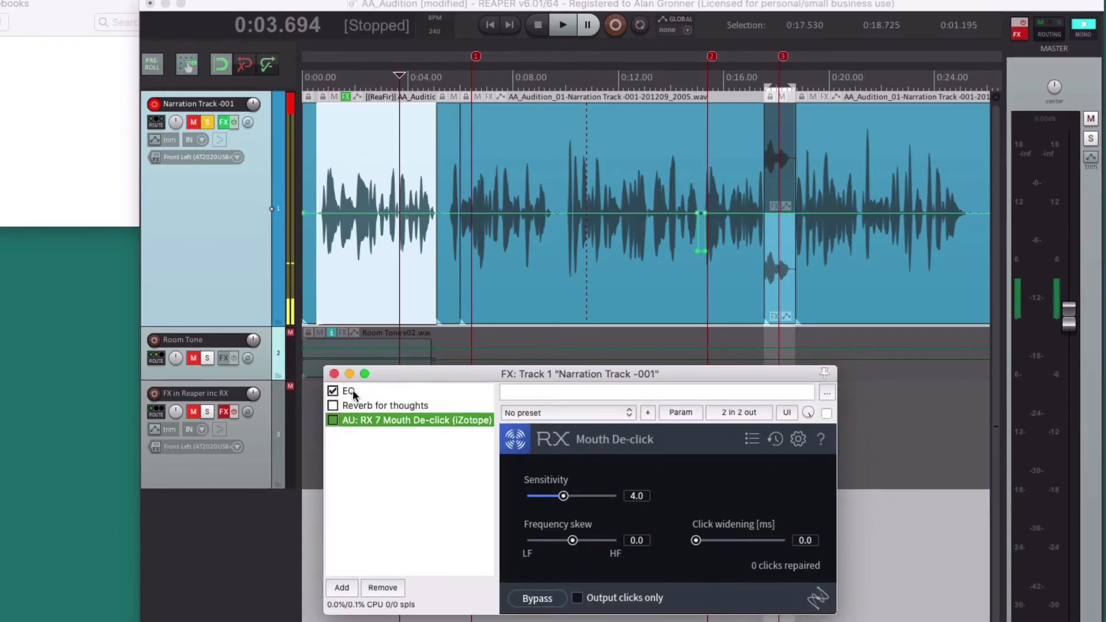
left_click(351, 390)
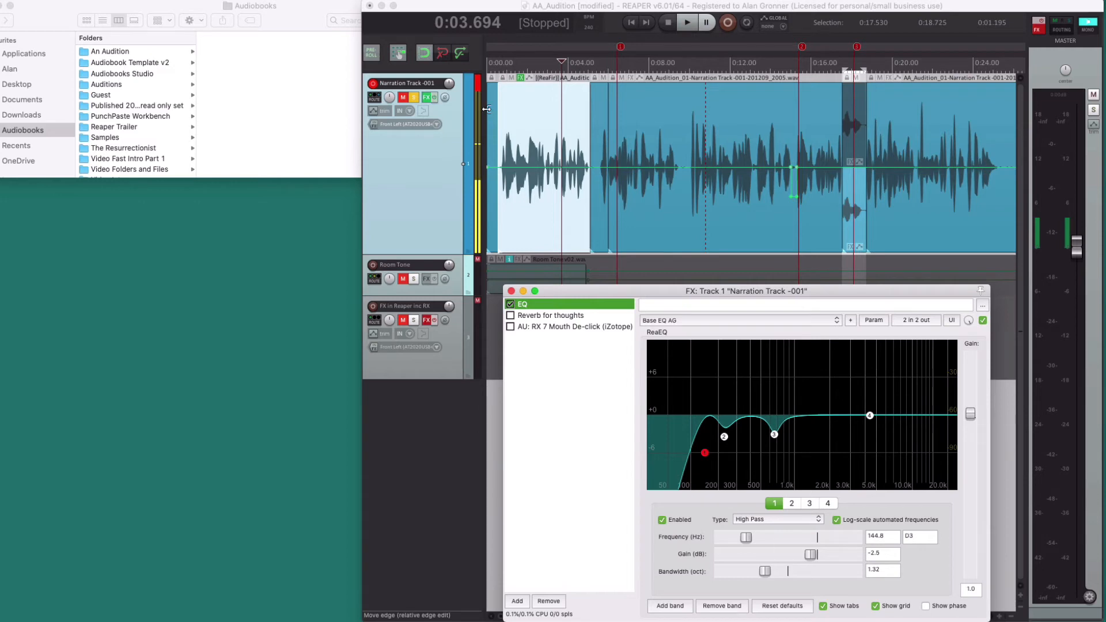
left_click(430, 98)
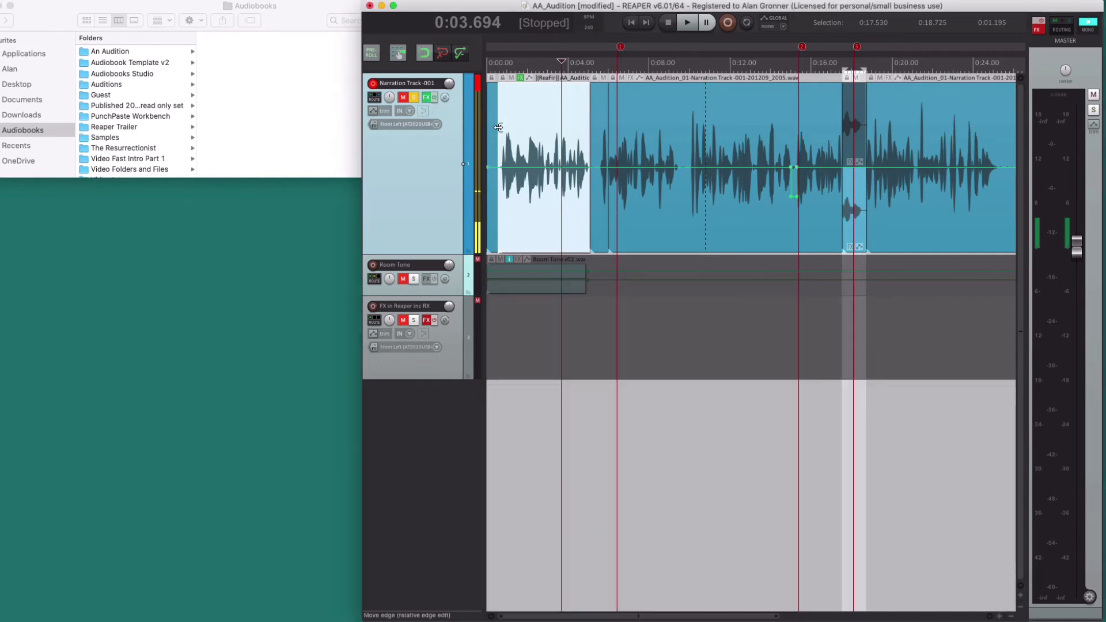
Enable the master track's effects and reset Audio Statistics to its factory default, placing its window below the tracks.
left_click(1040, 22)
left_click(1040, 31)
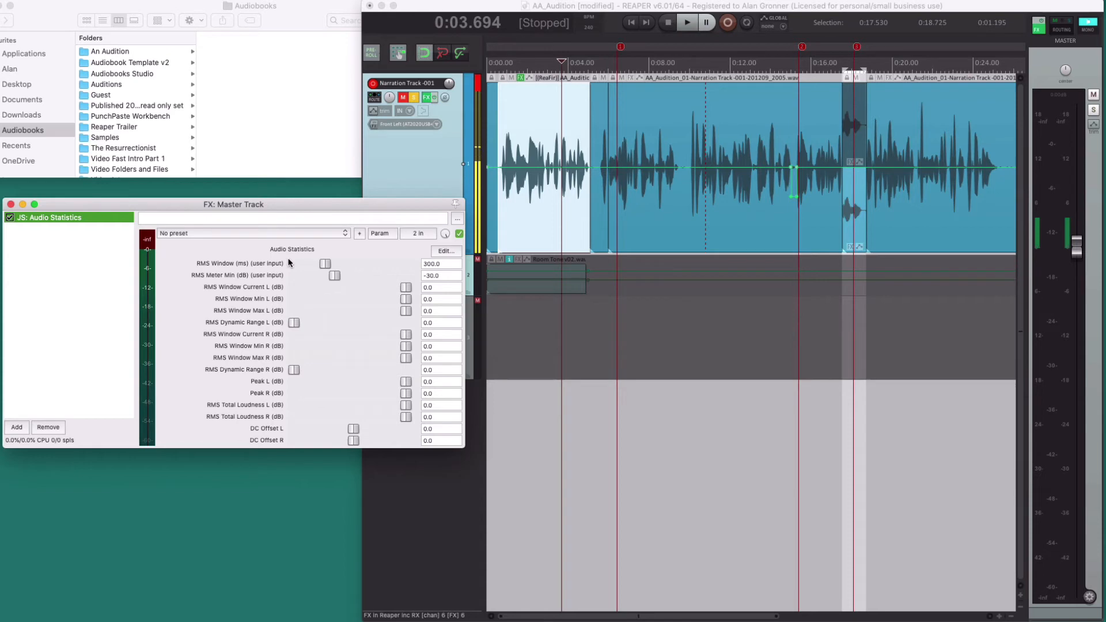
left_click(219, 231)
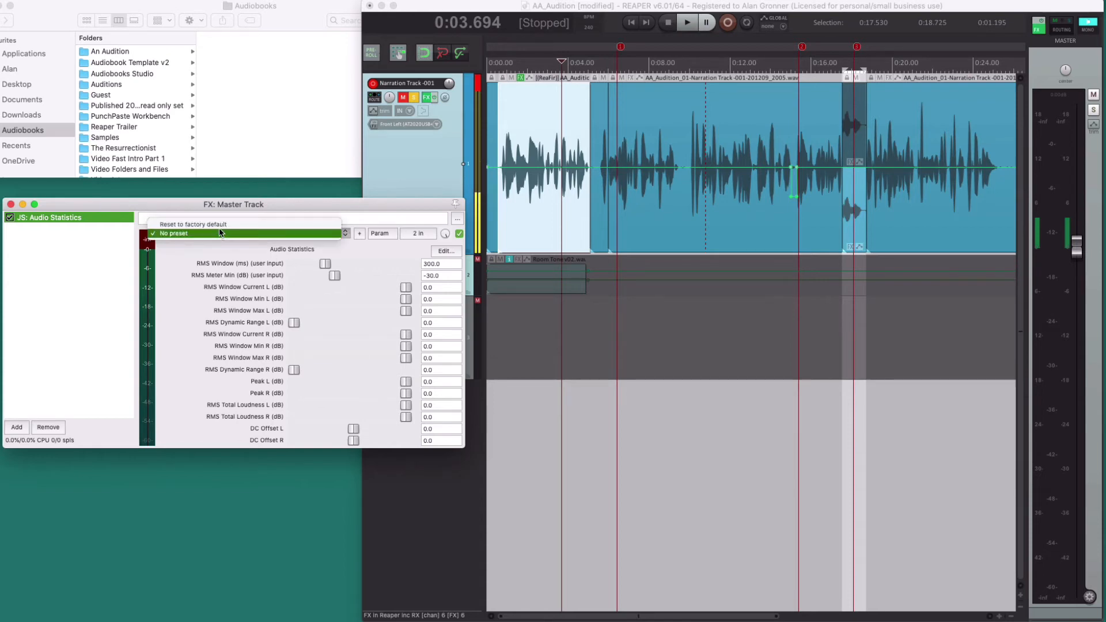
left_click(219, 224)
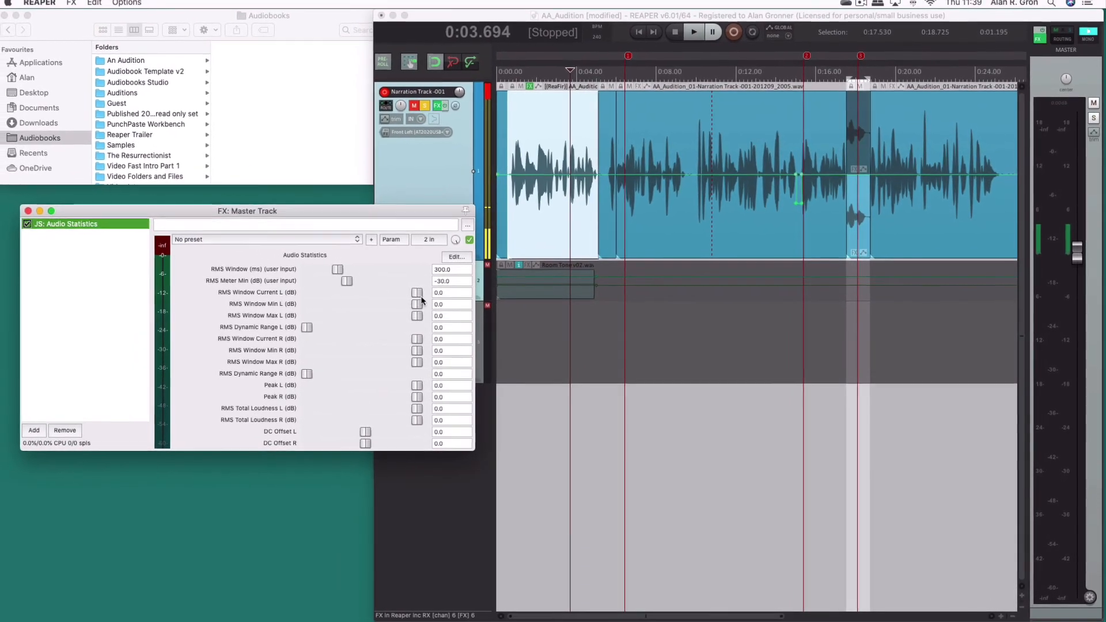
left_click_drag(378, 211, 875, 321)
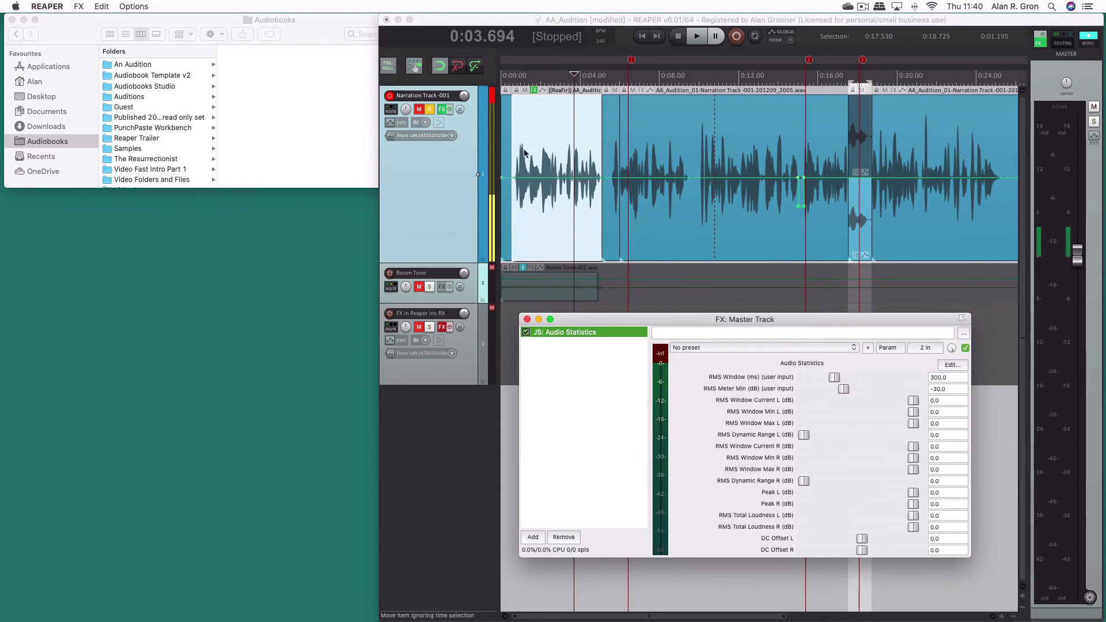
Open REAPER's Render to File settings and choose the For RX folder under An Audition/Audio as the output directory.
left_click(442, 21)
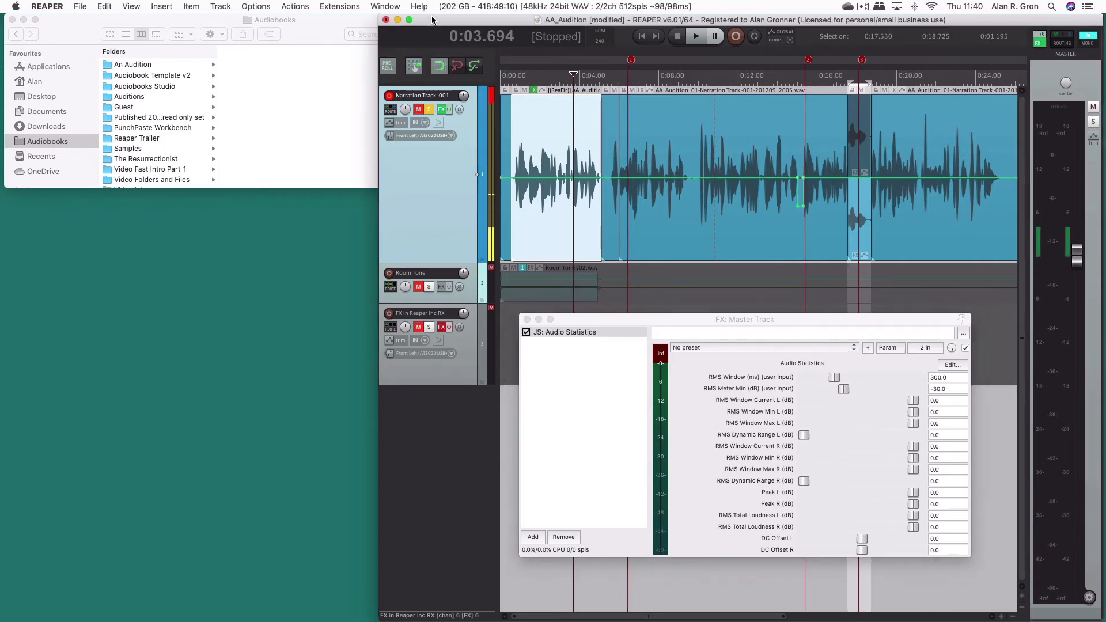
left_click(82, 7)
left_click(94, 178)
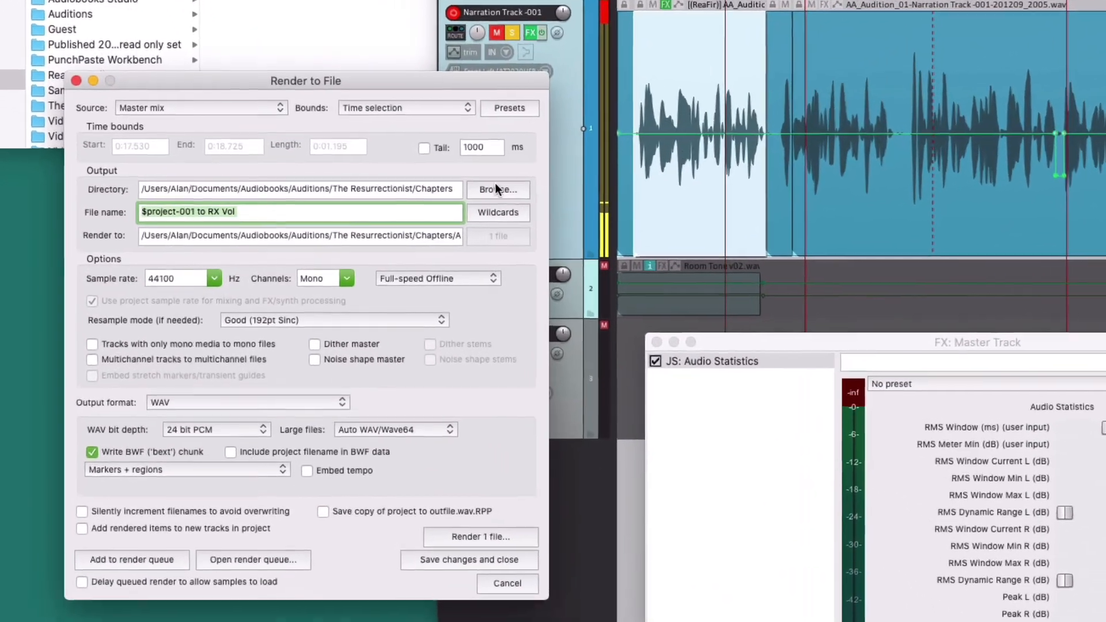
left_click(419, 215)
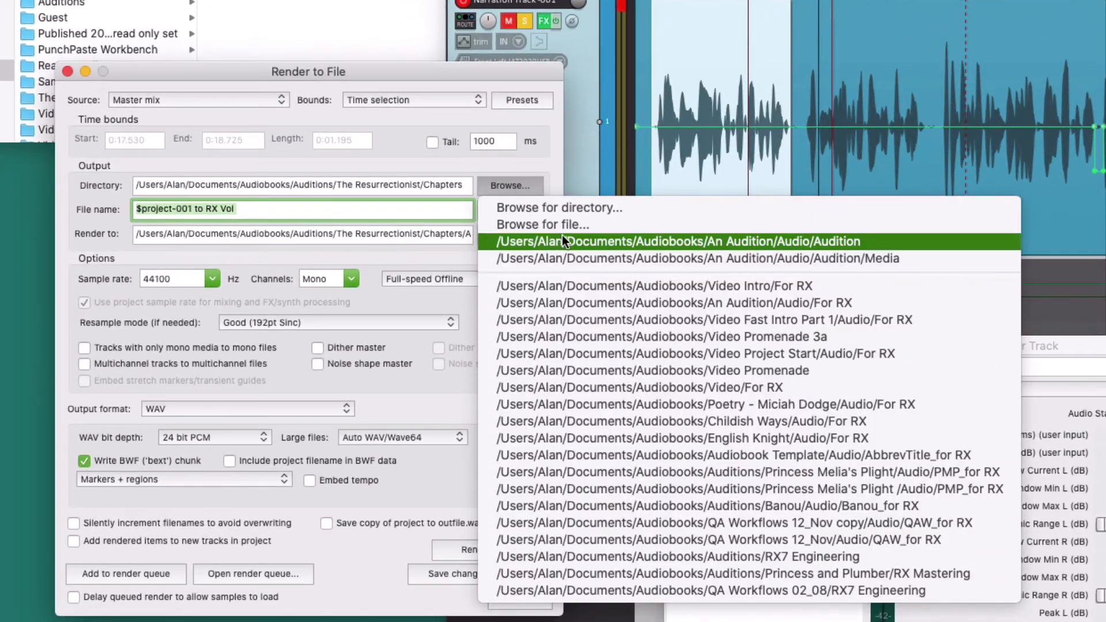
left_click(562, 241)
left_click(513, 188)
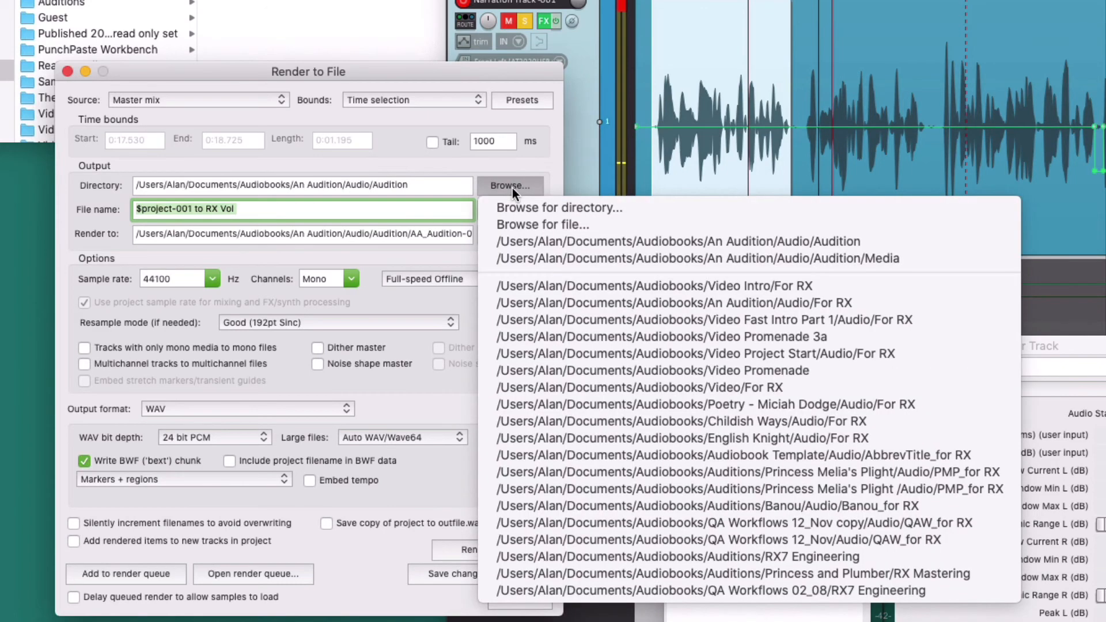
left_click(540, 209)
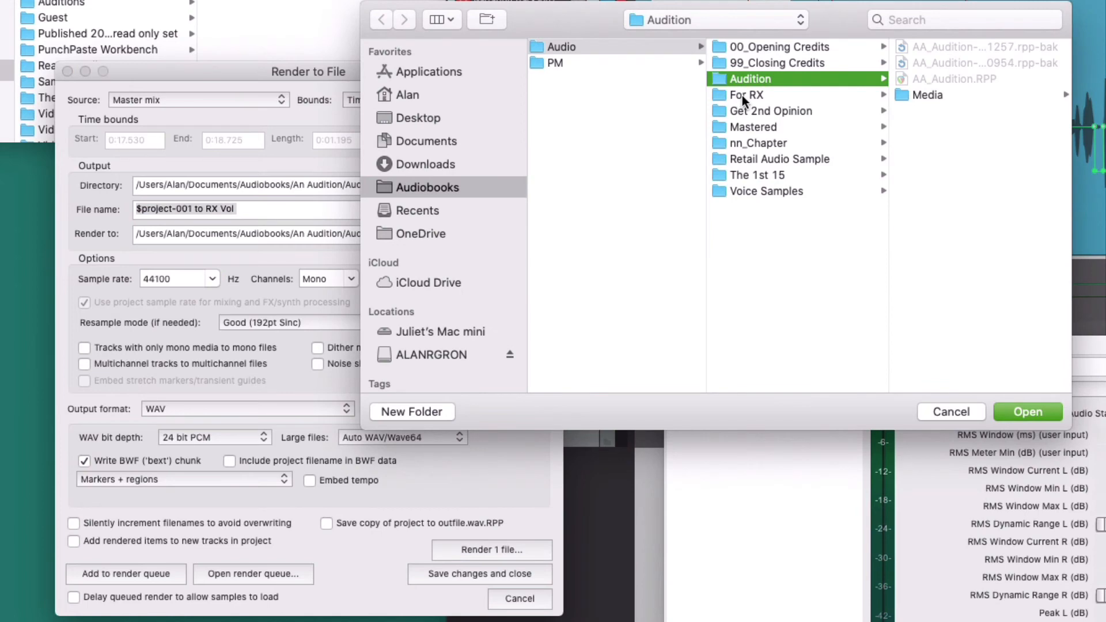
left_click(742, 95)
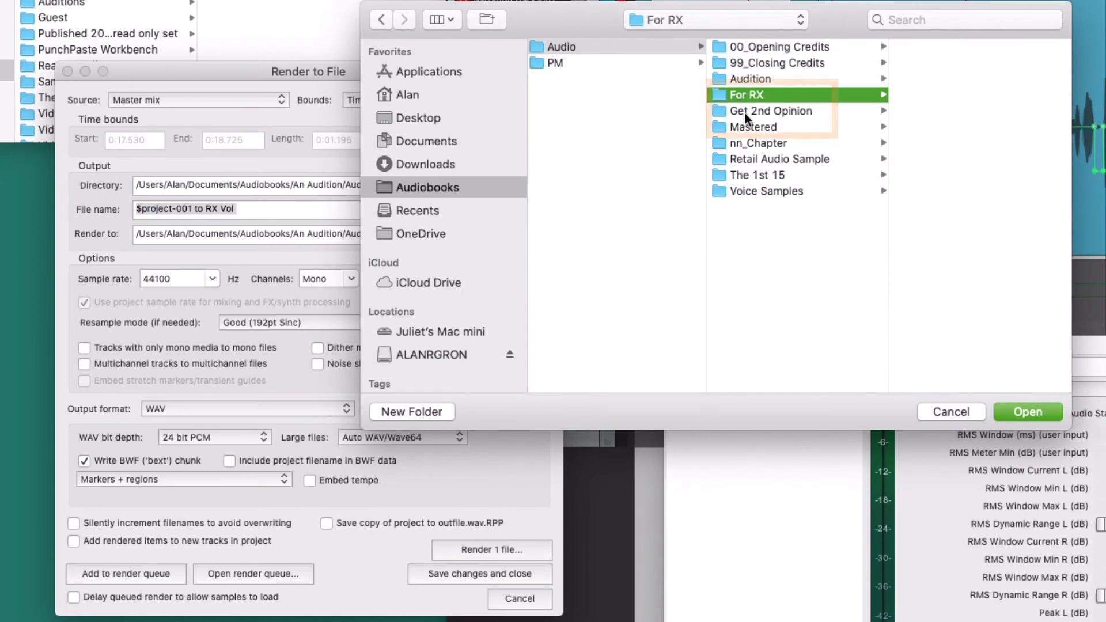
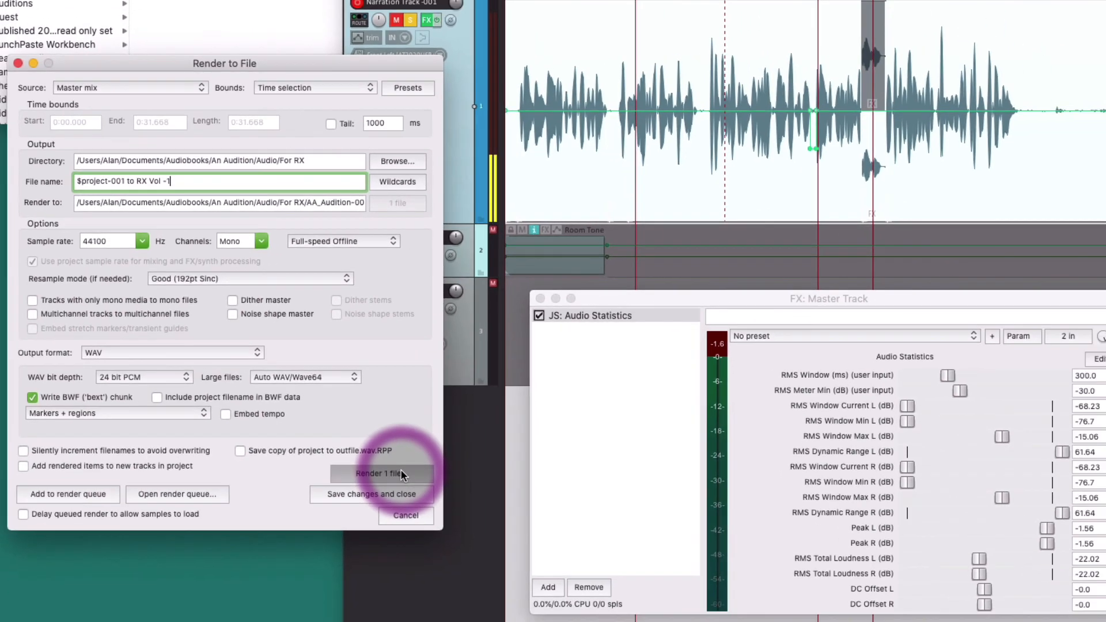
Render the narration as "$project-001 to RX Vol -1", and move the older AA_Audition-001 to RX Vol .wav in For RX to the bin.
left_click(437, 495)
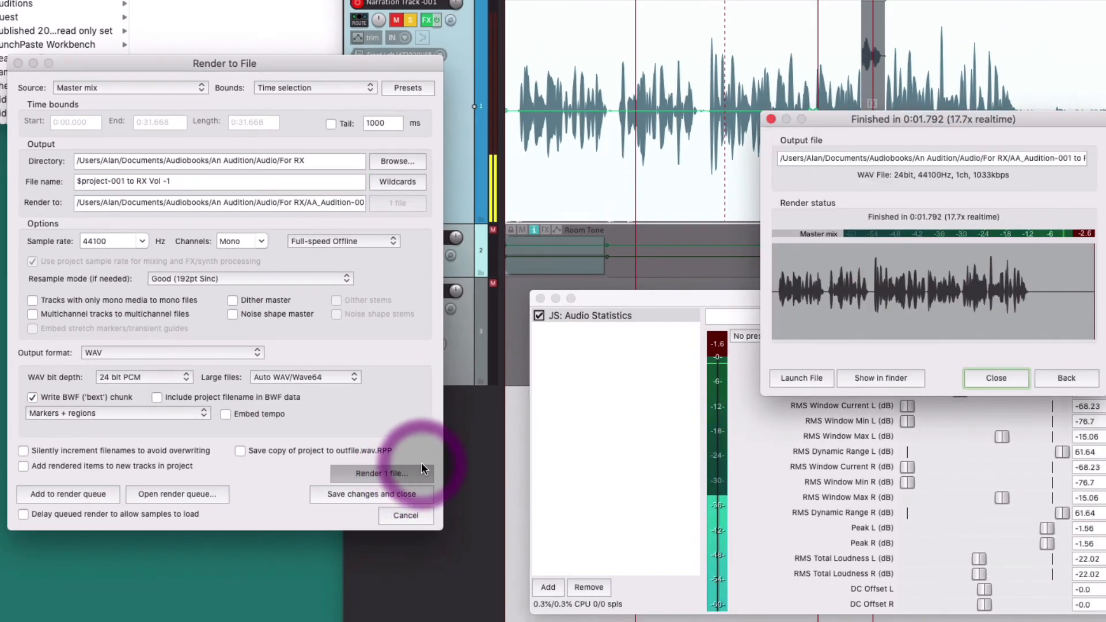
left_click(861, 377)
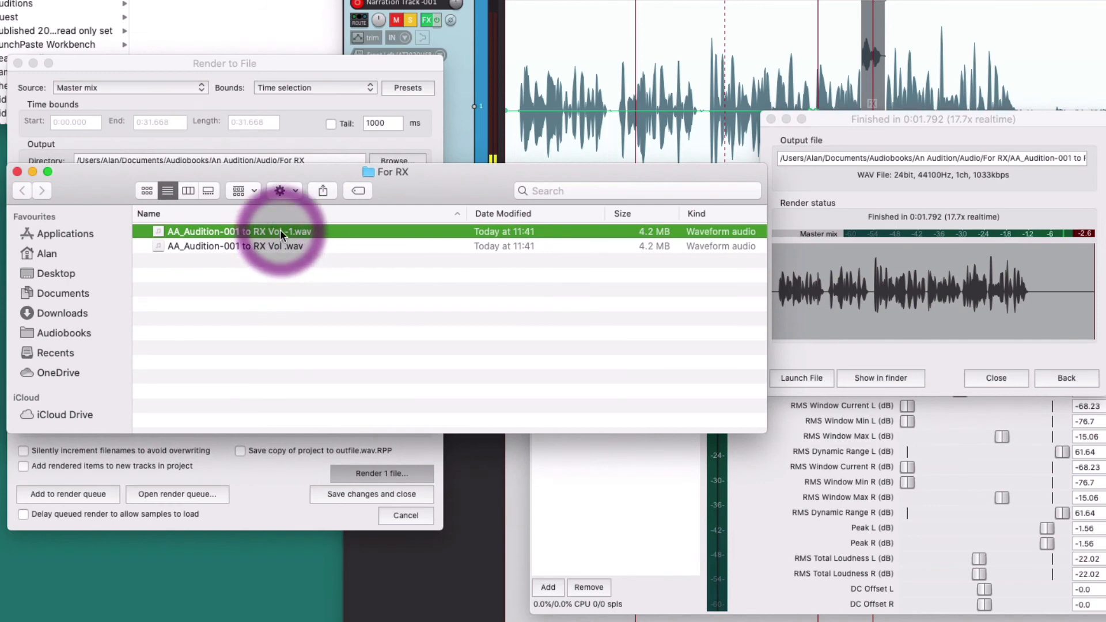
right_click(276, 248)
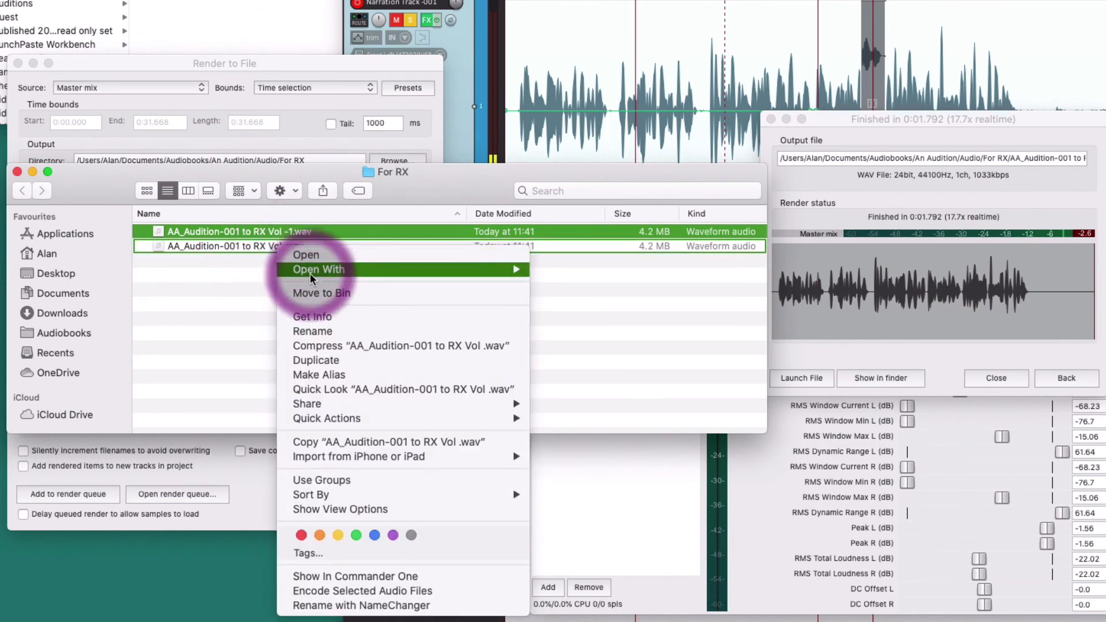
left_click(323, 290)
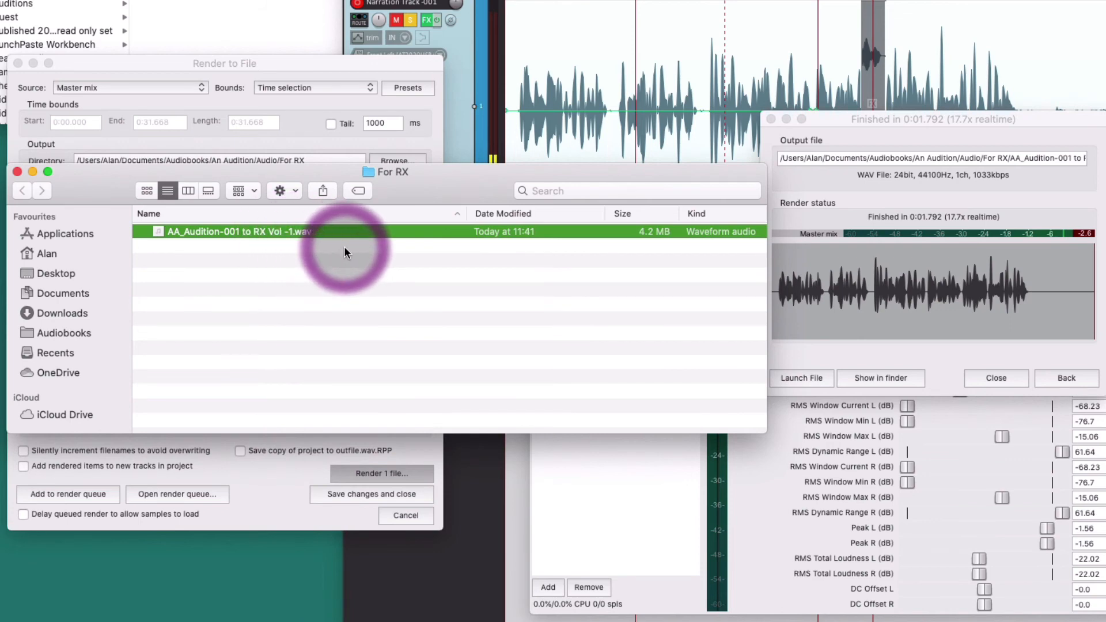
Review the RX 7 batch processing steps and add AA_Audition-001 to RX Vol -1.wav from the For RX folder as its input file.
key("super+Tab")
key("super+Tab")
key("super+Tab")
key("super+Tab")
key("super+Tab")
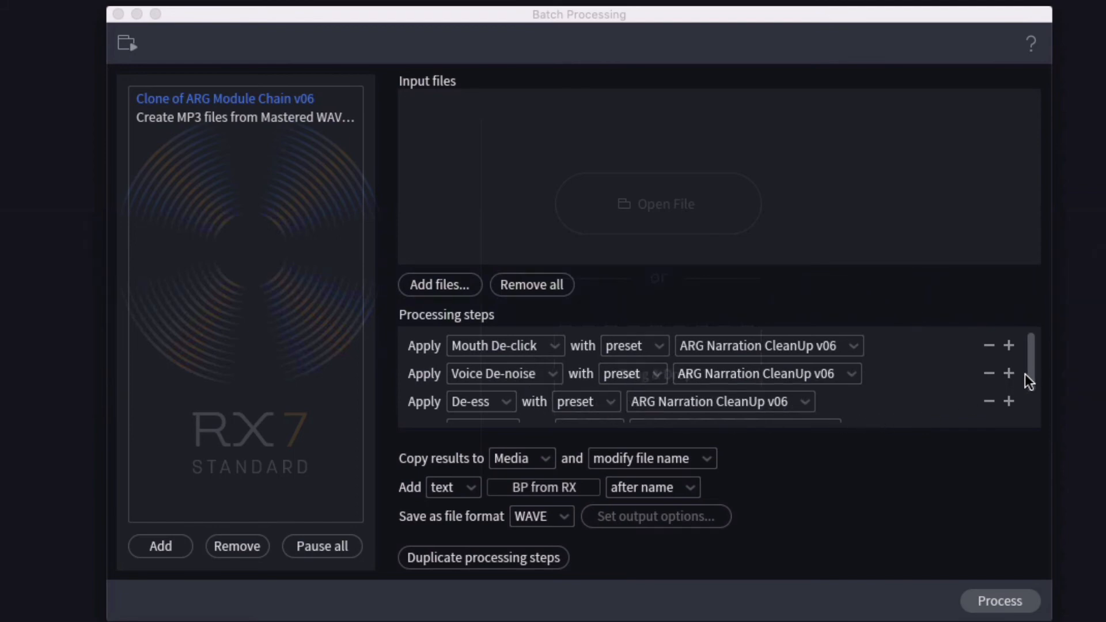
left_click_drag(1031, 372, 1033, 405)
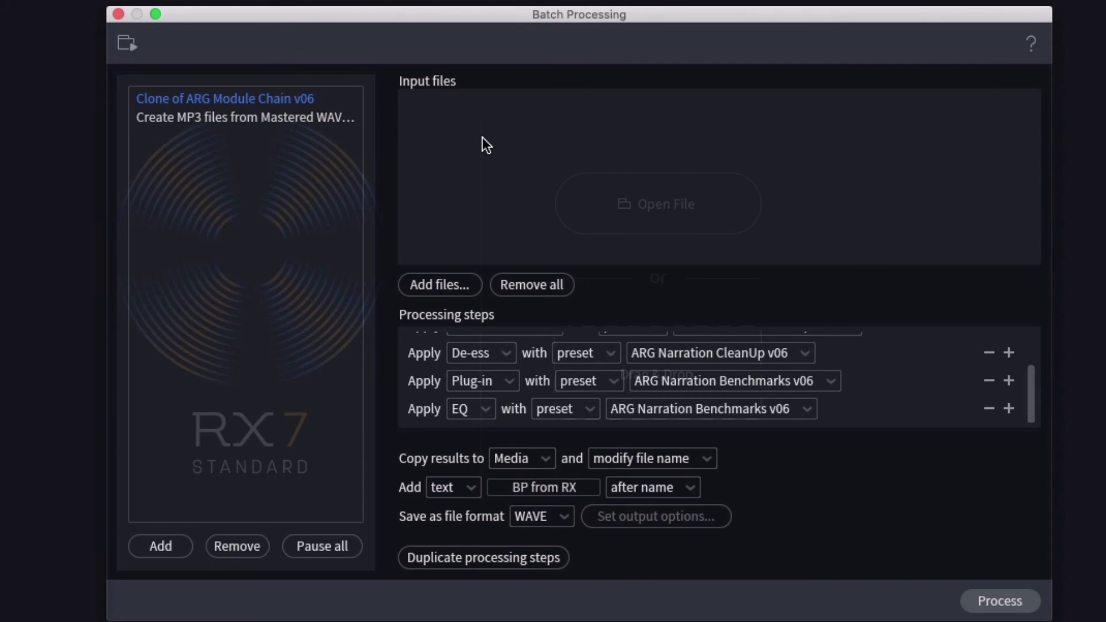
key("super+Tab")
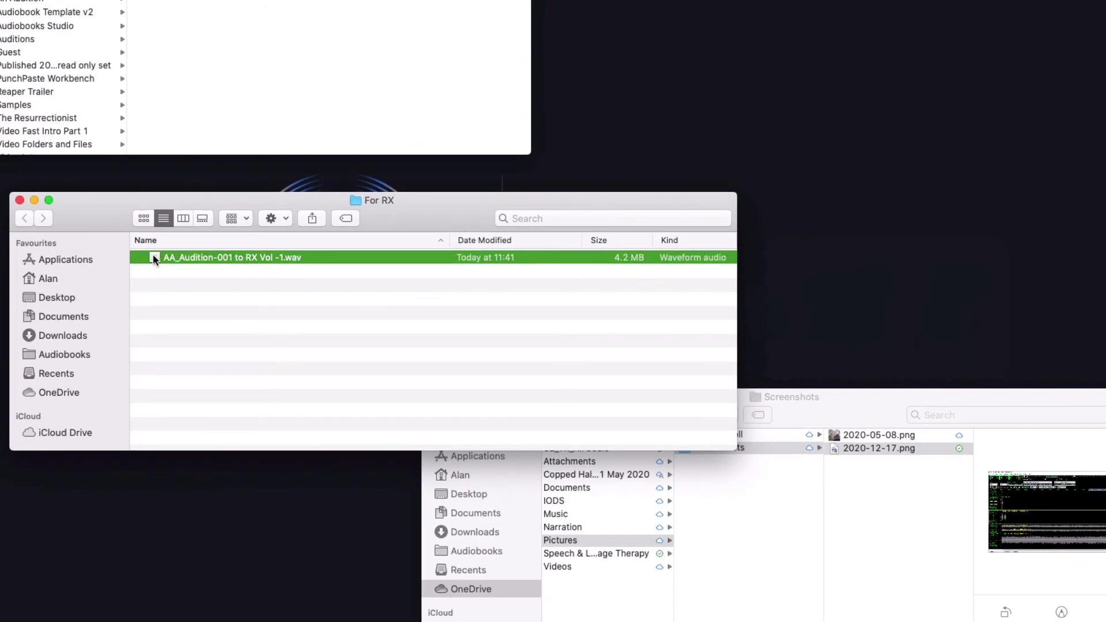
left_click_drag(153, 257, 596, 203)
key("super+Tab")
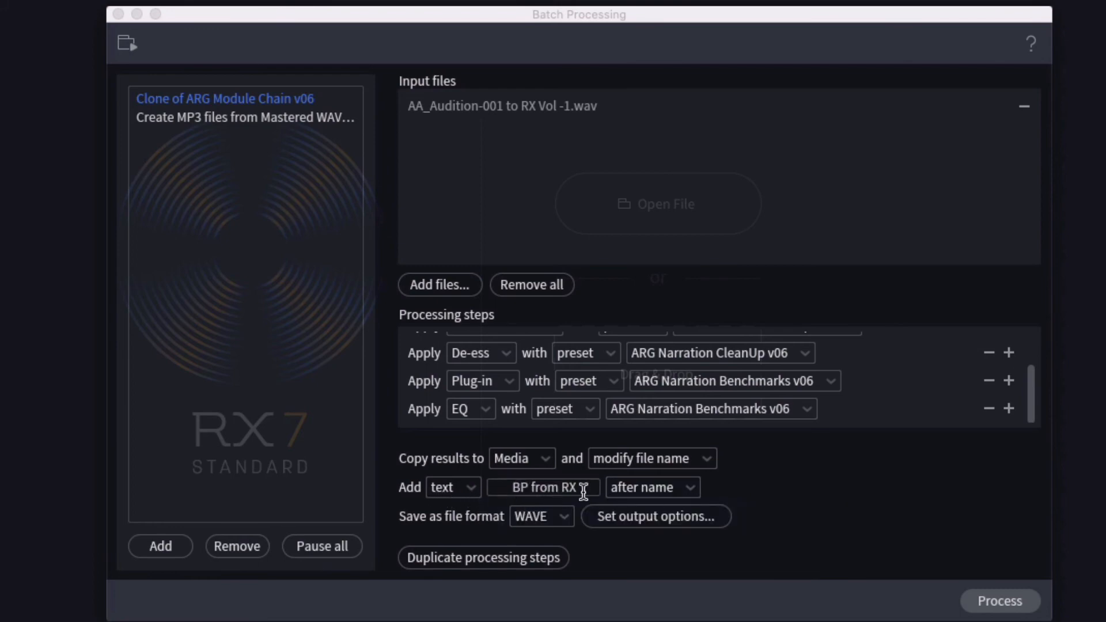
Set the batch results destination to the Get 2nd Opinion folder under An Audition/Audio and process the batch.
left_click(544, 460)
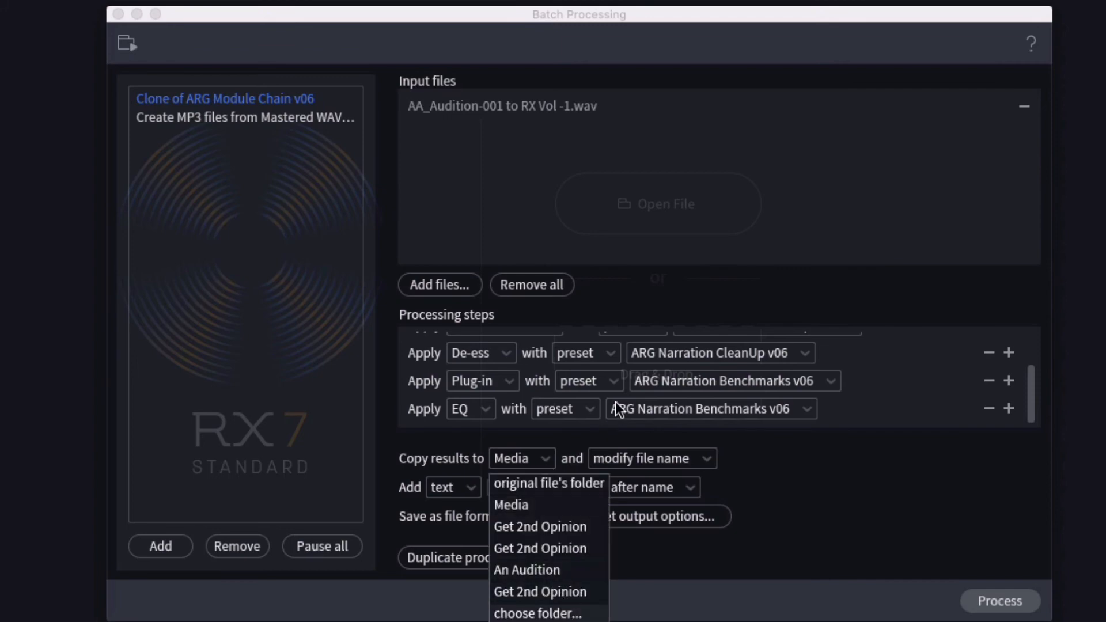
left_click(538, 612)
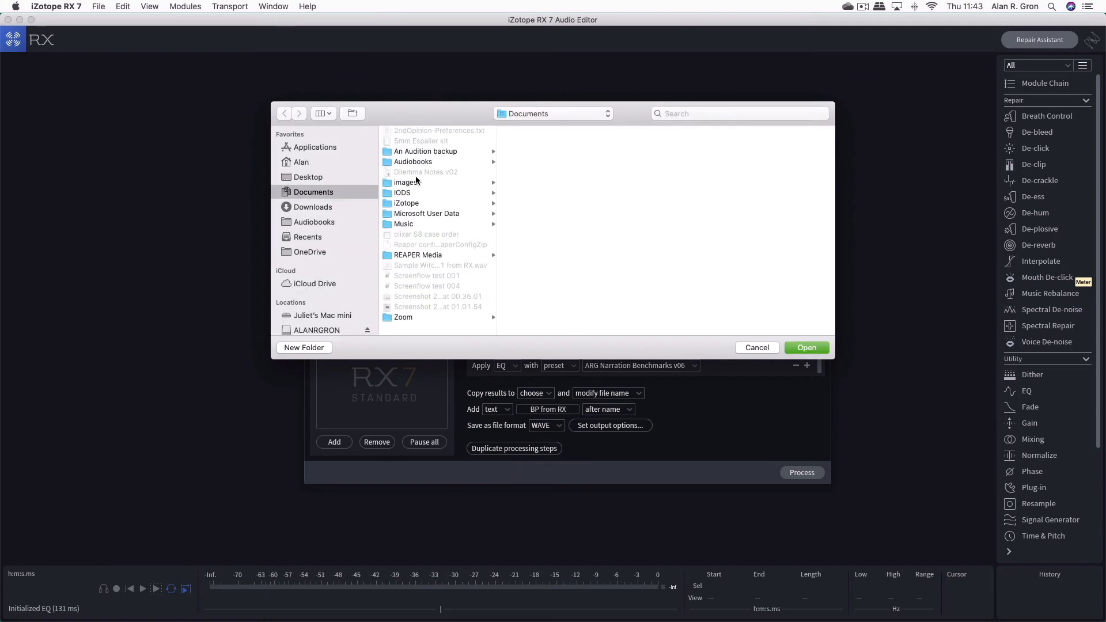
left_click(301, 222)
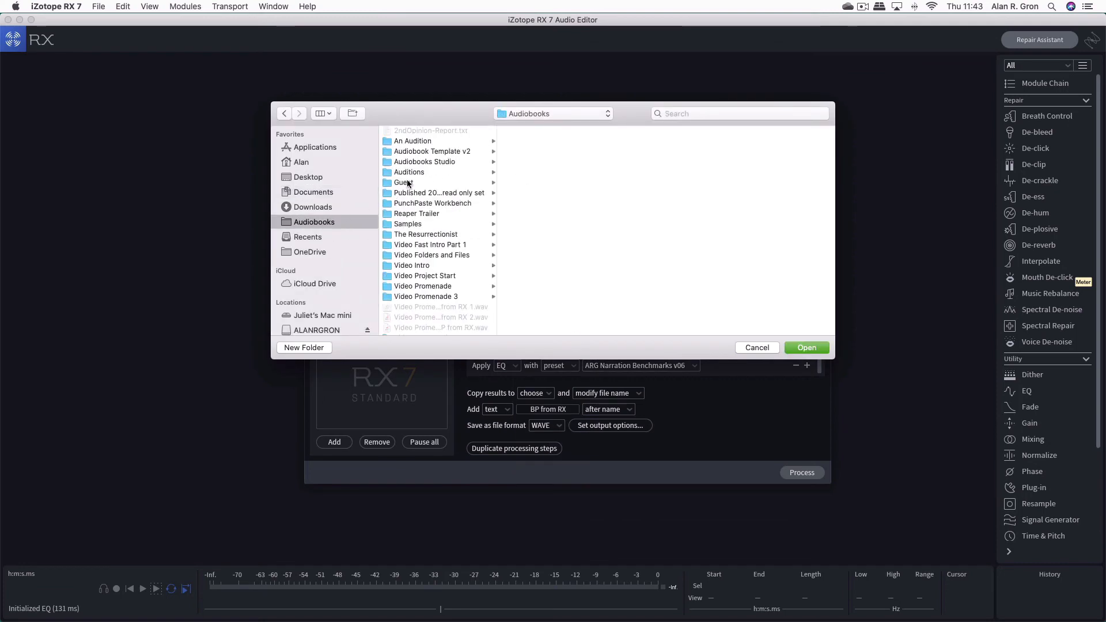
left_click(424, 142)
left_click(533, 132)
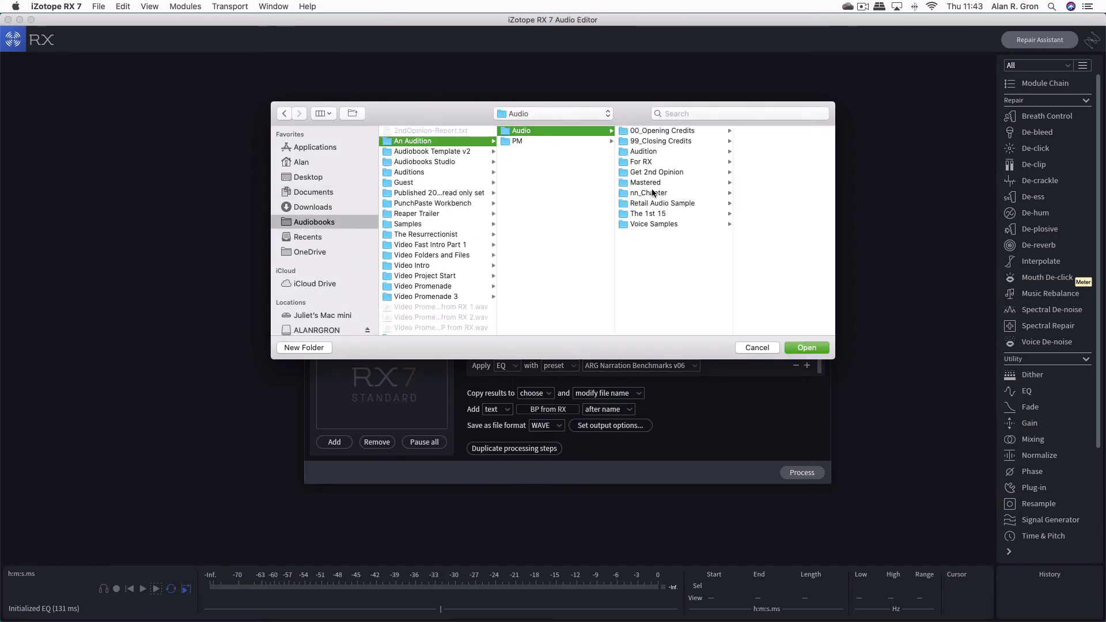
left_click(659, 172)
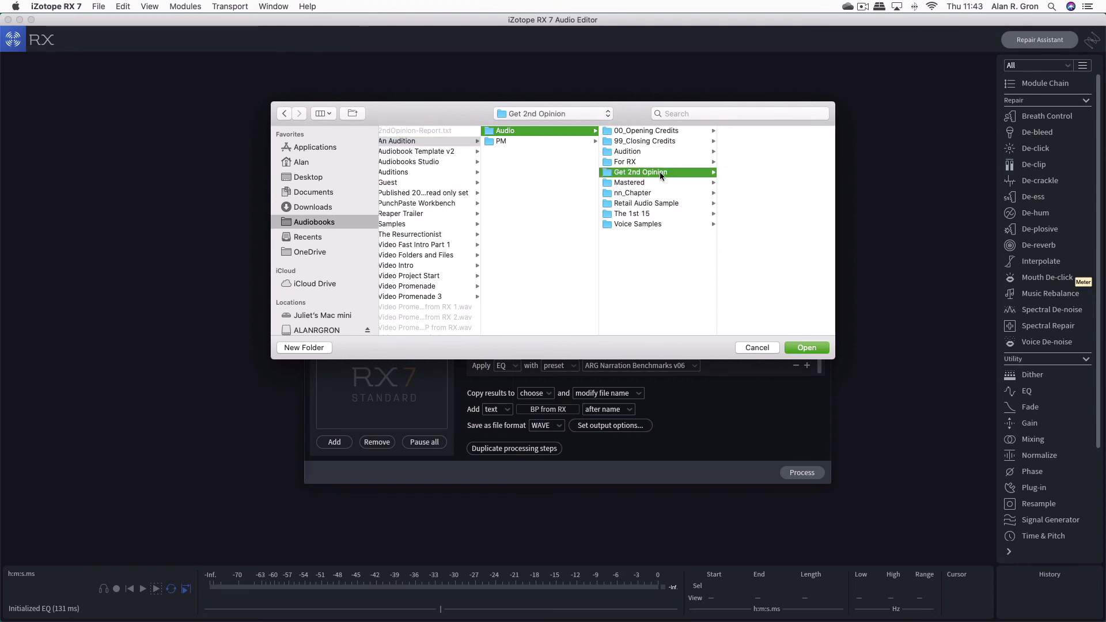
left_click(812, 350)
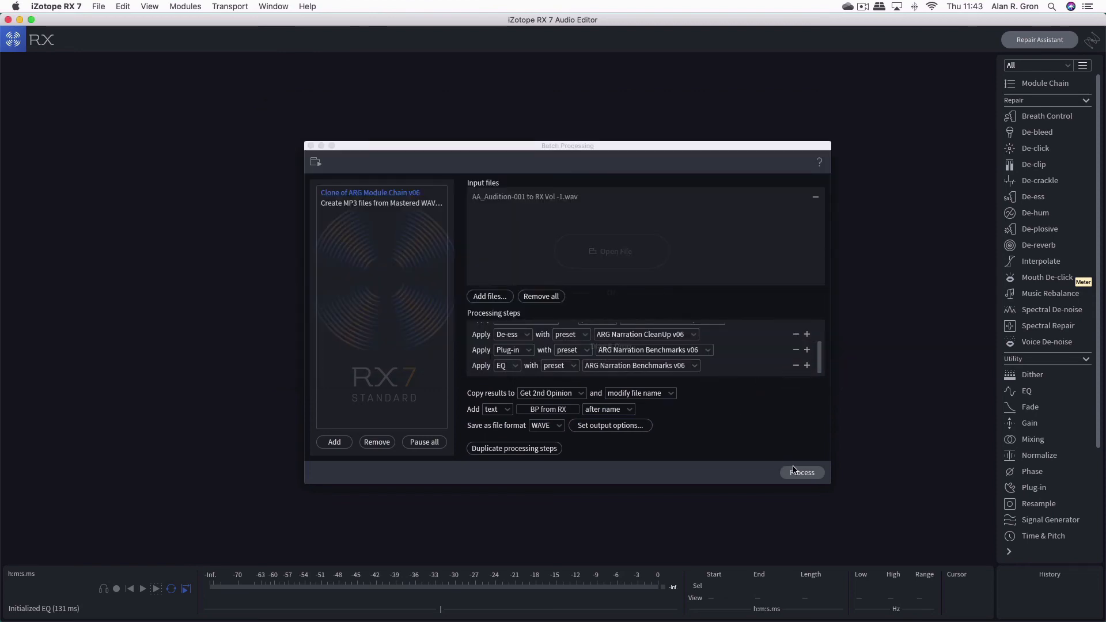
left_click(793, 470)
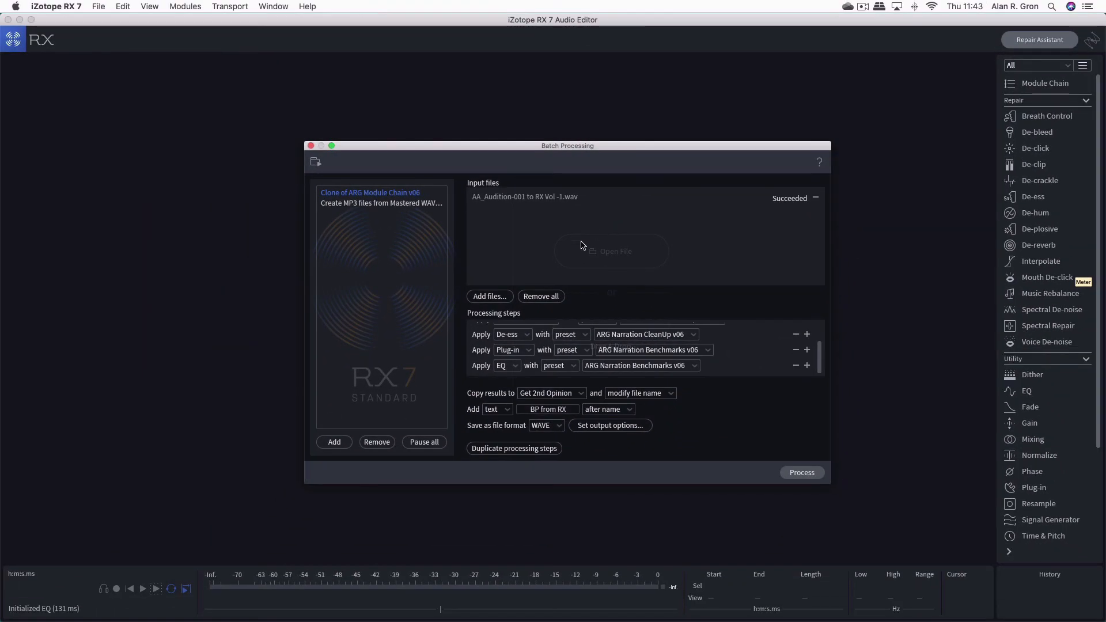
Switch to 2nd Opinion and analyze the WAV files in An Audition's Audio/Get 2nd Opinion folder.
mouse_move(328, 620)
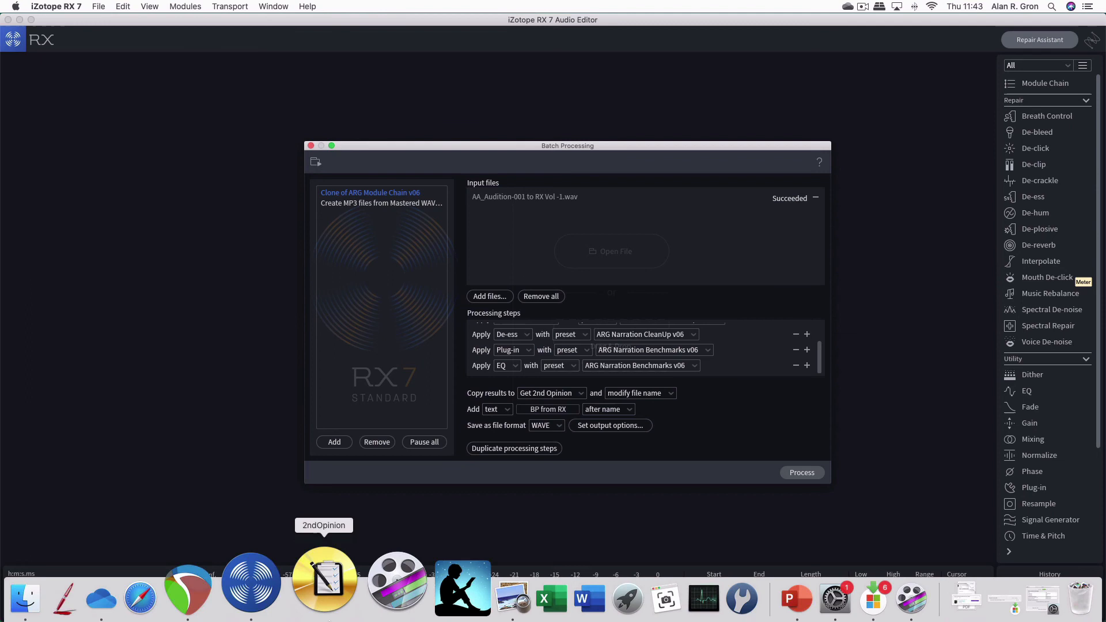
left_click(337, 580)
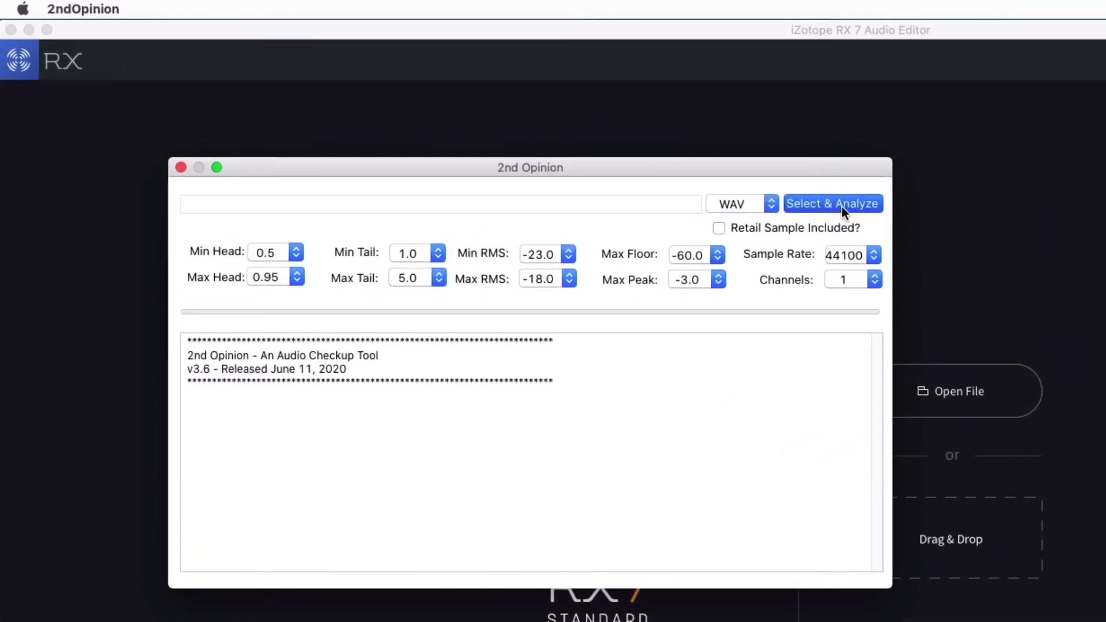
left_click(841, 207)
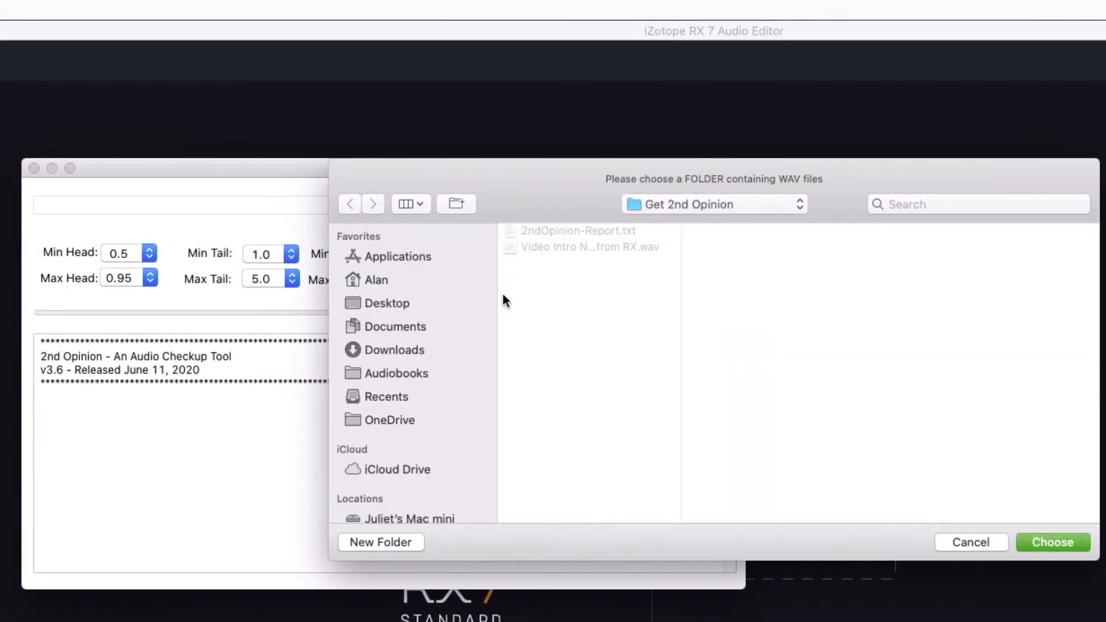
left_click(386, 376)
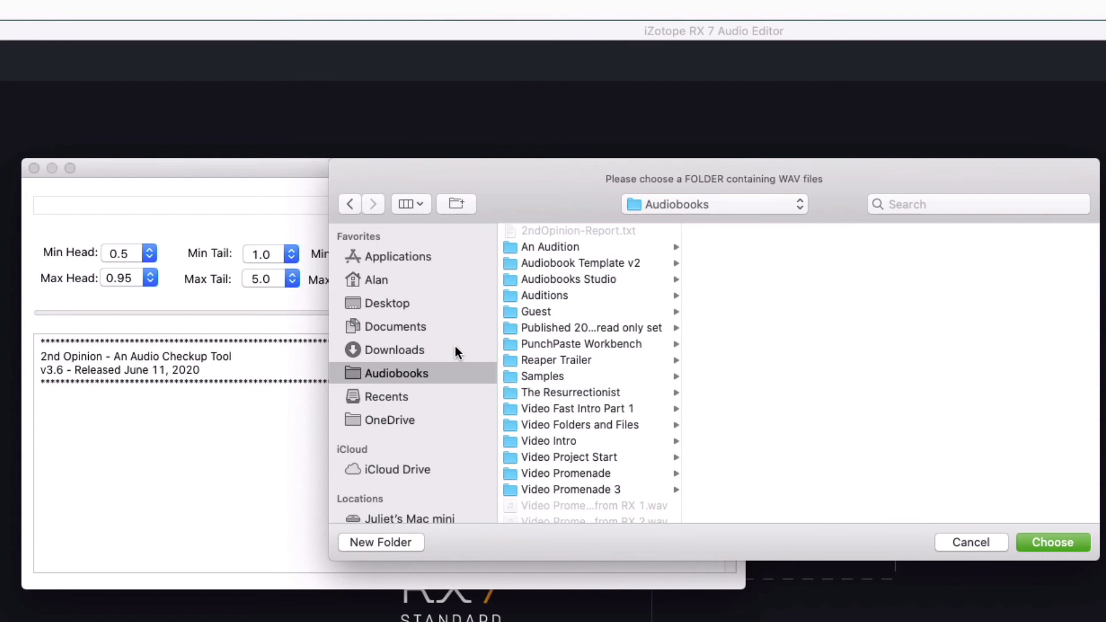
left_click(565, 246)
left_click(716, 230)
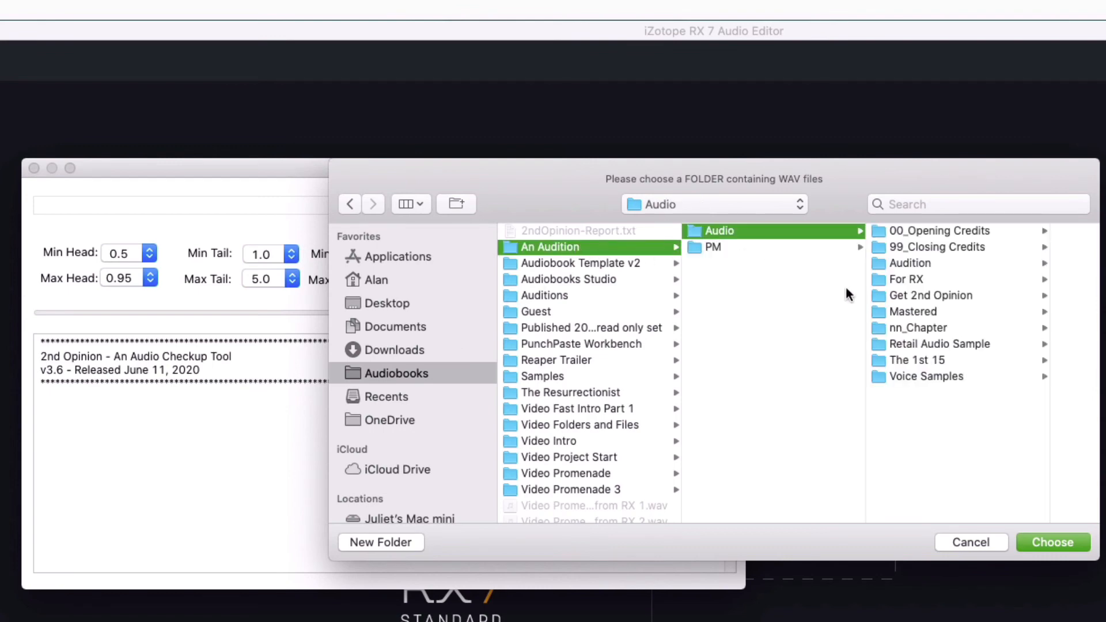
left_click(897, 292)
left_click(1061, 543)
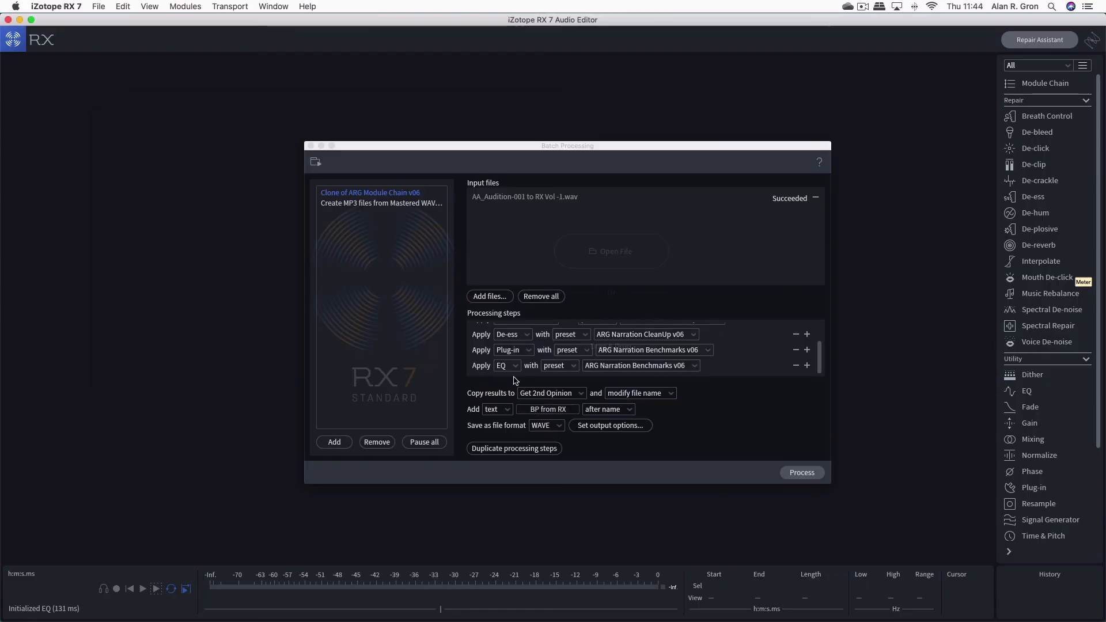
Select the RX 7 batch that creates MP3 files, and in Finder move the report and processed audition WAV from Get 2nd Opinion to Mastered.
left_click(414, 207)
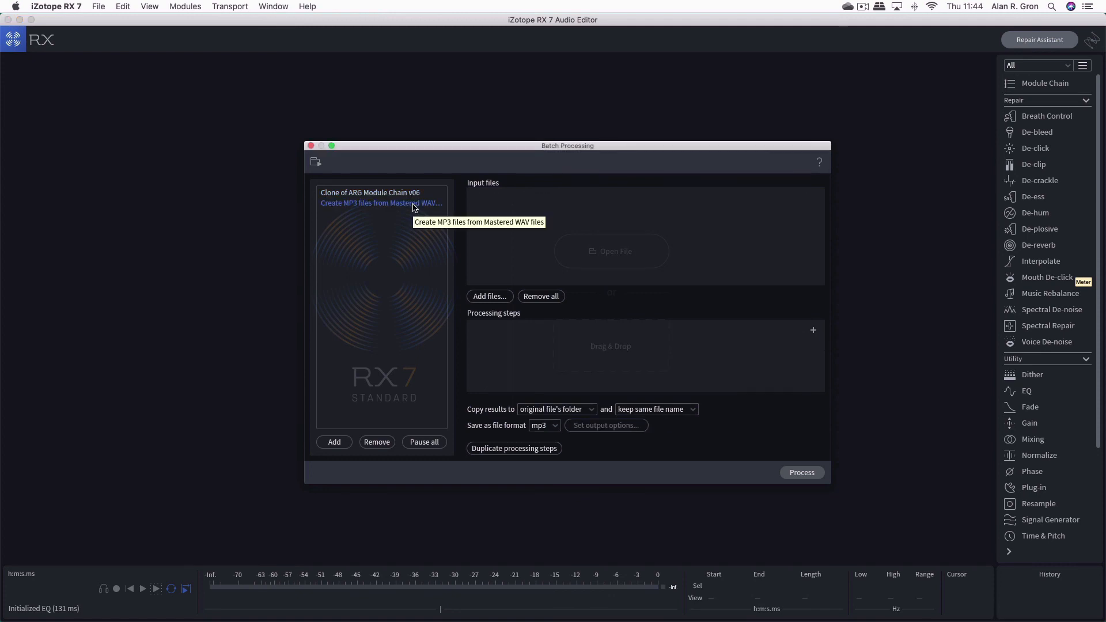
key("super+Tab")
key("super+Tab")
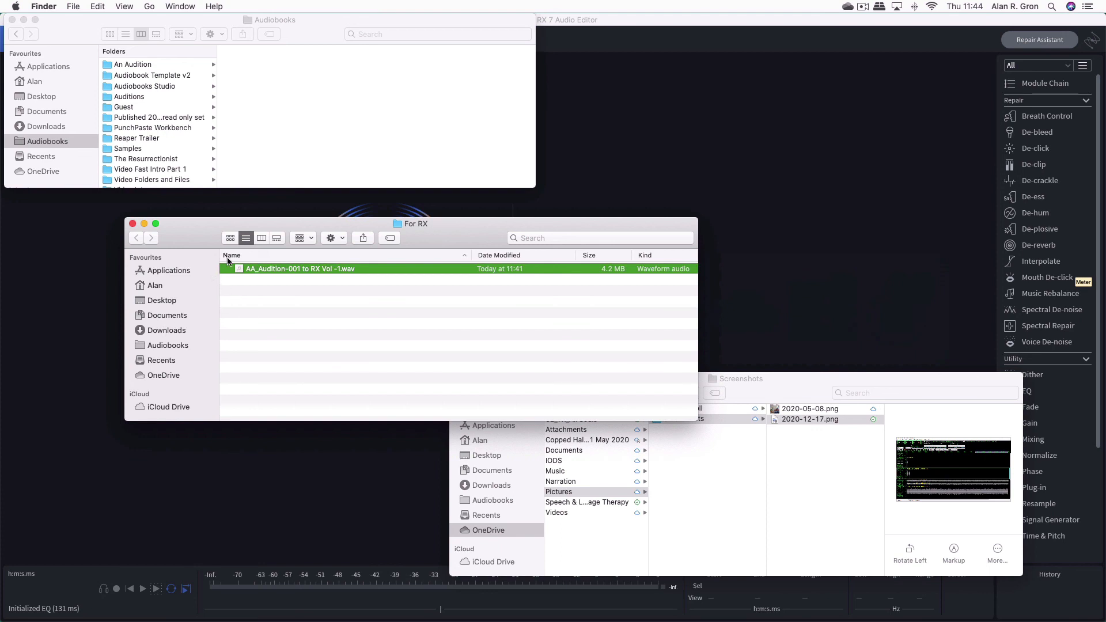
left_click(416, 225, "super")
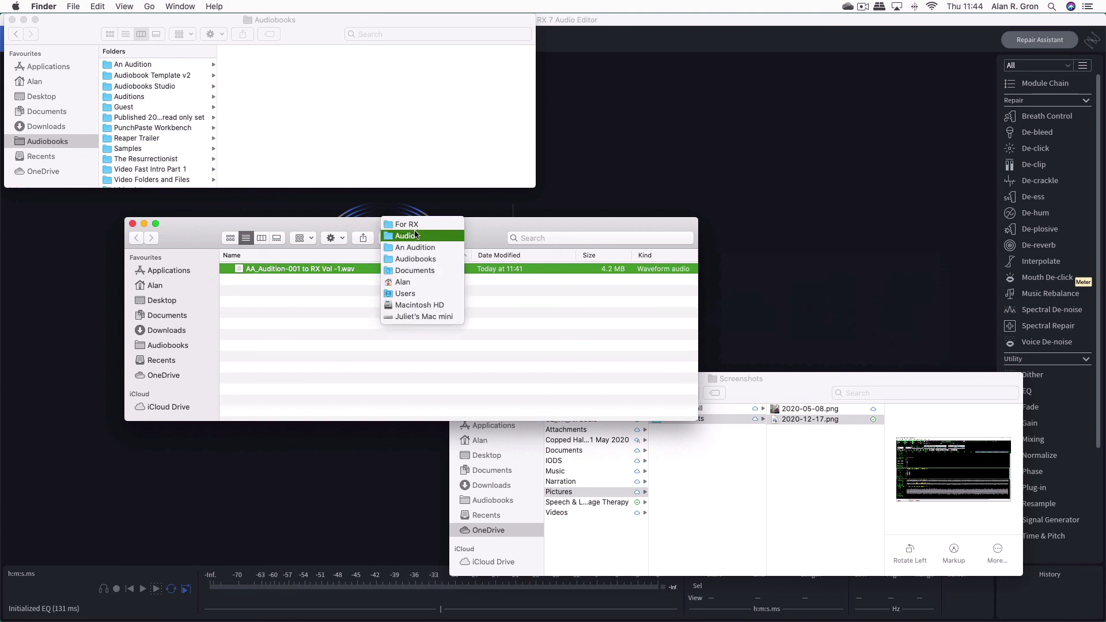
left_click(424, 240)
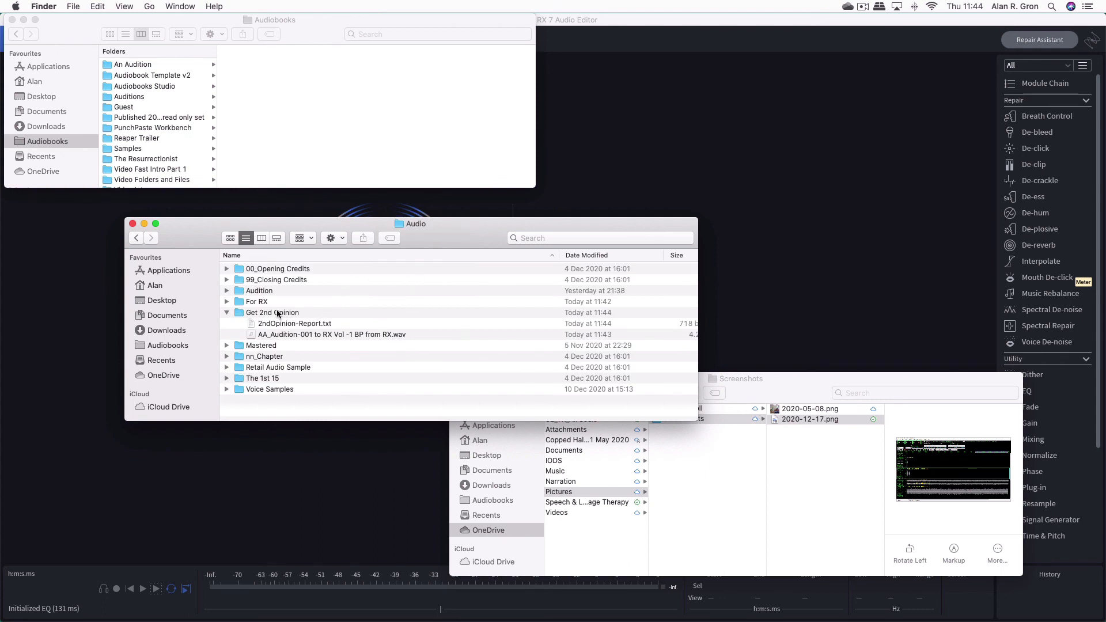
left_click(304, 324)
left_click(303, 334, "shift")
mouse_move(303, 334)
left_mouse_down()
mouse_move(268, 345)
mouse_move(307, 326)
left_mouse_up()
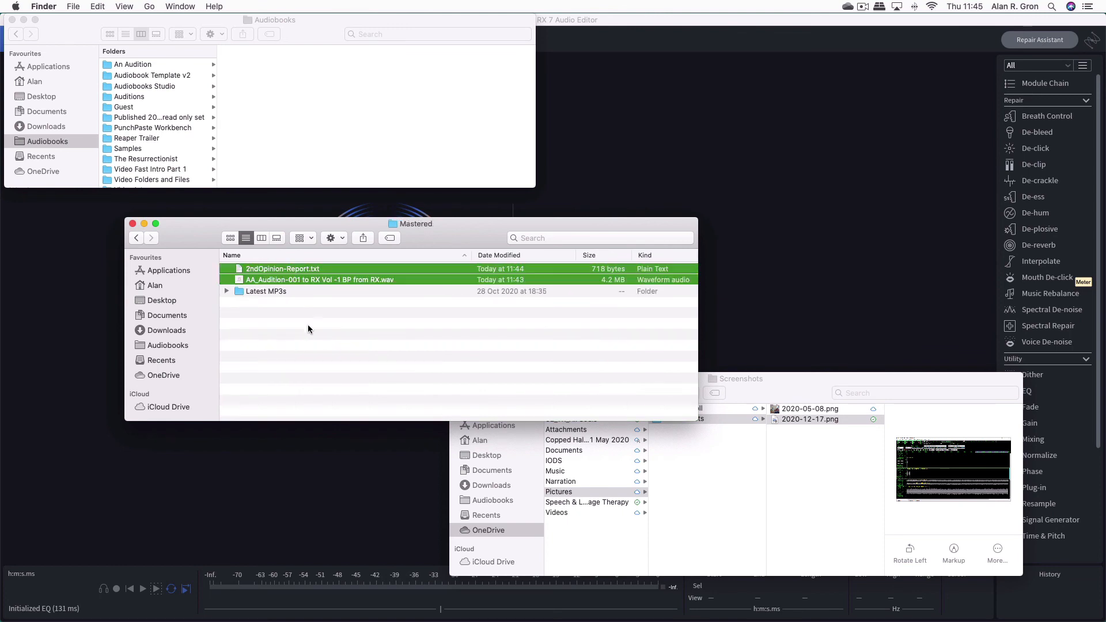
Add AA_Audition-001 to RX Vol -1 BP from RX.wav from the Mastered folder to the RX 7 MP3 batch and process it.
left_click(286, 278)
left_click(290, 292)
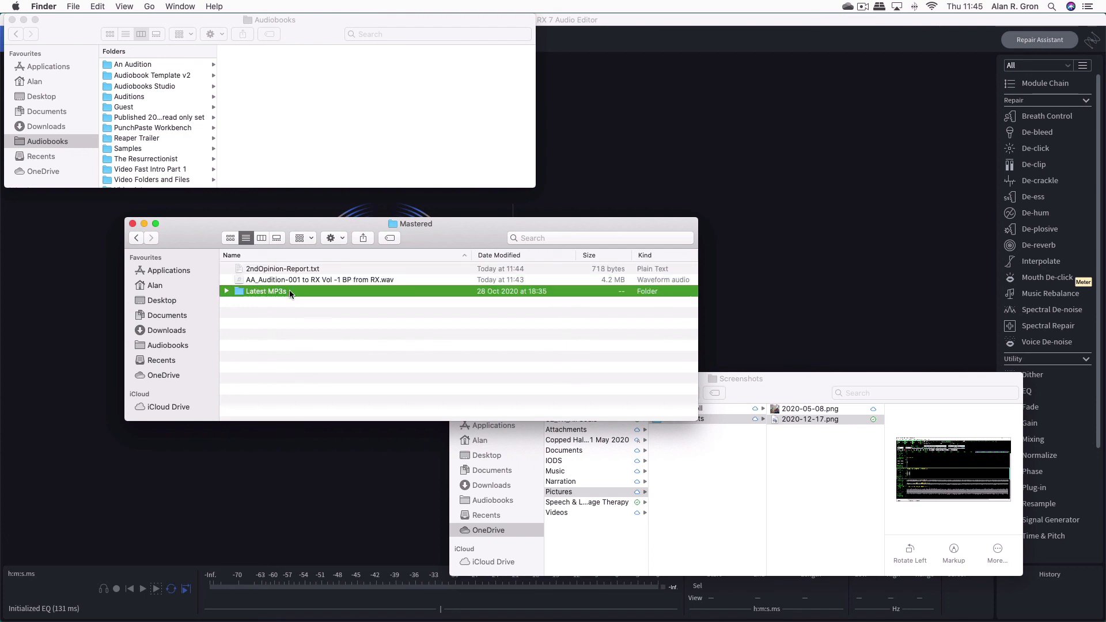
left_click(288, 280)
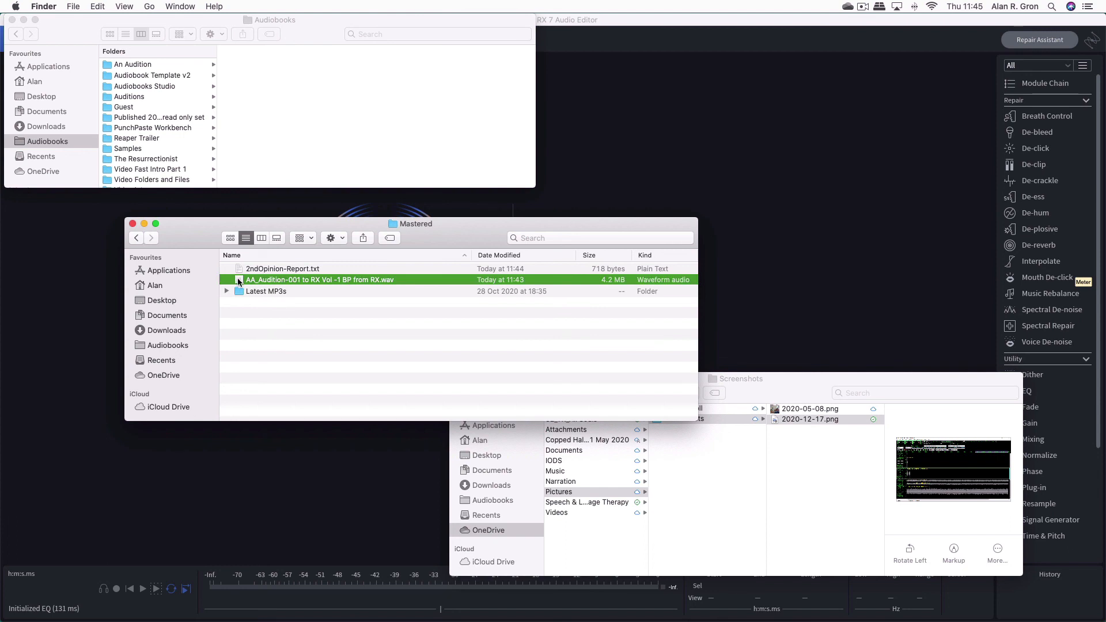
left_click_drag(240, 280, 543, 212)
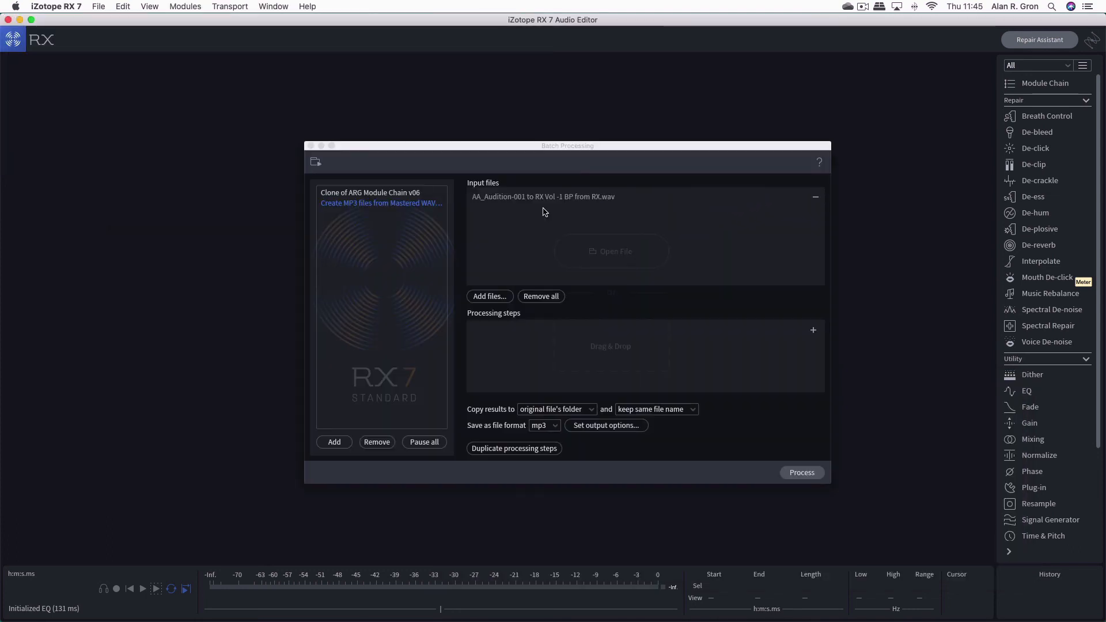
left_click(794, 473)
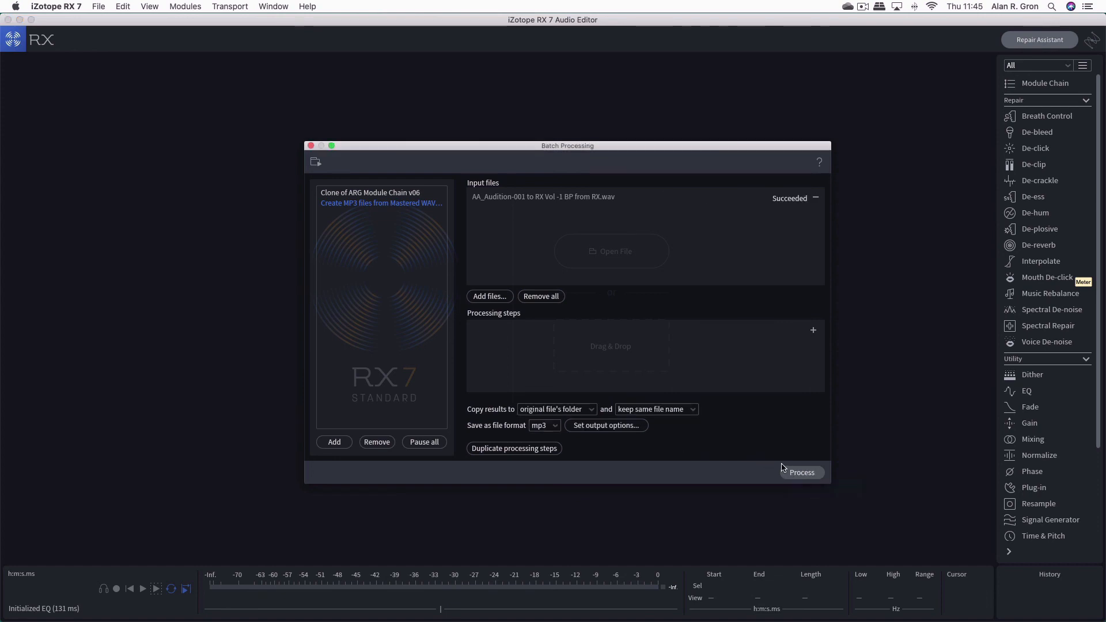
Switch to Finder and open AA_Audition-001 to RX Vol -1 BP from RX.mp3 from the Mastered folder in RX 7 for inspection.
key("super+Tab")
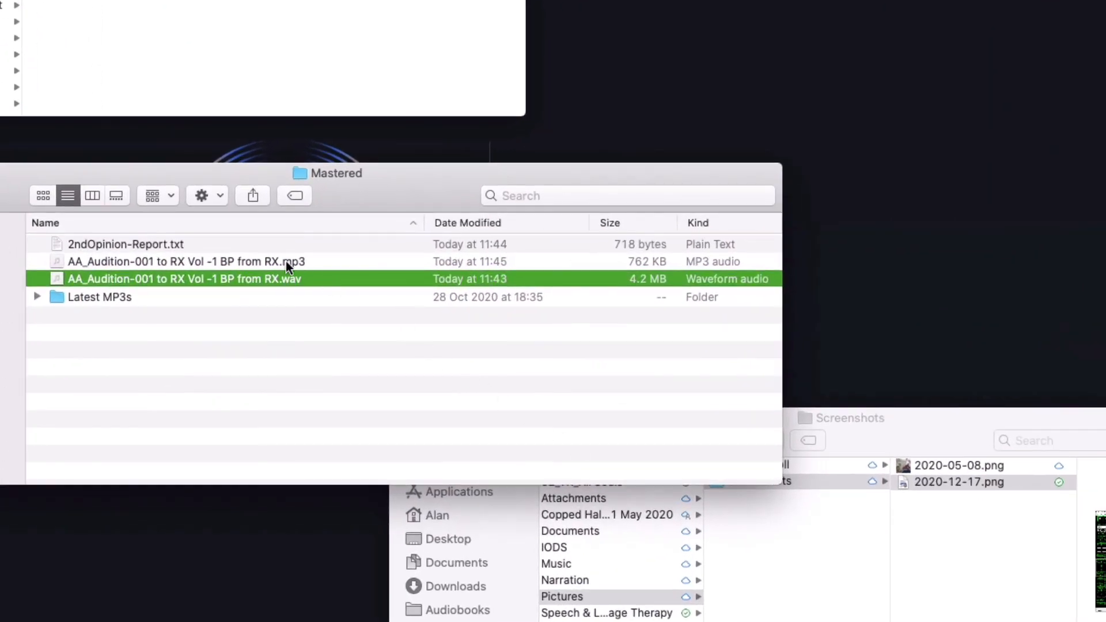
left_click(285, 261)
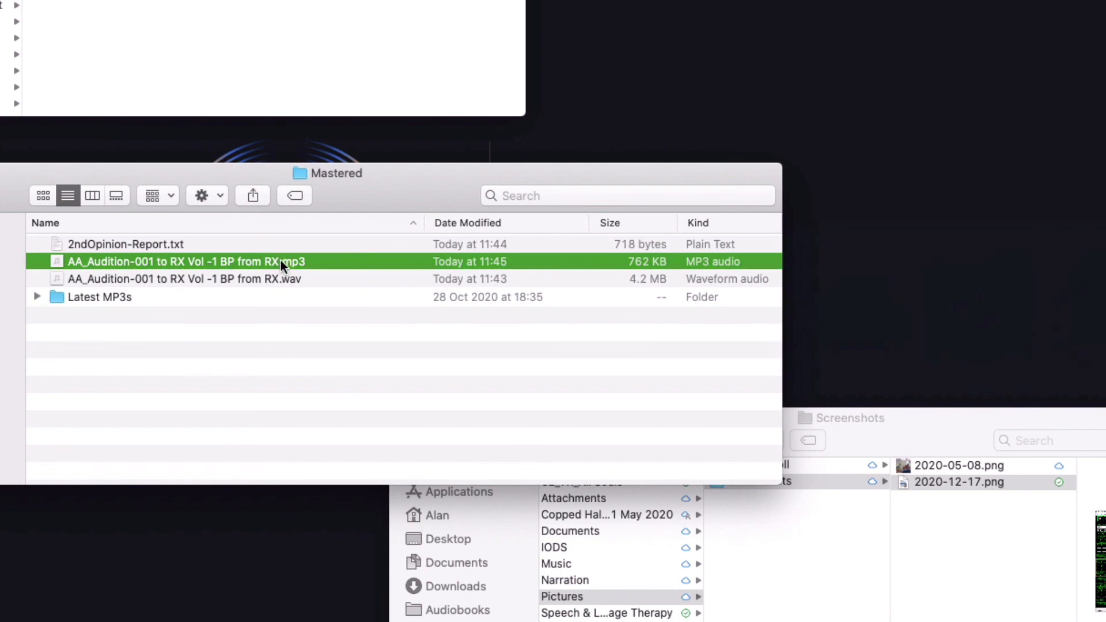
left_click_drag(281, 260, 799, 94)
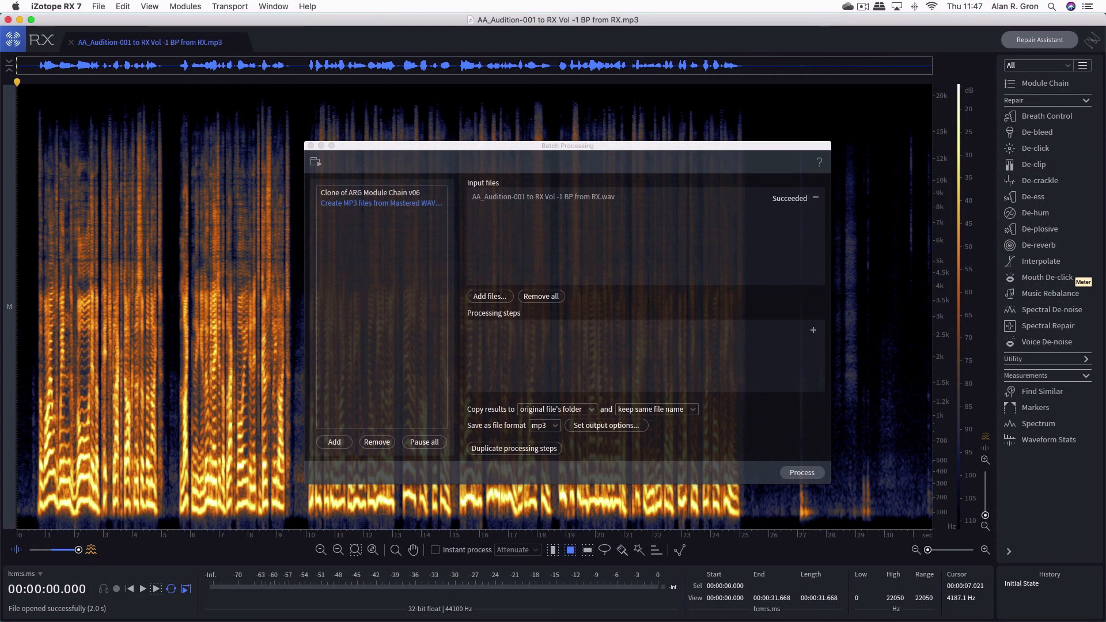
Switch to Finder, move the audition MP3 from Mastered into its Latest MP3s subfolder, and expand that subfolder.
key("super+Tab")
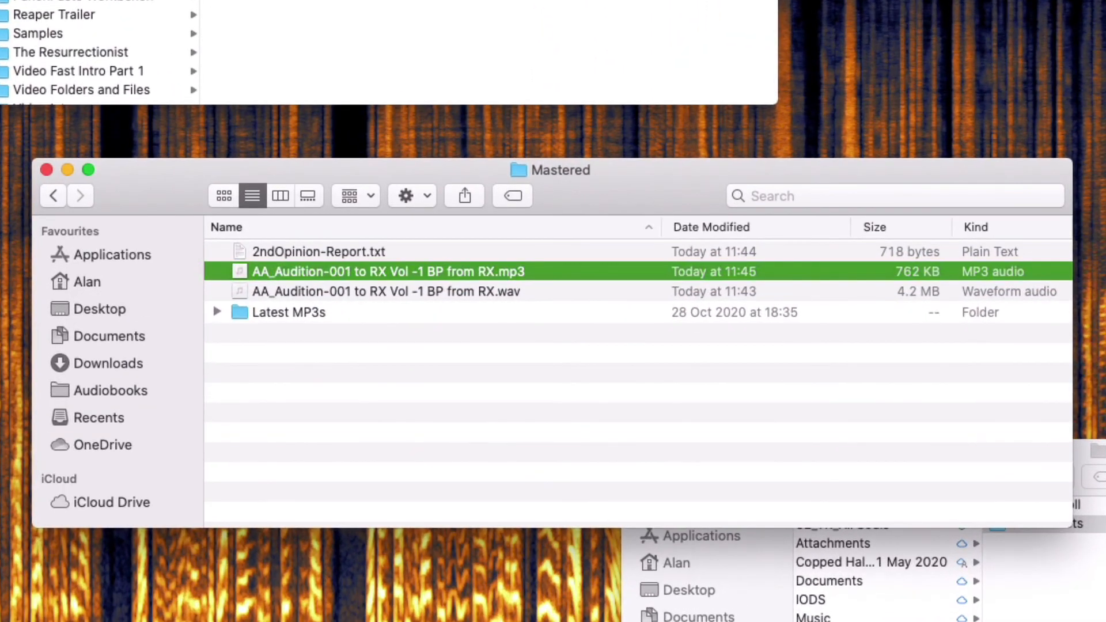
left_click_drag(386, 271, 322, 312)
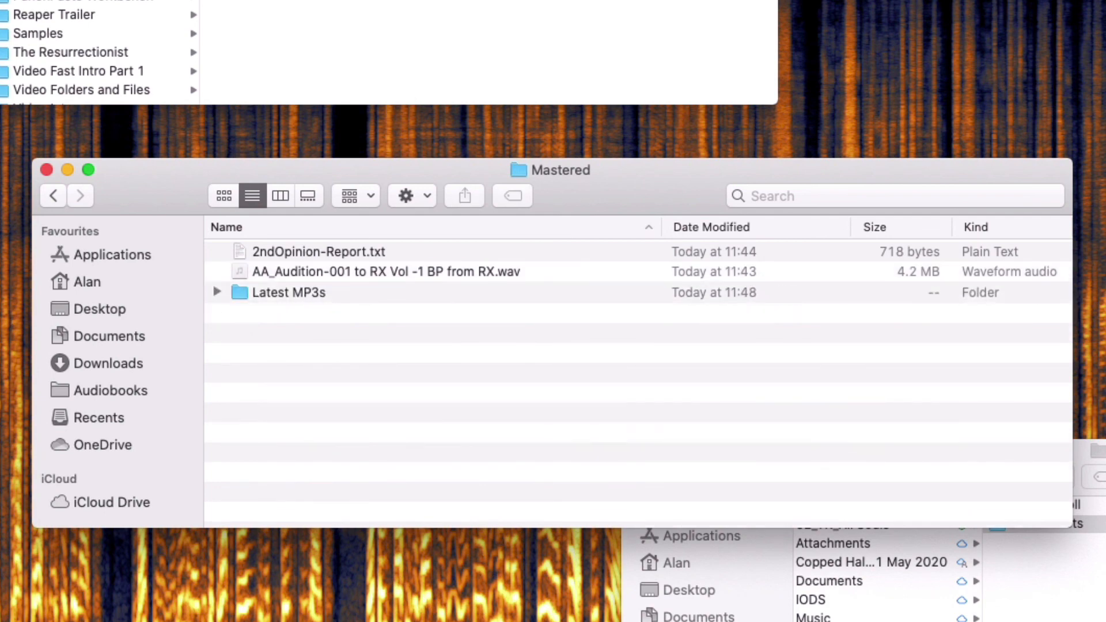
left_click(217, 292)
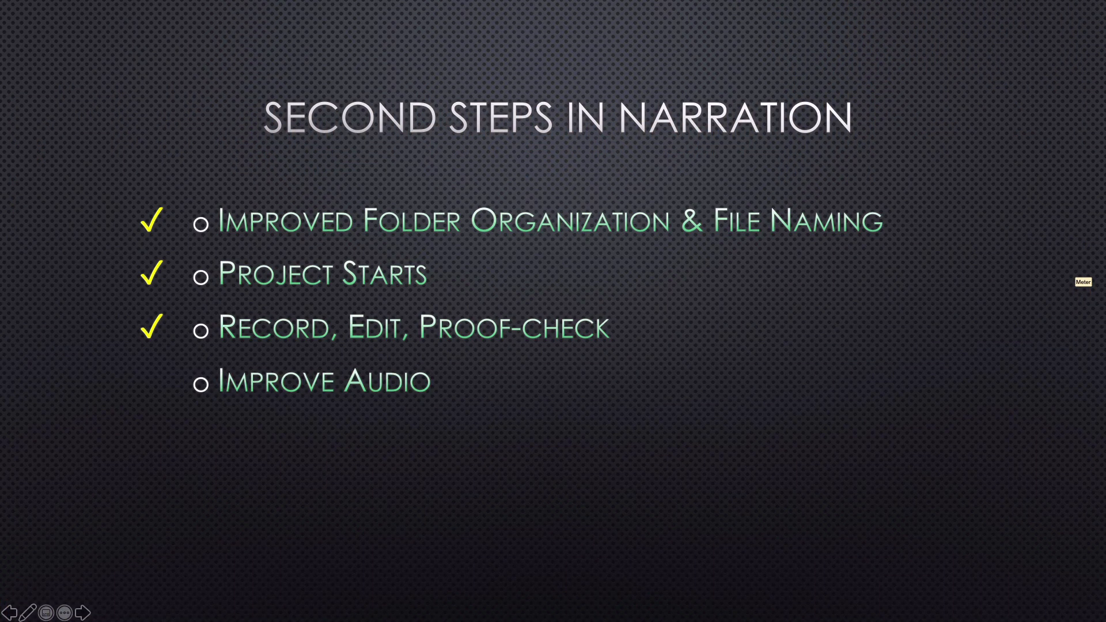
key("Right")
key("Right")
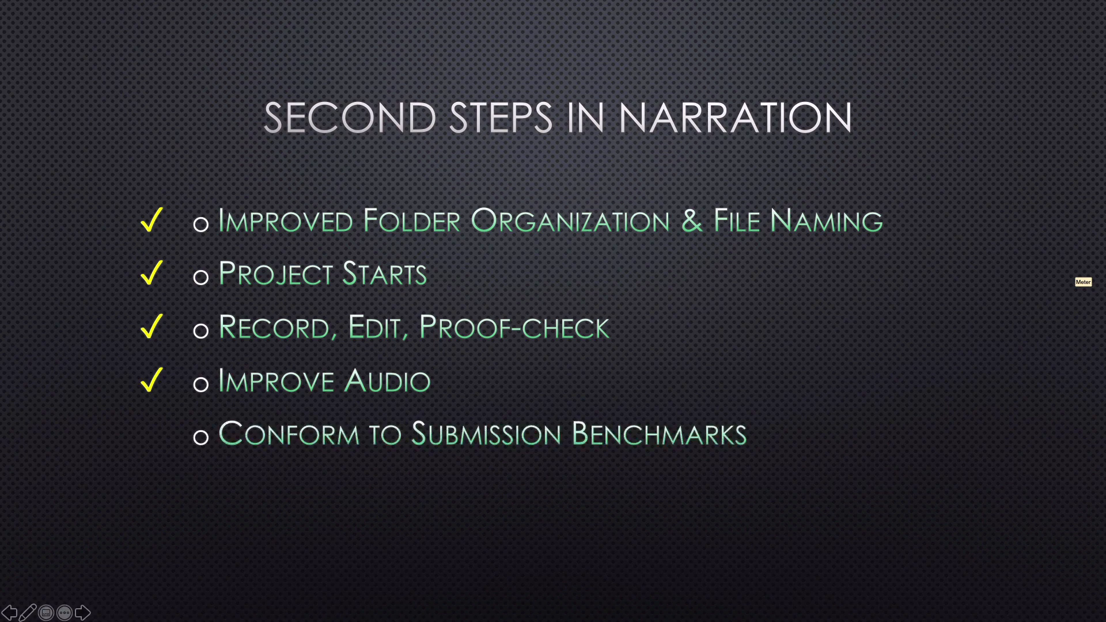
key("Right")
key("Right")
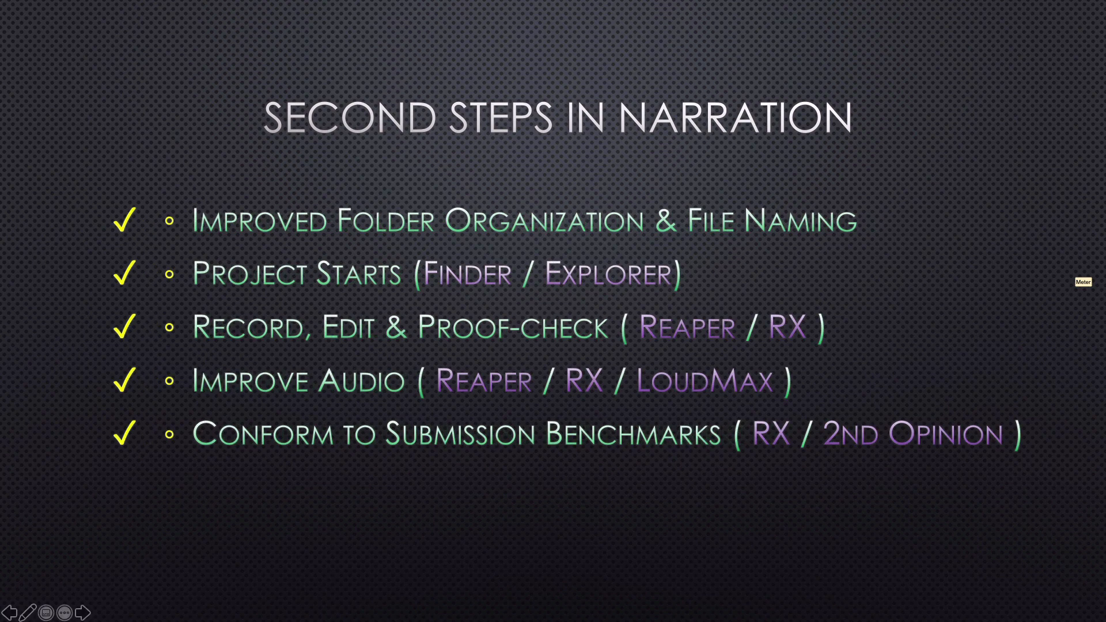